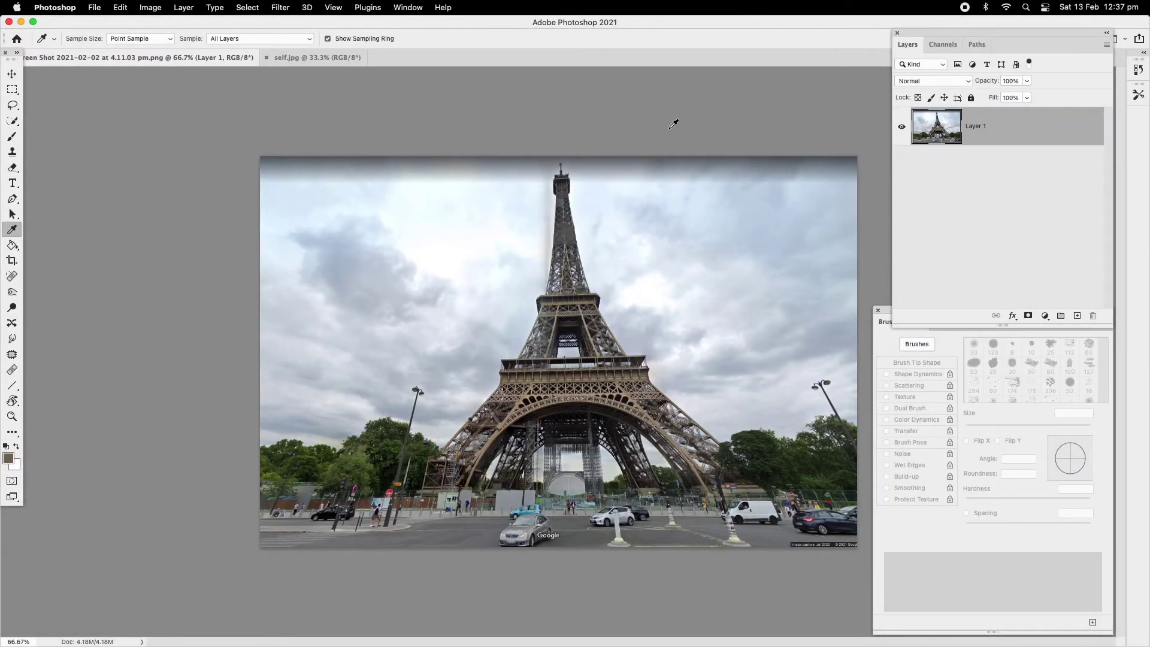
Crop the Eiffel Tower image at its lower and right edges to cut off the Google watermark and the image capture notice.
click(12, 89)
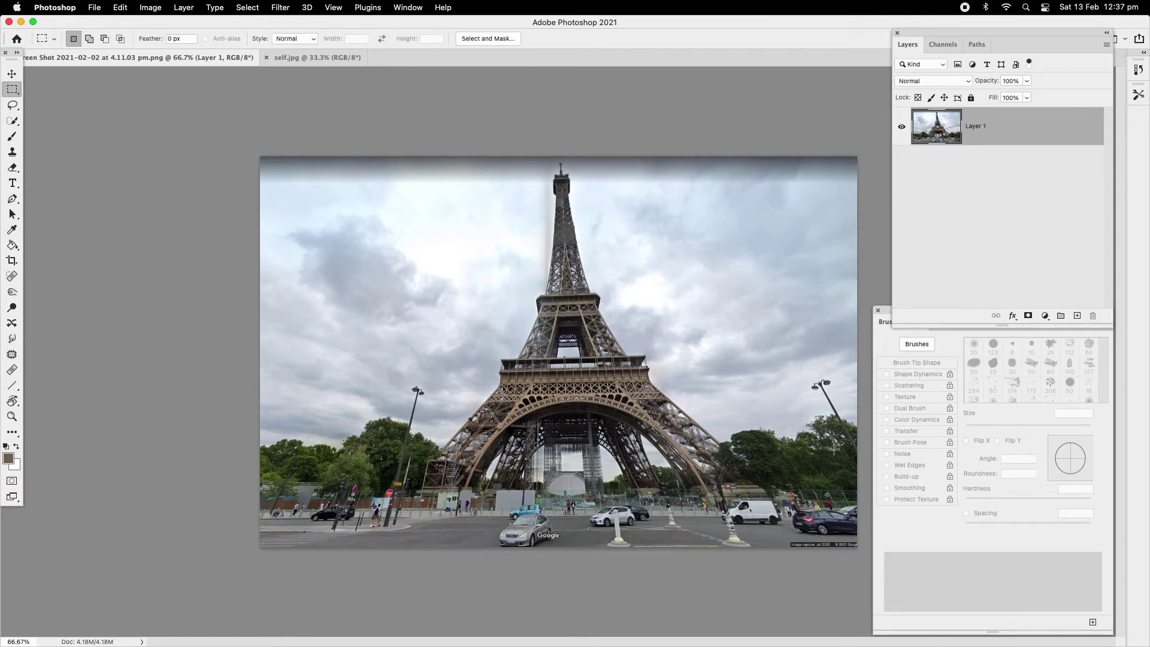
click(18, 419)
click(660, 534)
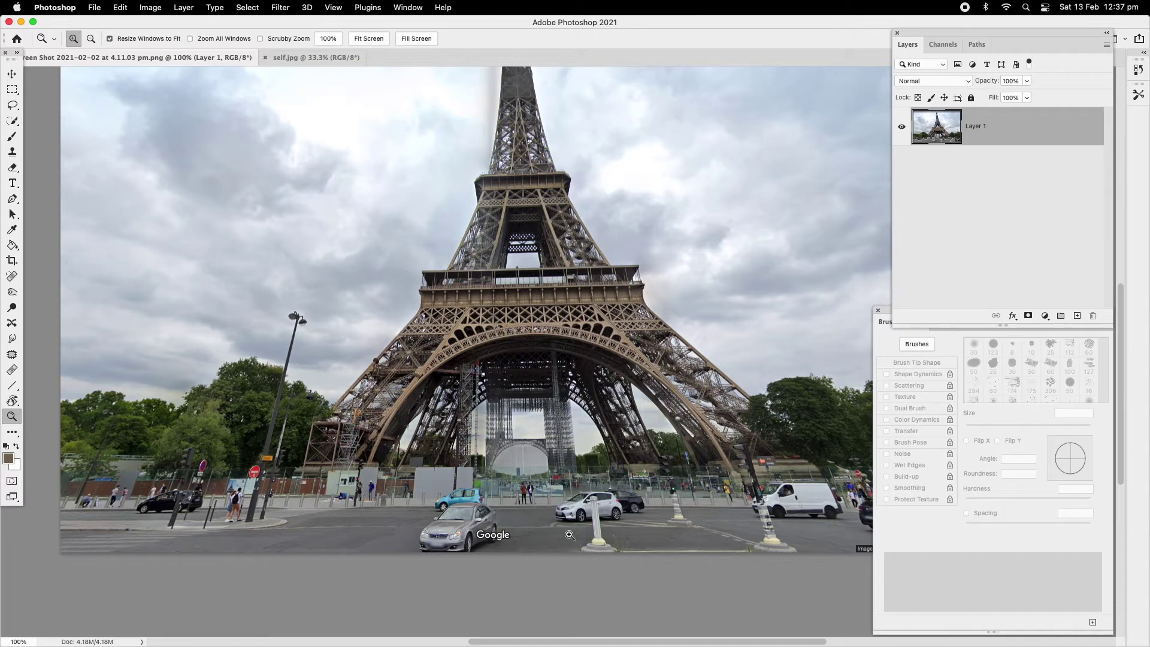
scroll(749, 519, right, 10)
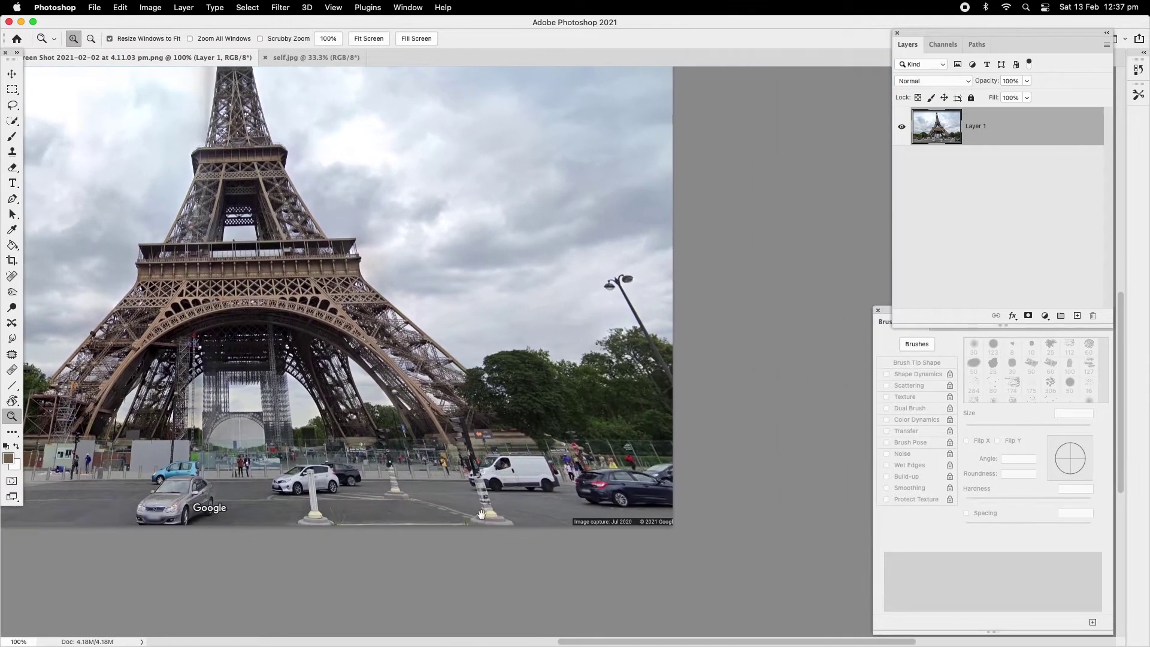
click(621, 521)
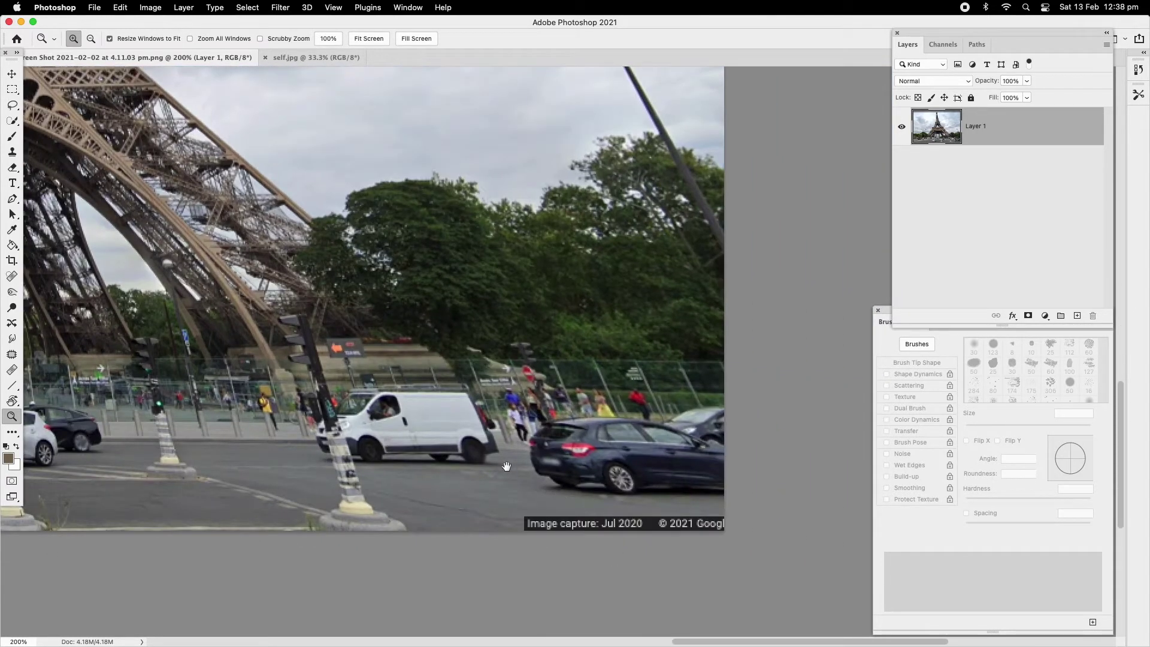
alt+click(522, 422)
alt+click(521, 419)
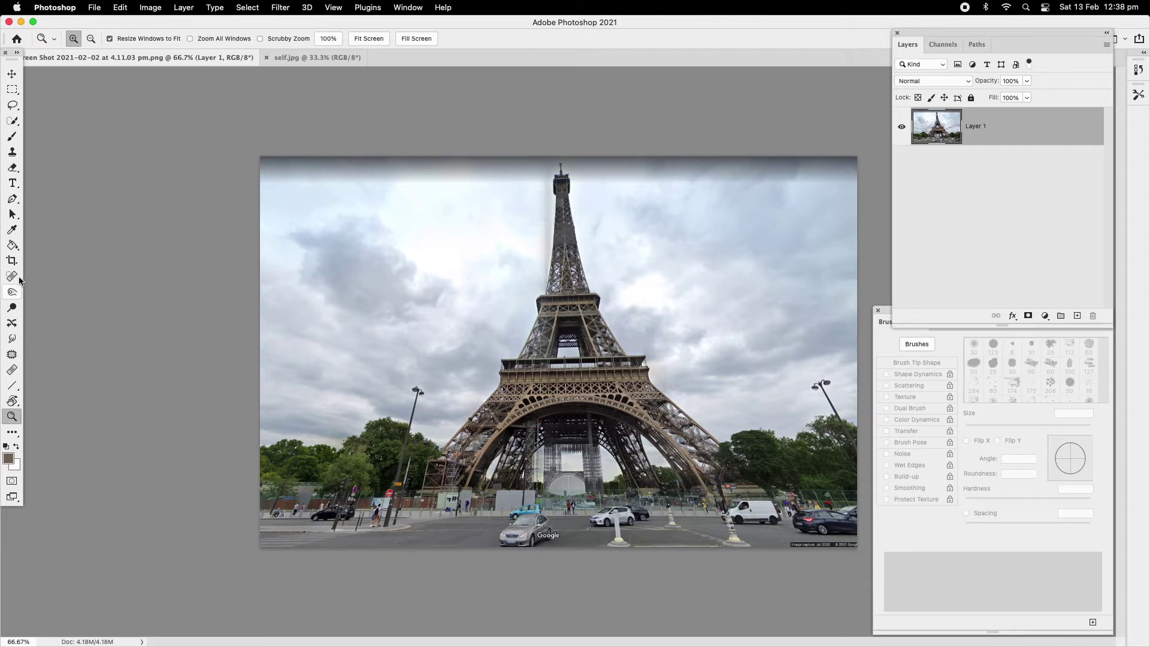
click(11, 260)
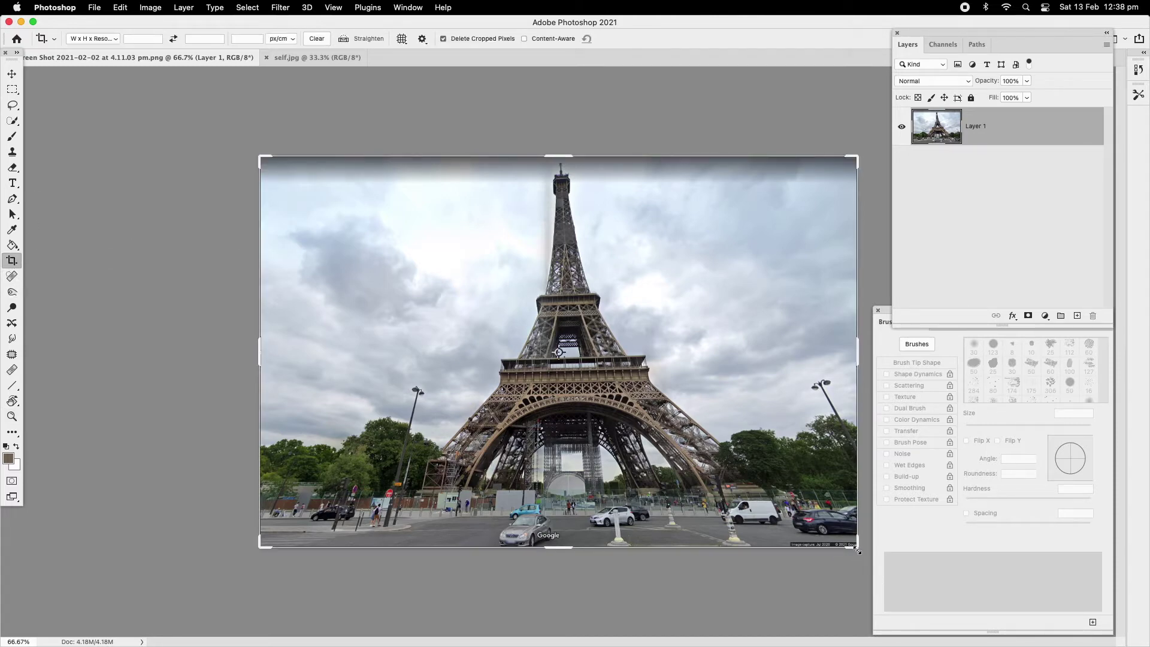
drag(856, 548, 831, 539)
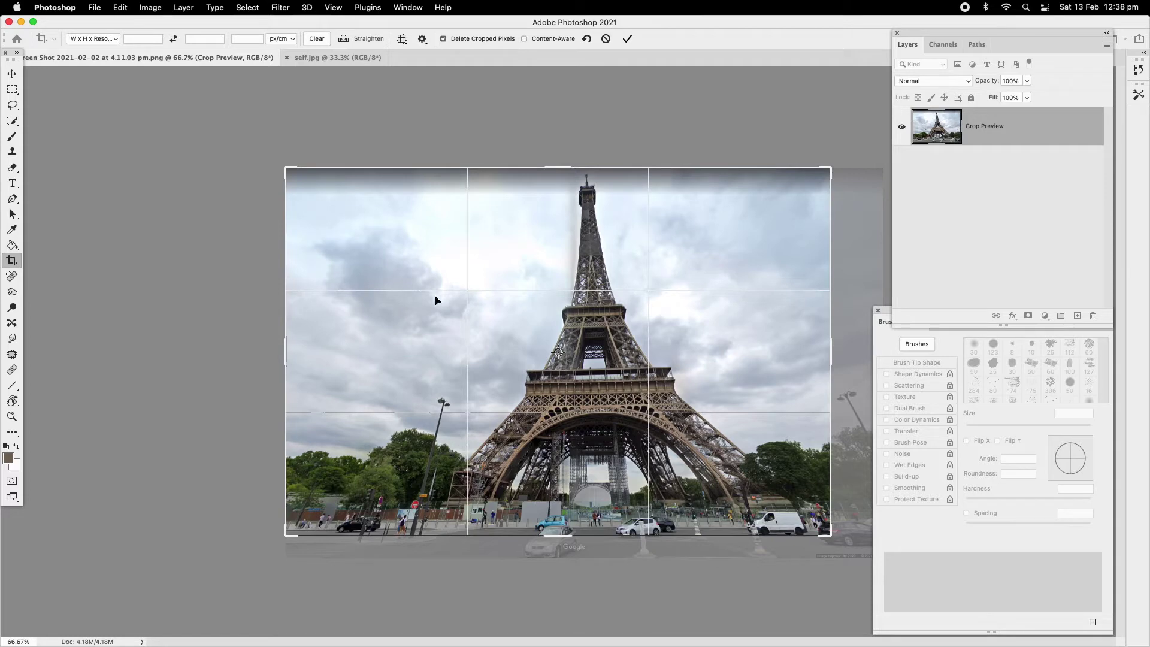
drag(831, 360, 816, 363)
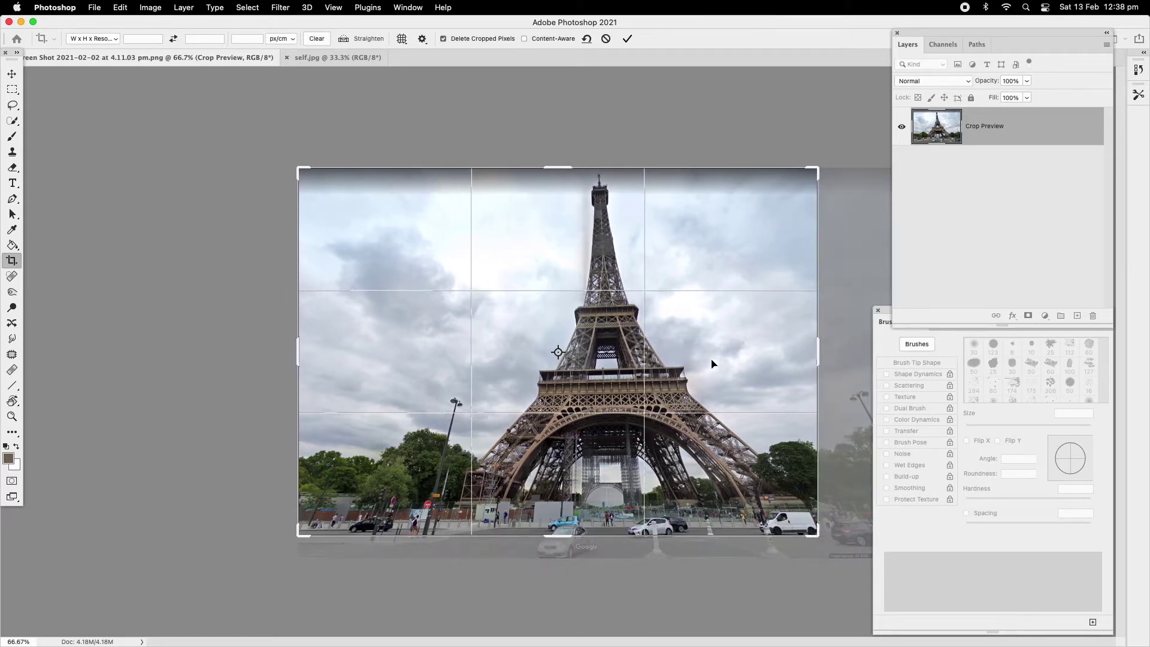
key(Return)
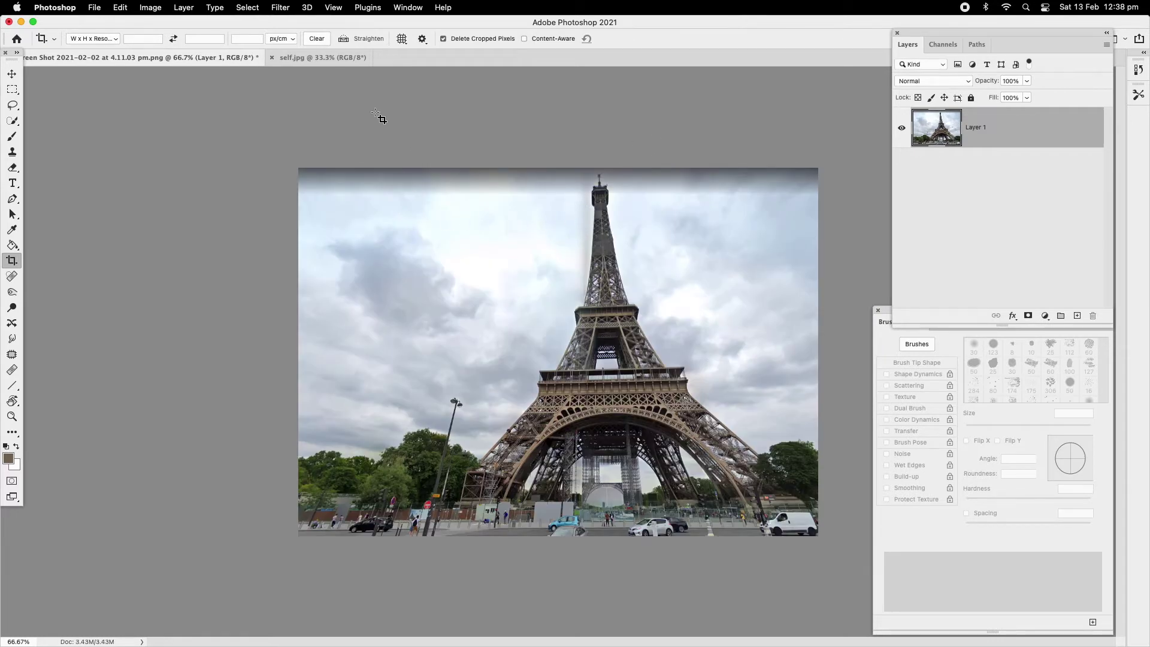
In self.jpg, select the man with Select Subject and add a layer mask that hides the background.
click(12, 73)
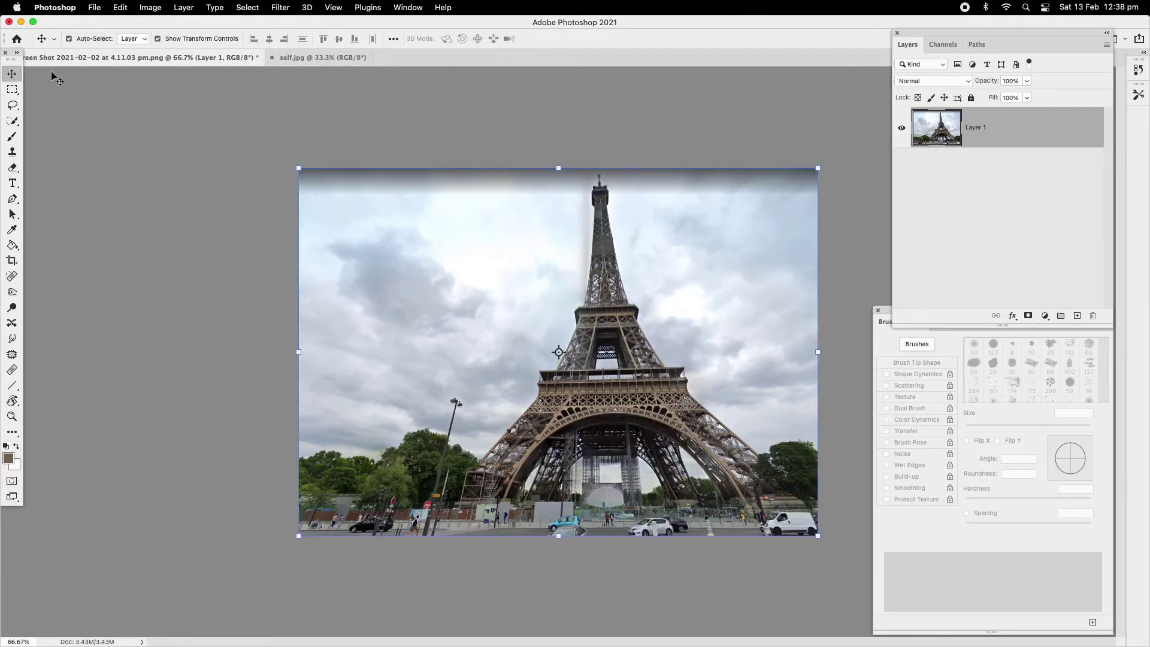
click(305, 61)
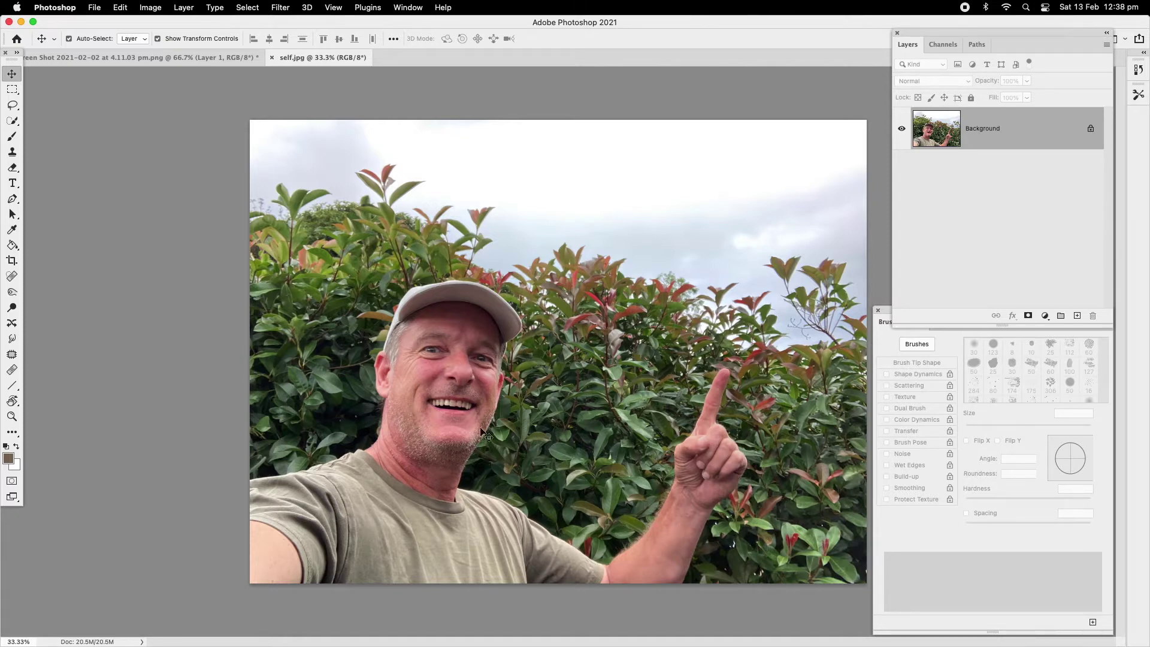
click(12, 123)
right_click(12, 122)
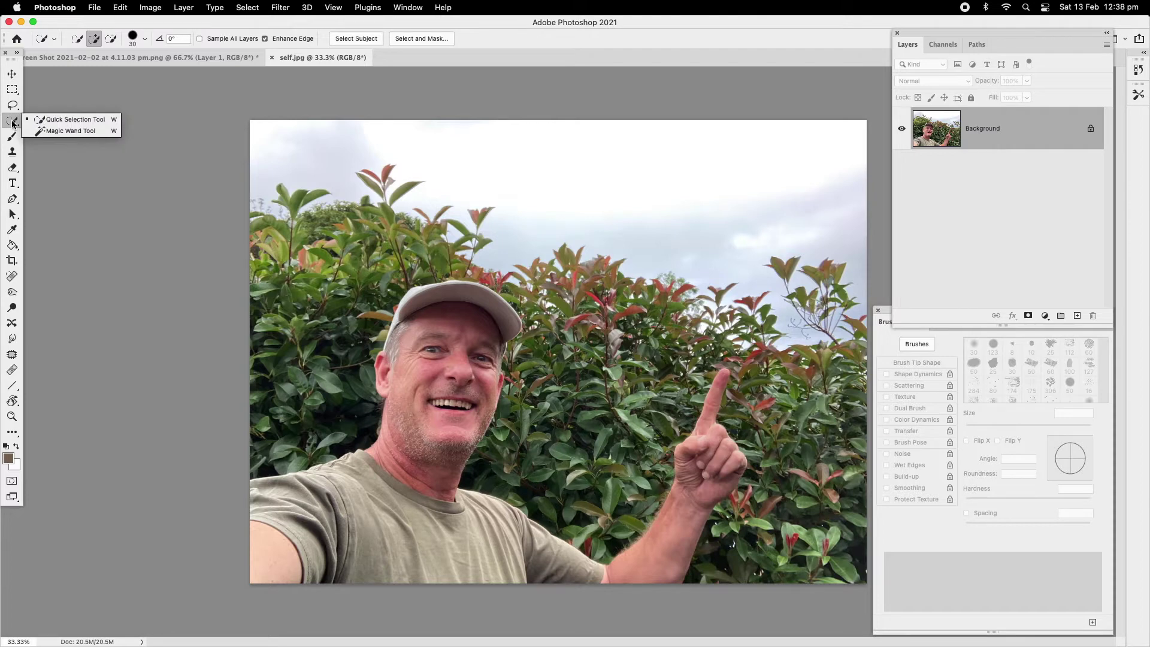
click(88, 124)
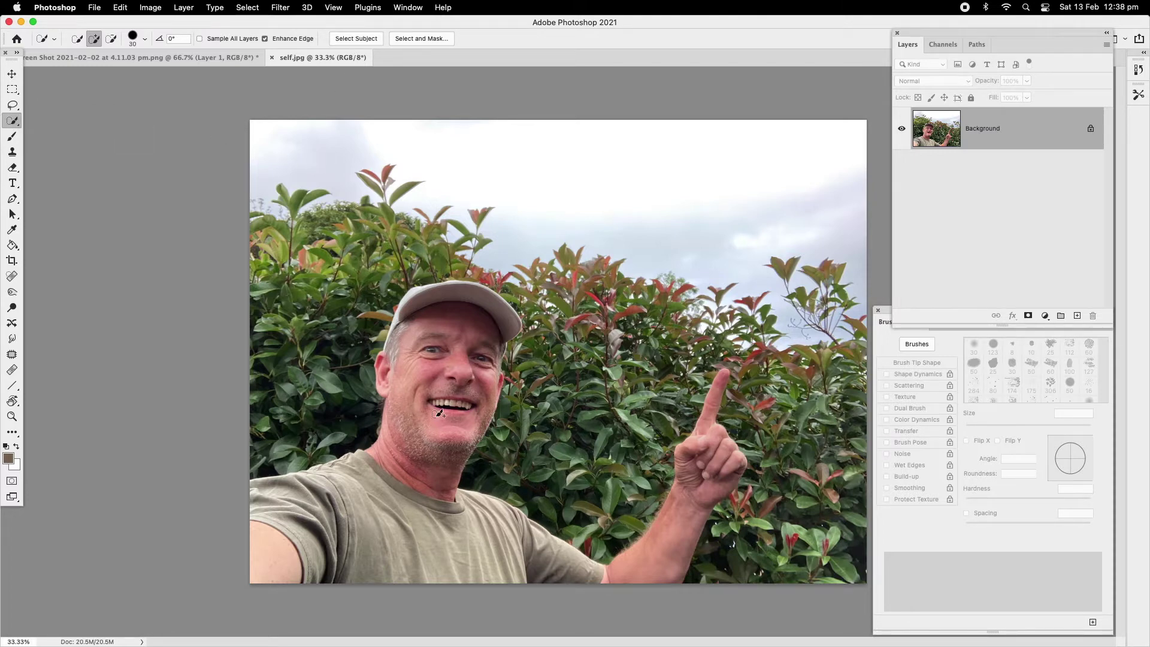
click(365, 41)
click(1028, 317)
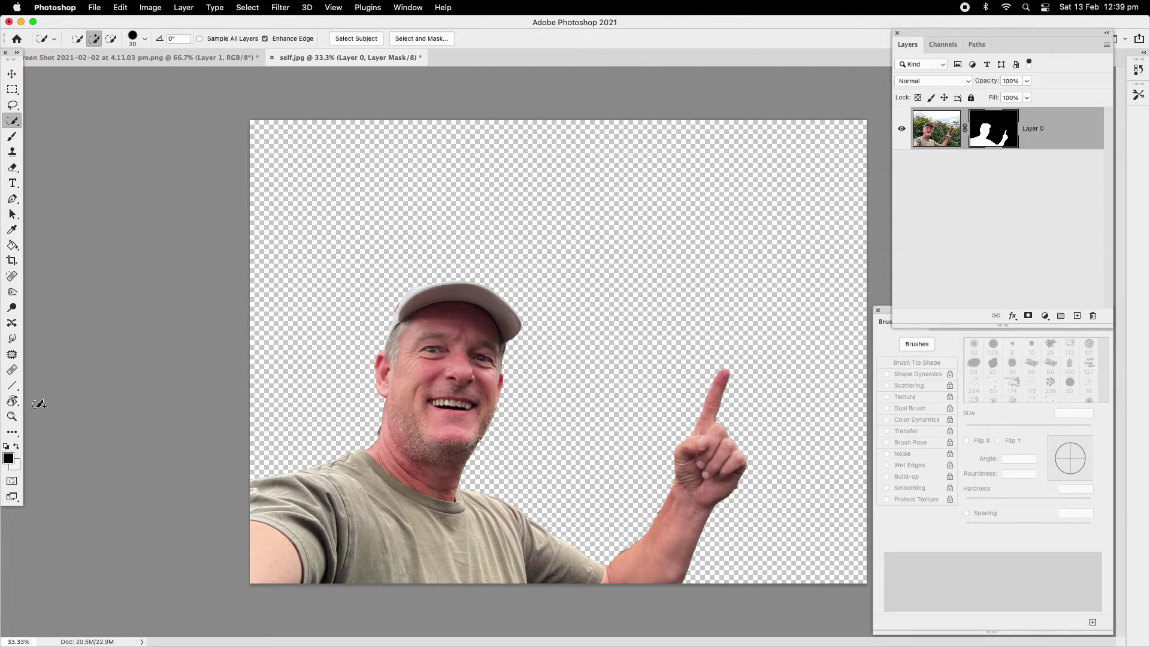
With a soft 4 px brush, paint white on the layer mask to restore the missing left edge of the raised finger.
click(12, 416)
click(702, 413)
click(718, 390)
click(718, 390)
click(717, 390)
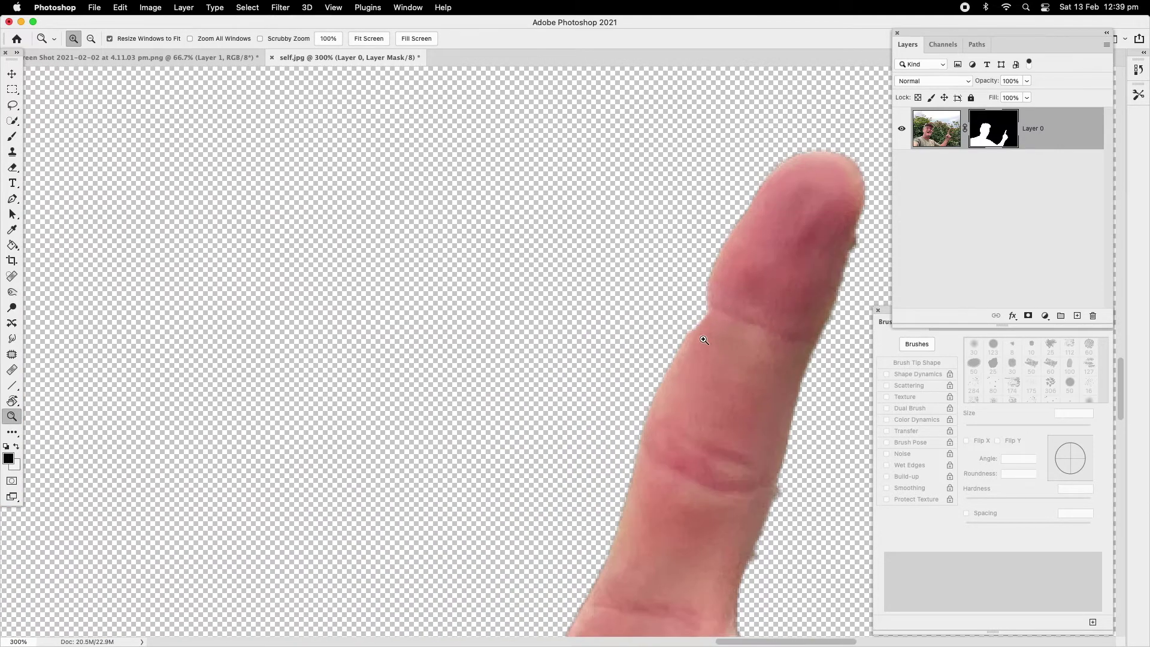
click(12, 137)
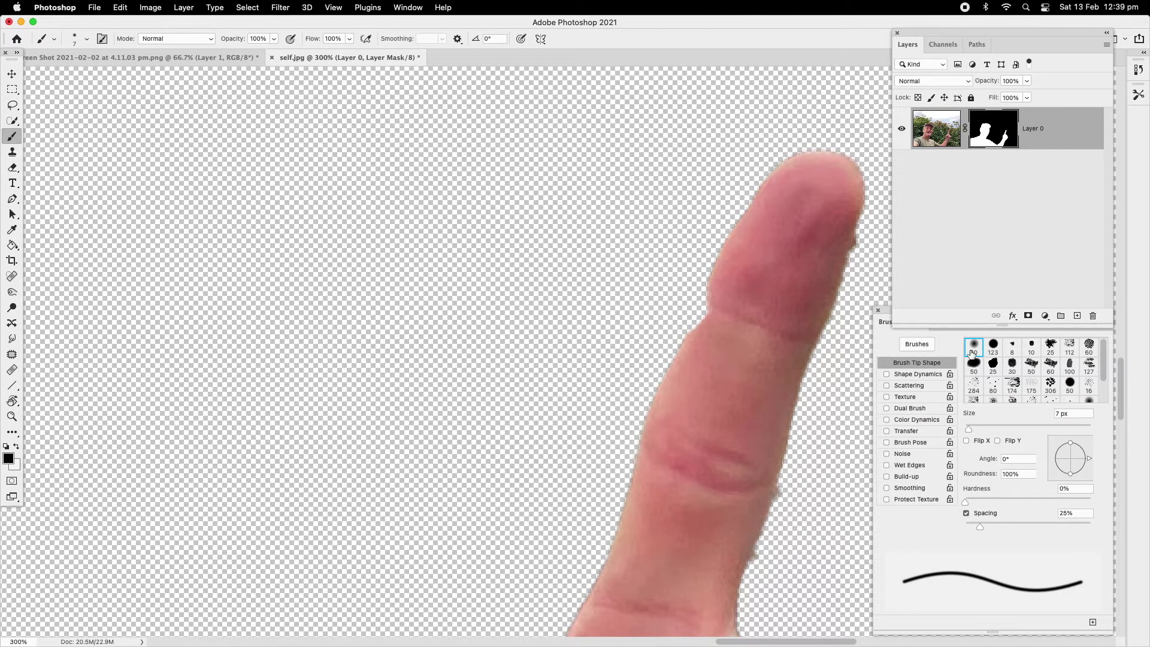
drag(970, 433, 964, 431)
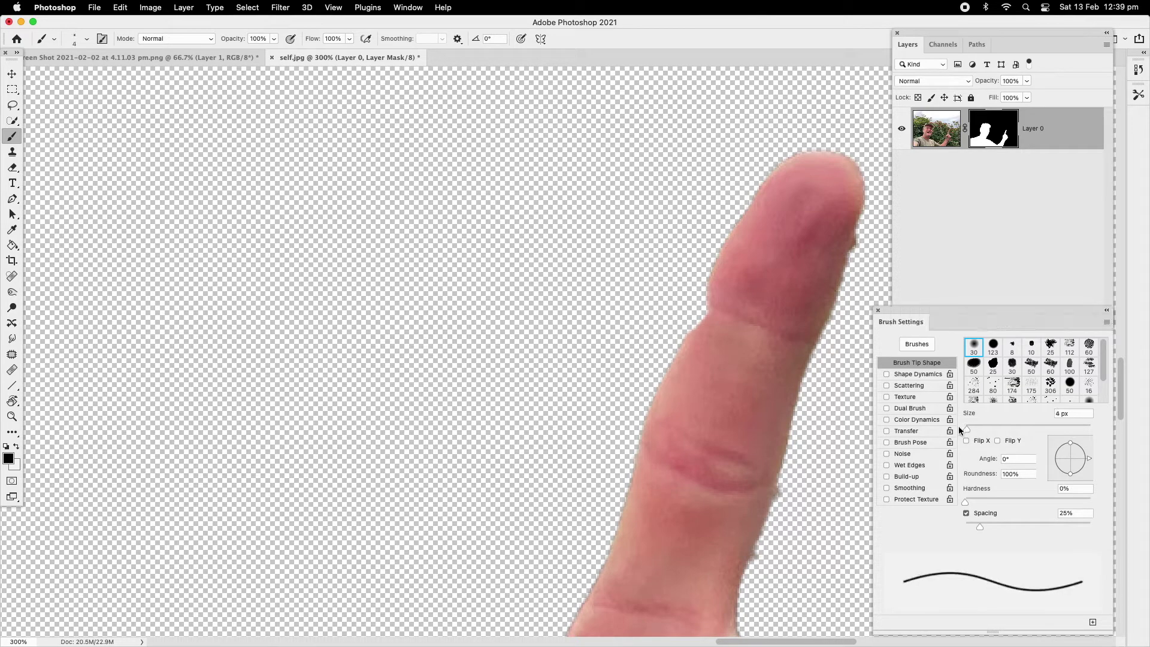
click(18, 447)
mouse_move(717, 287)
mouse_down()
mouse_move(677, 358)
mouse_move(705, 286)
mouse_up()
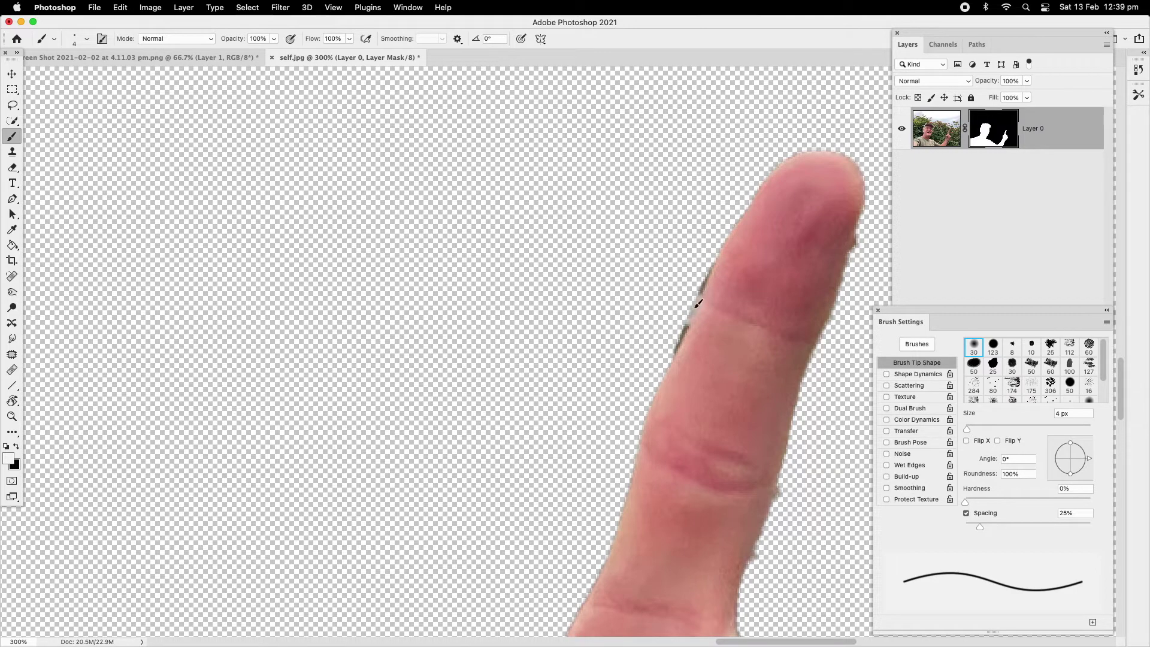
Paint black on the layer mask to remove the leftover background along both edges of the raised finger.
click(17, 447)
drag(707, 269, 676, 351)
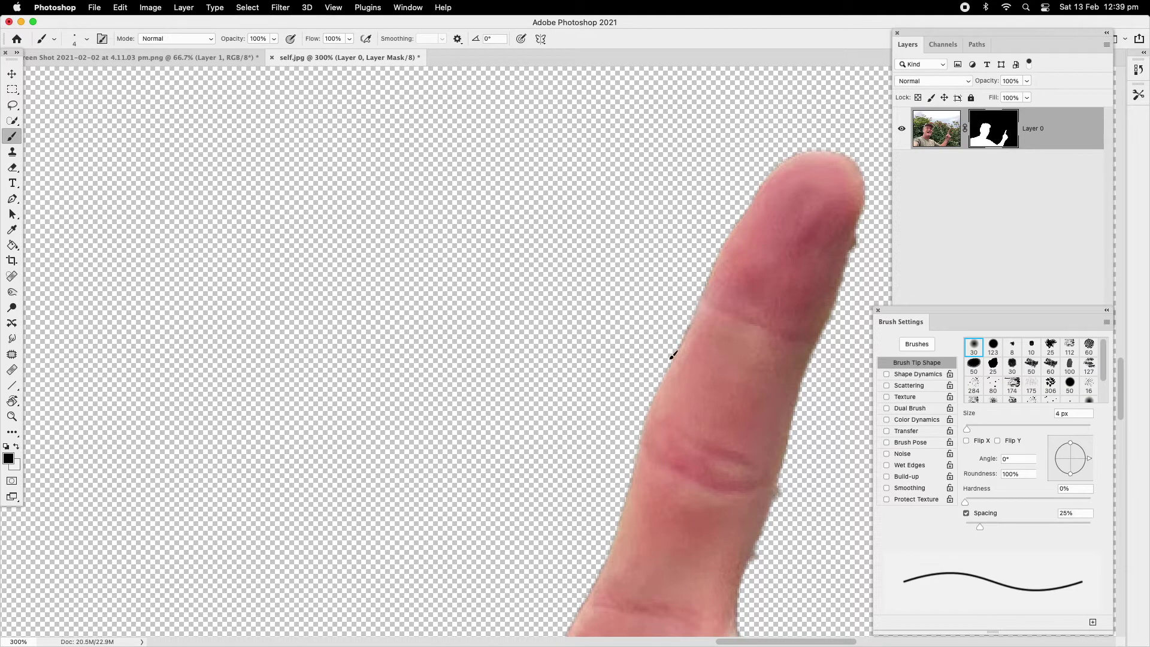
drag(871, 225, 855, 256)
mouse_move(780, 502)
mouse_down()
mouse_move(796, 471)
mouse_move(704, 234)
mouse_move(659, 159)
mouse_up()
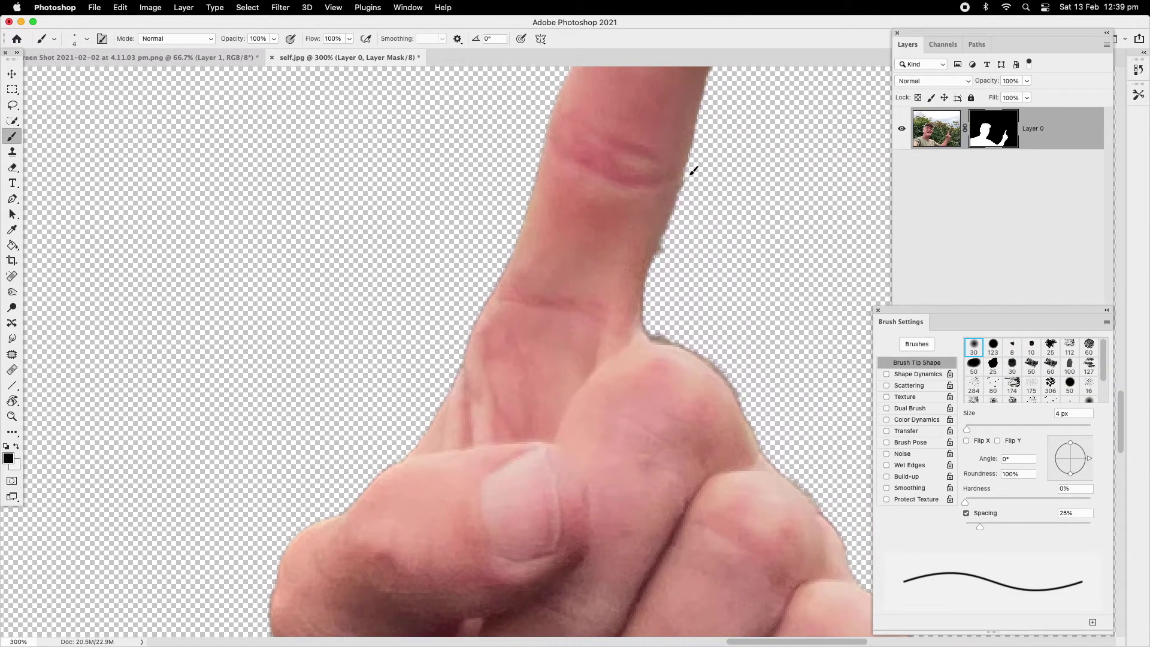
drag(673, 233, 659, 262)
Mask out the dark background fringe around the knuckles of the pointing hand with black.
drag(651, 324, 737, 385)
mouse_move(648, 318)
mouse_down()
mouse_move(706, 358)
mouse_move(747, 408)
mouse_up()
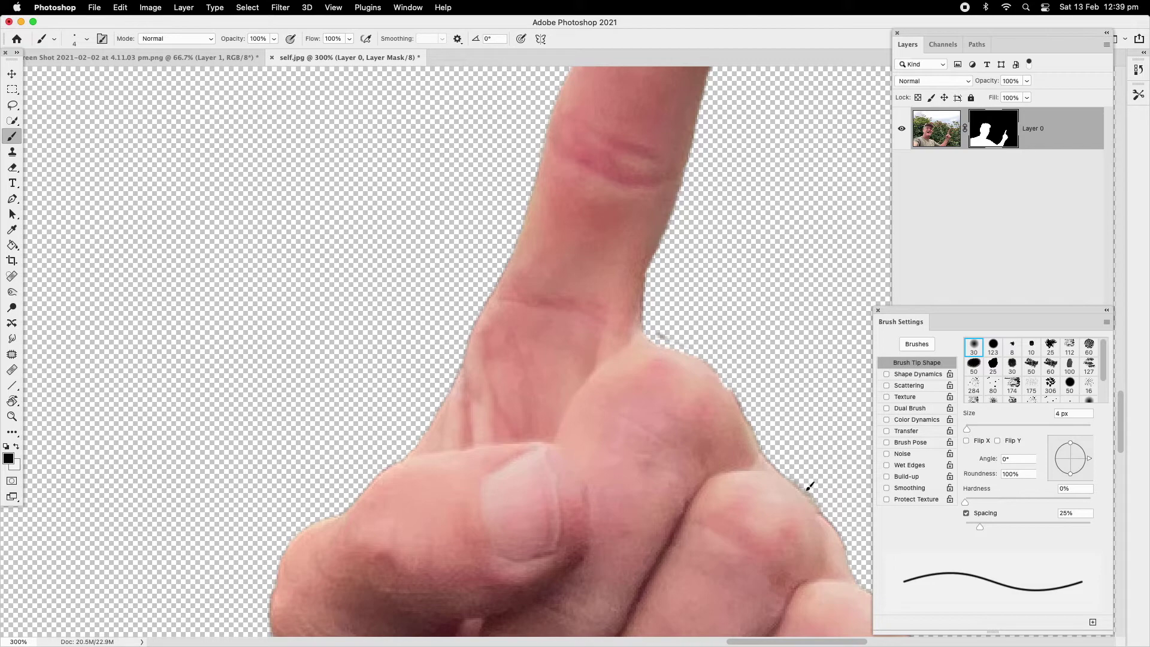
drag(746, 464, 545, 180)
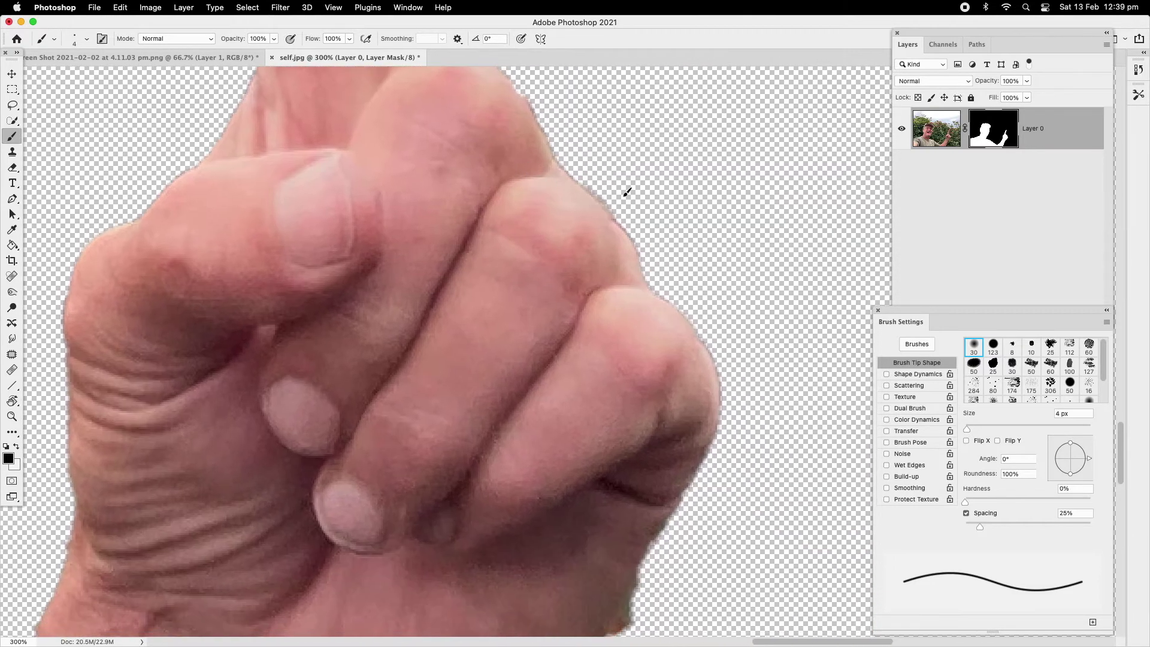
Paint black on the layer mask to clean the leftover foliage from the upper edge of the forearm.
mouse_move(696, 528)
mouse_down()
mouse_move(813, 126)
mouse_move(722, 299)
mouse_move(665, 373)
mouse_move(722, 282)
mouse_move(554, 427)
mouse_move(734, 223)
mouse_up()
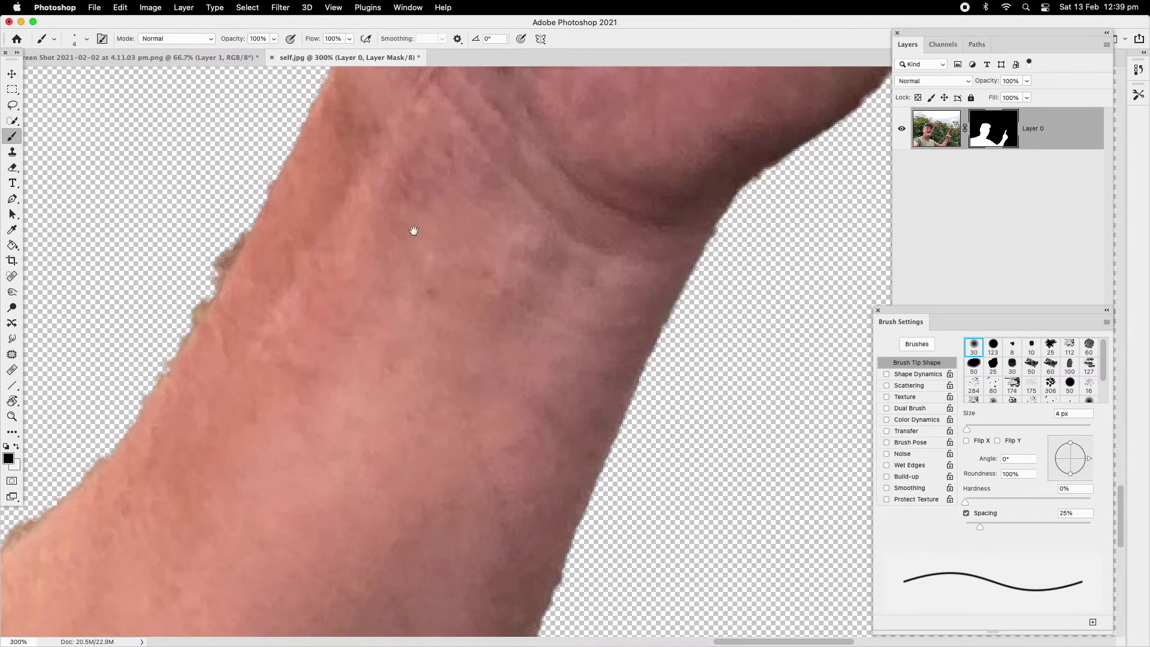
scroll(444, 264, left, 6)
mouse_move(352, 328)
mouse_down()
mouse_move(398, 245)
mouse_move(337, 350)
mouse_move(380, 267)
mouse_move(356, 320)
mouse_up()
drag(307, 355, 529, 119)
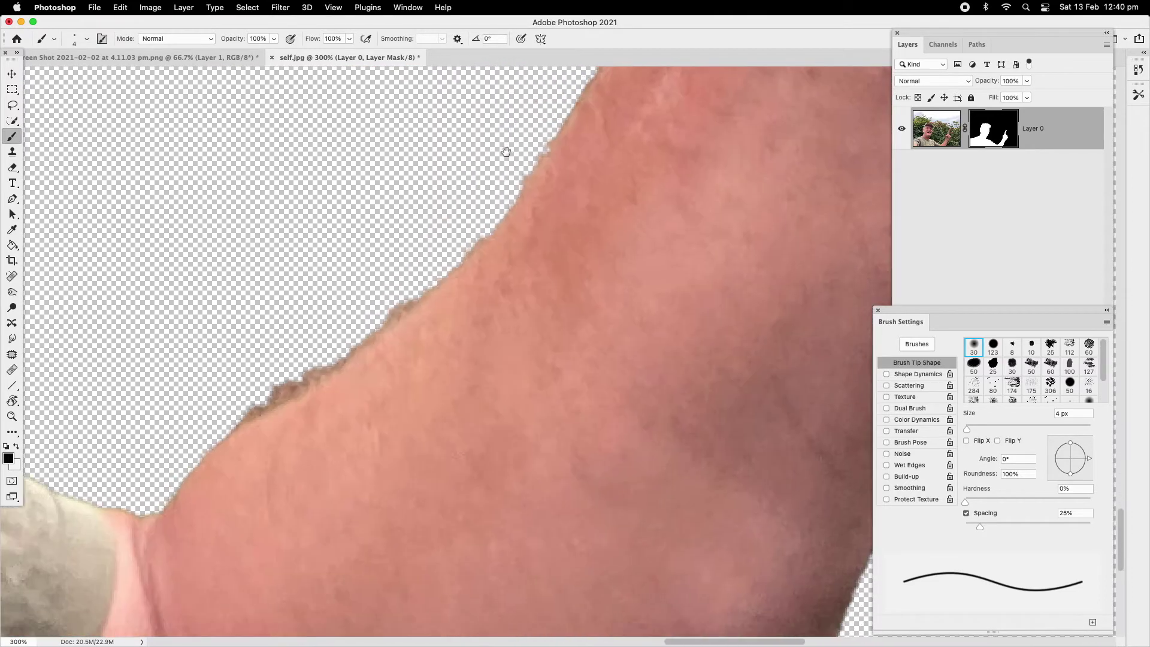
mouse_move(244, 419)
mouse_down()
mouse_move(380, 312)
mouse_move(381, 322)
mouse_up()
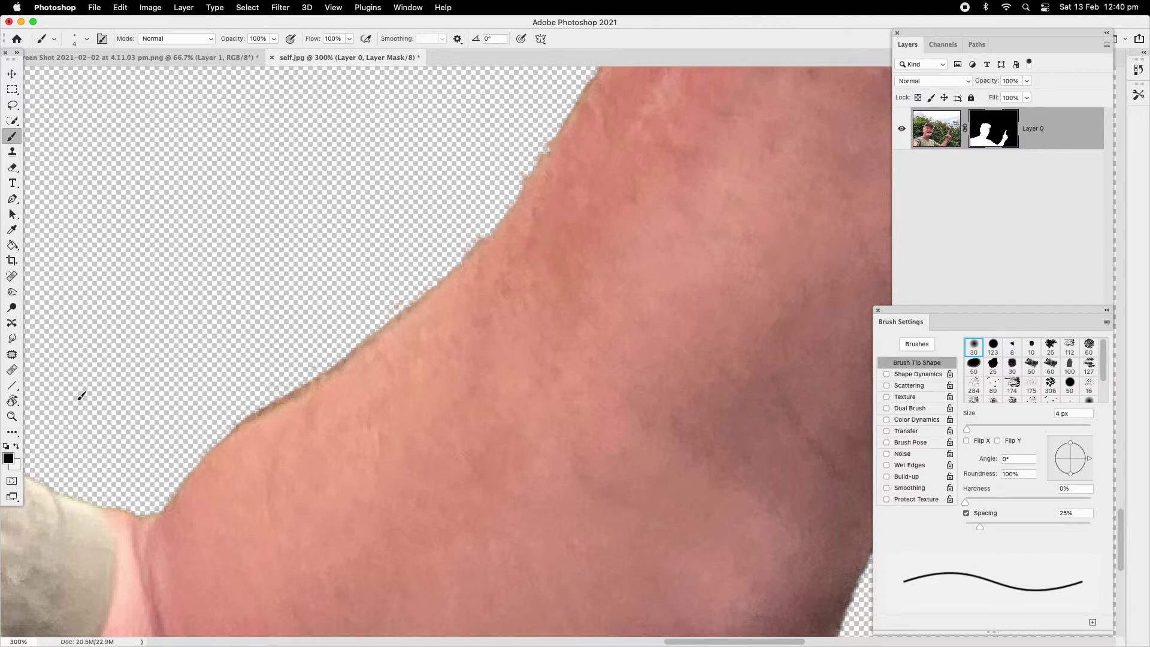
Mask out the leftover patch of foliage beside the left side of the neck with the 4 px black brush.
key(z)
right_click(198, 270)
click(96, 299)
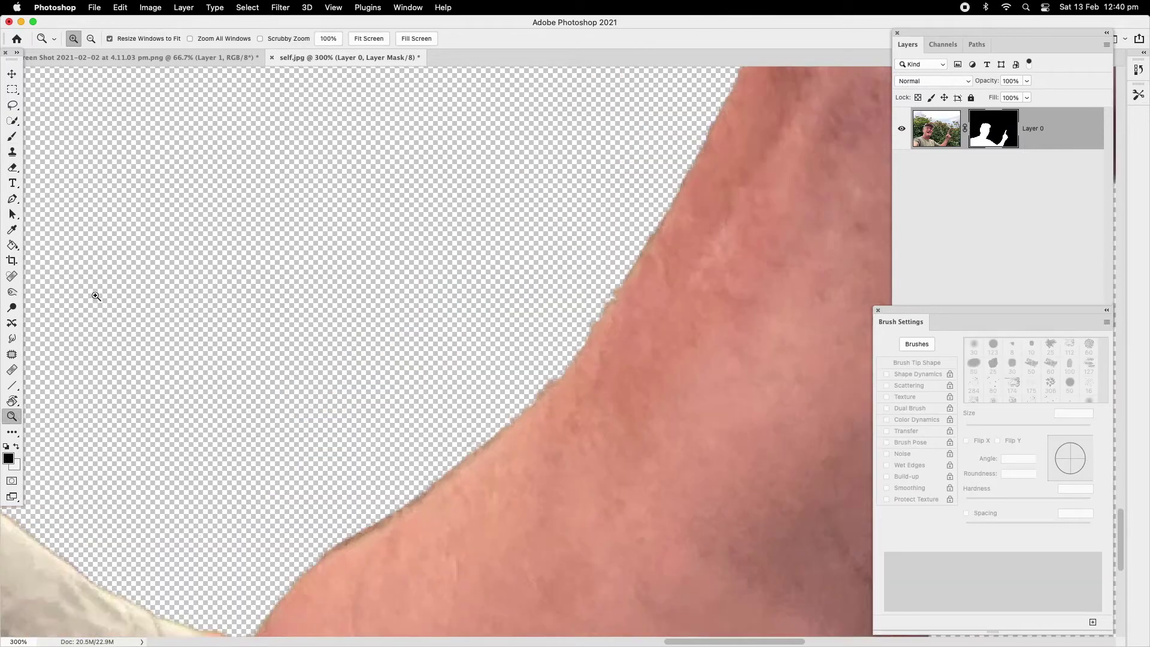
click(264, 527)
click(328, 454)
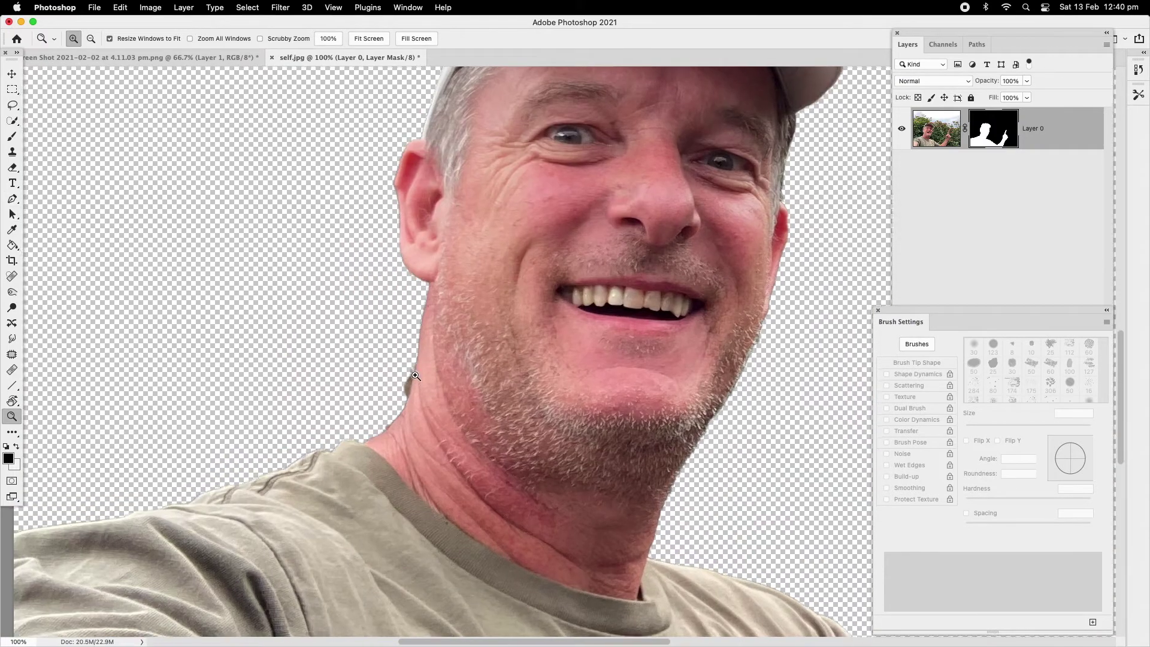
click(412, 382)
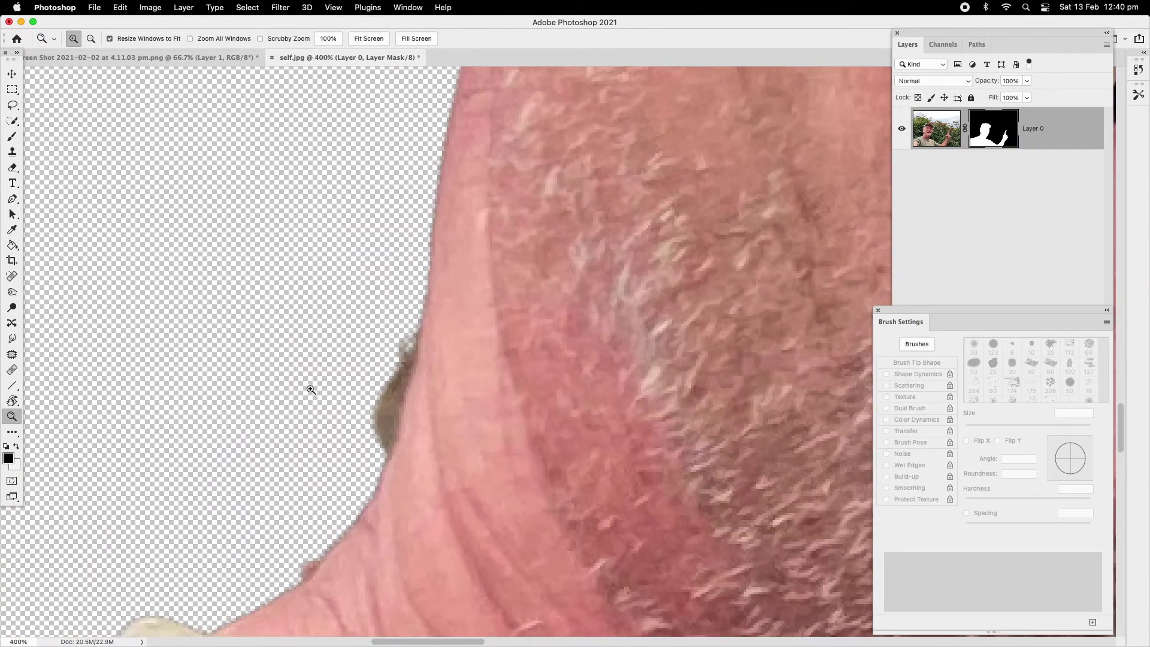
click(13, 137)
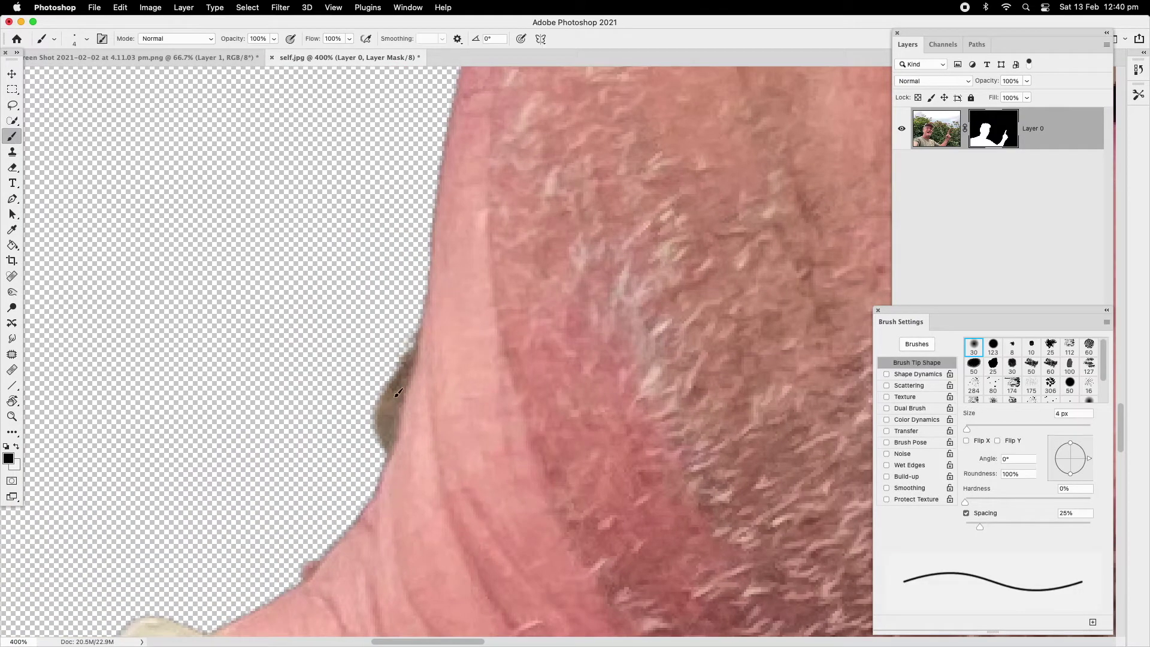
drag(397, 394, 387, 390)
drag(415, 322, 381, 463)
drag(377, 394, 368, 445)
drag(418, 324, 390, 439)
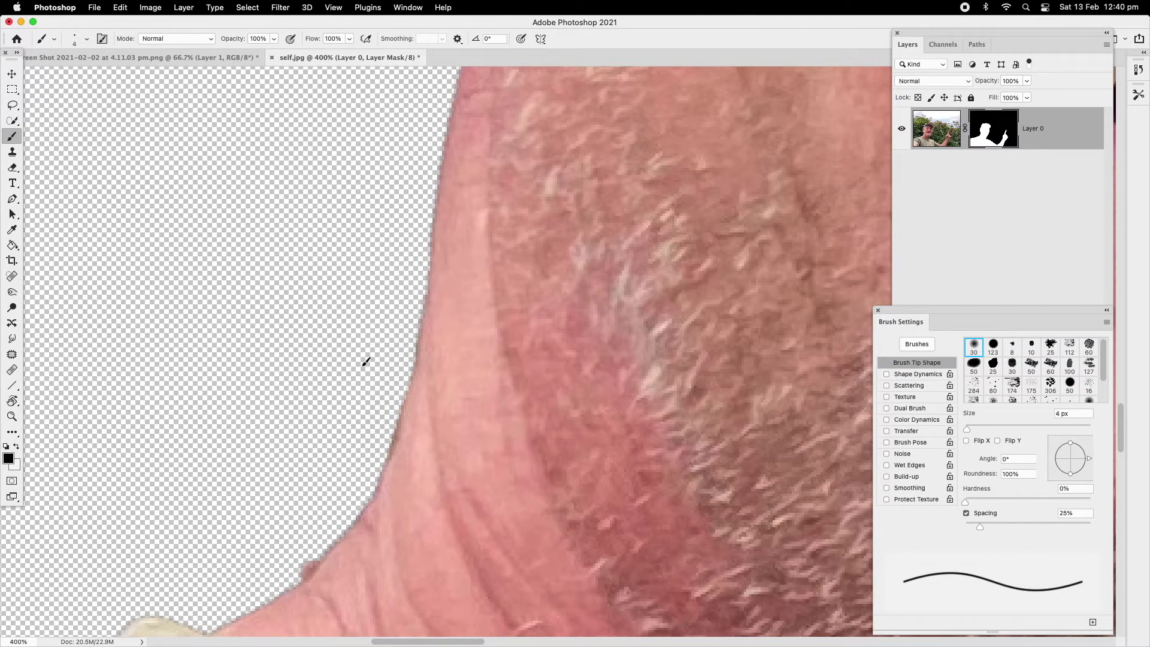
Examine the cutout's edge from the neck up along the head to the cap for leftover background.
mouse_move(352, 206)
mouse_down()
mouse_move(431, 303)
mouse_move(427, 277)
mouse_move(441, 436)
mouse_up()
drag(437, 198, 455, 467)
mouse_move(420, 180)
mouse_down()
mouse_move(367, 483)
mouse_move(396, 509)
mouse_up()
mouse_move(455, 342)
mouse_down()
mouse_move(410, 449)
mouse_move(458, 346)
mouse_move(414, 435)
mouse_up()
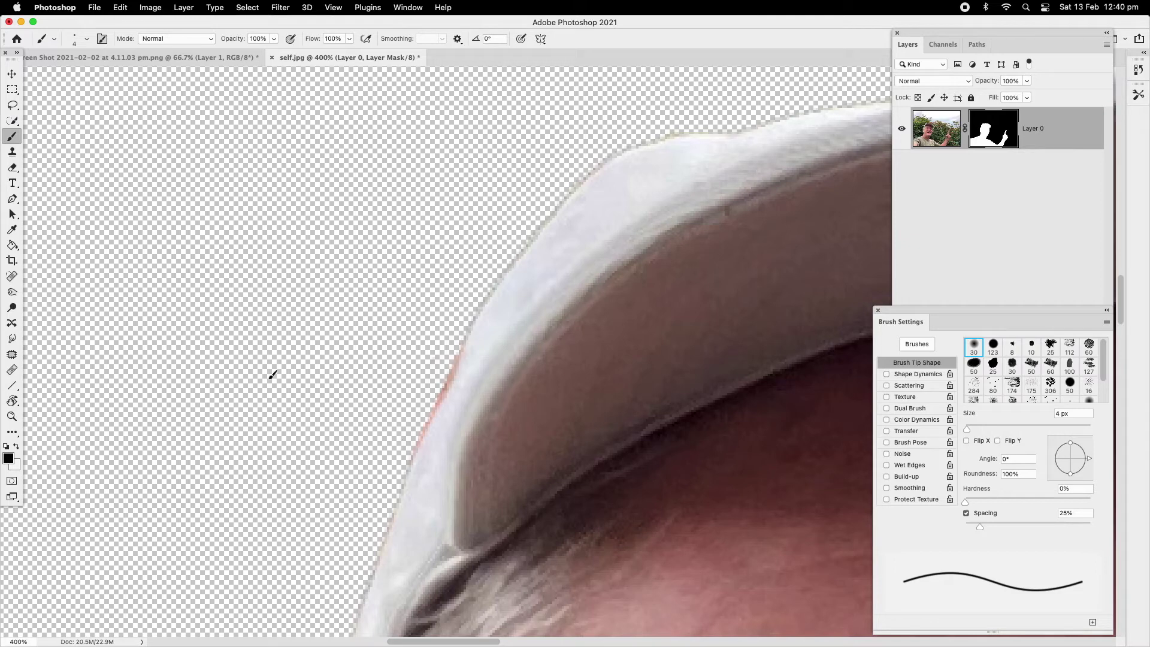
drag(579, 233, 407, 258)
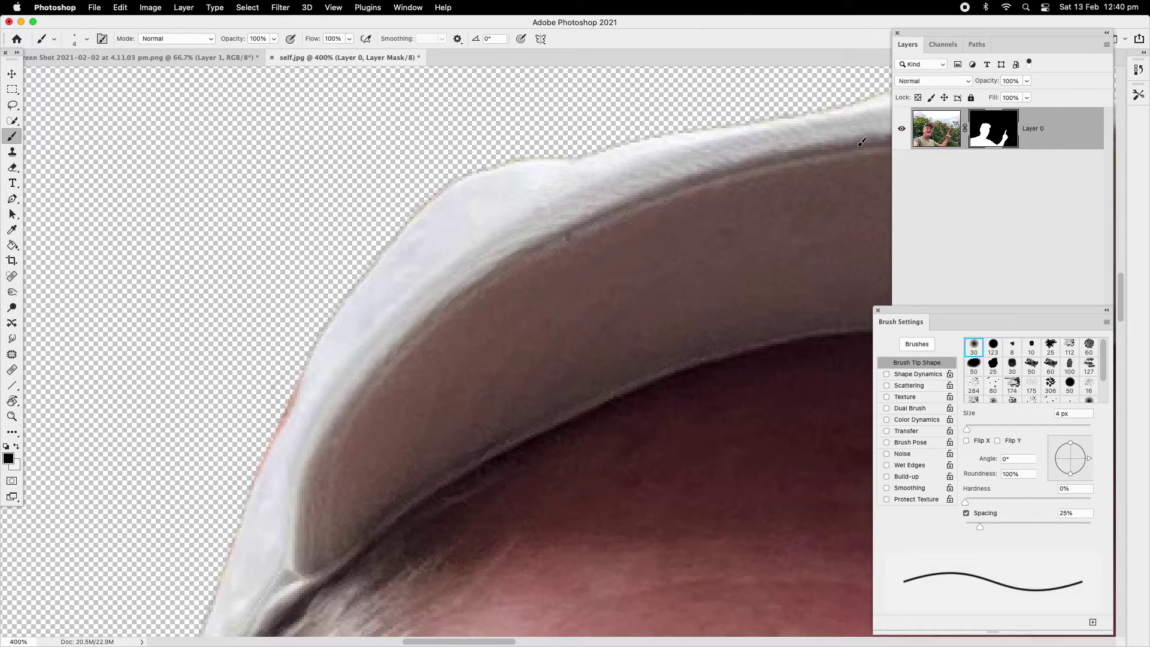
Convert the masked layer of the man to a smart object and rasterize it to apply the mask.
right_click(1068, 137)
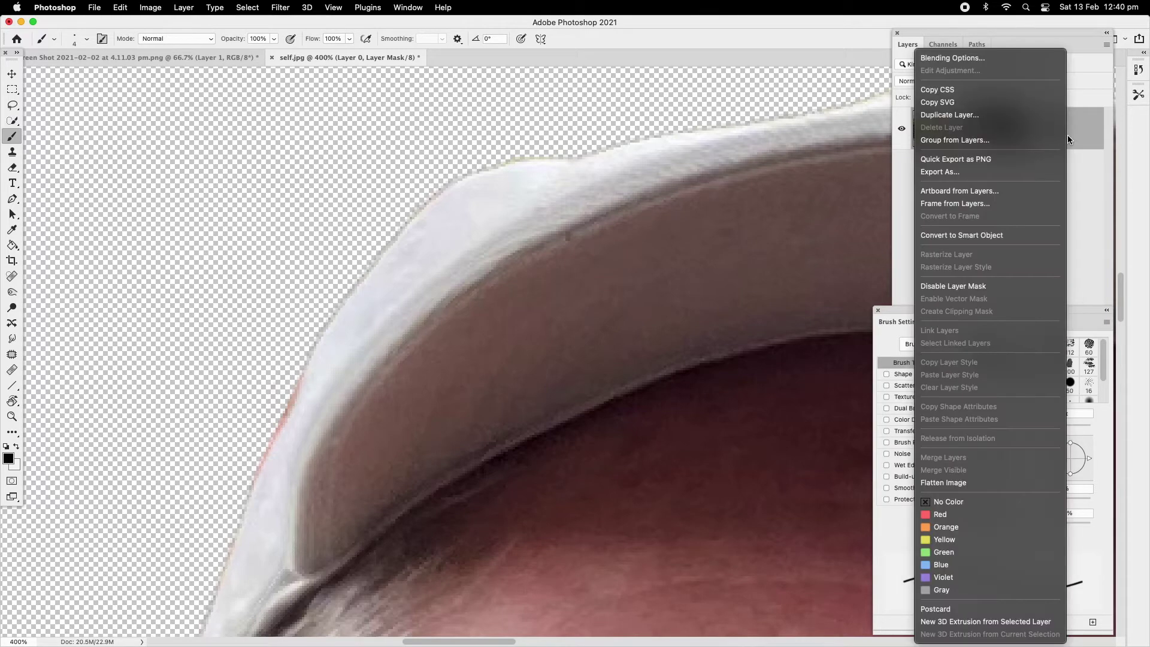
click(1021, 237)
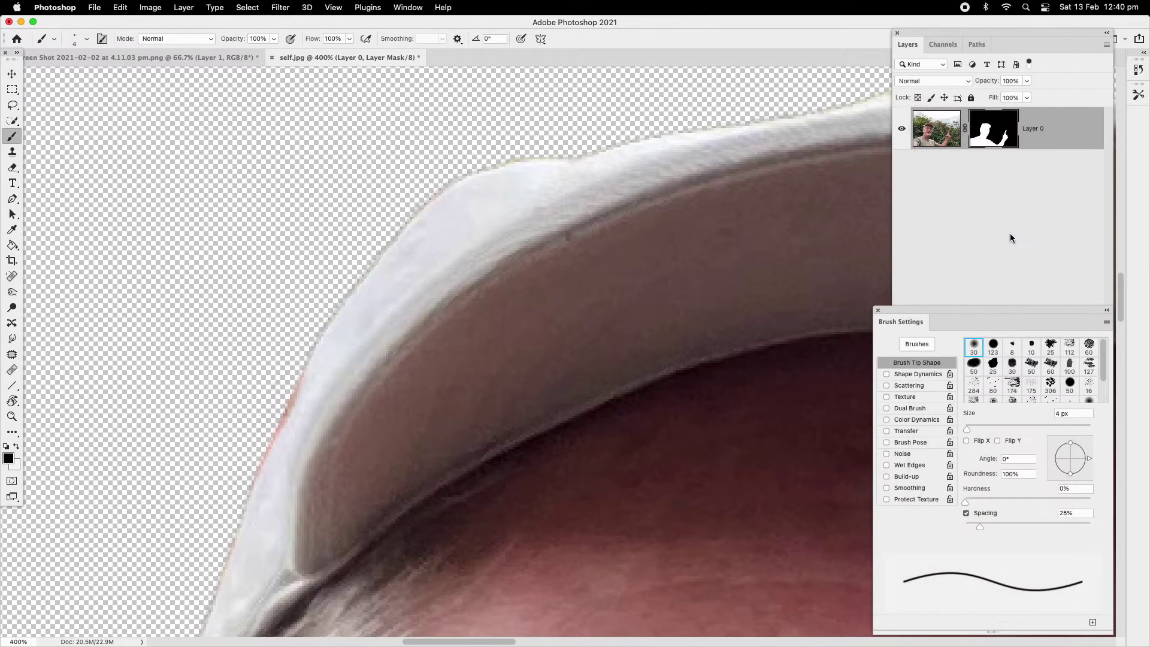
right_click(1044, 130)
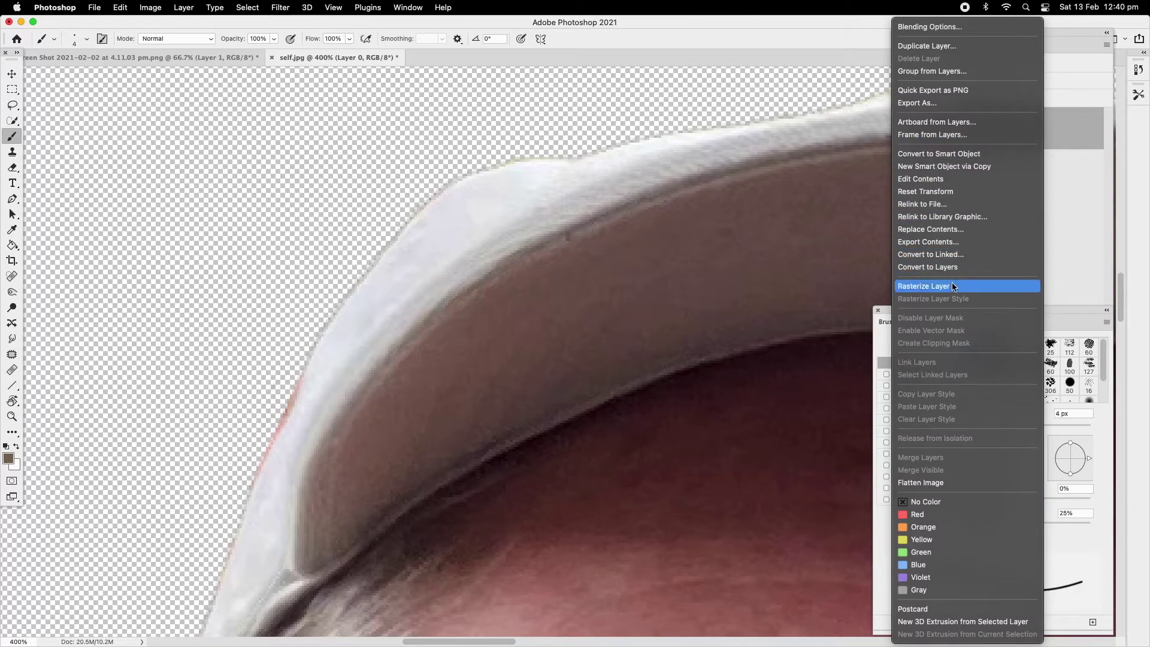
click(937, 286)
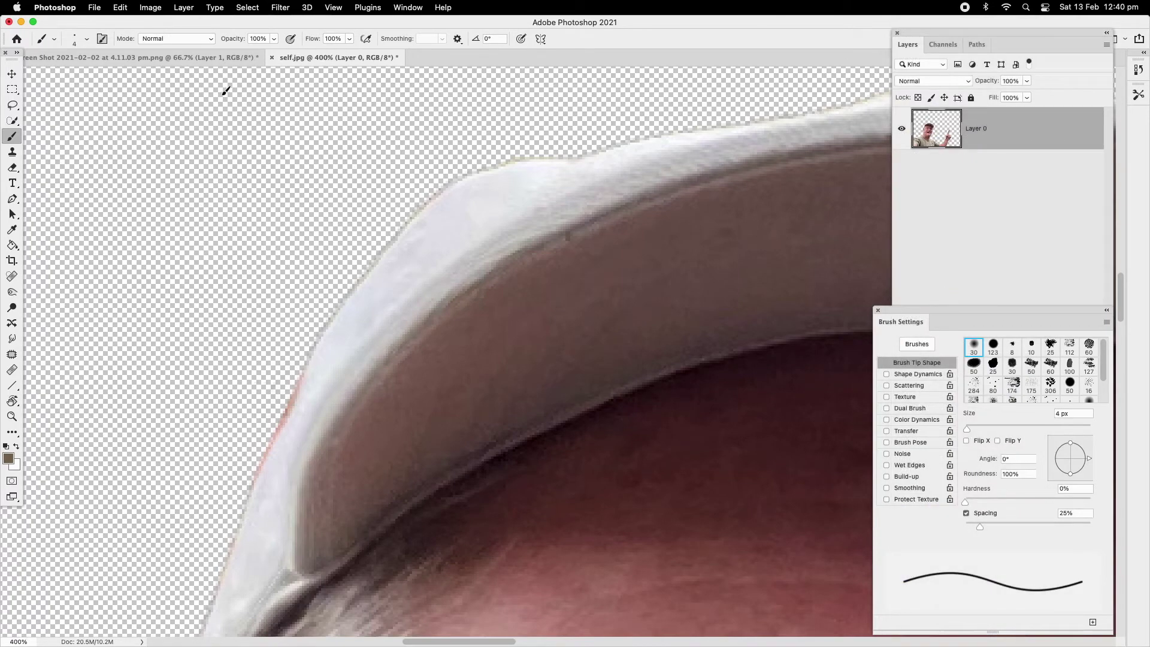
Defringe the edge of the rasterized cutout with a width of 1 pixel.
click(185, 8)
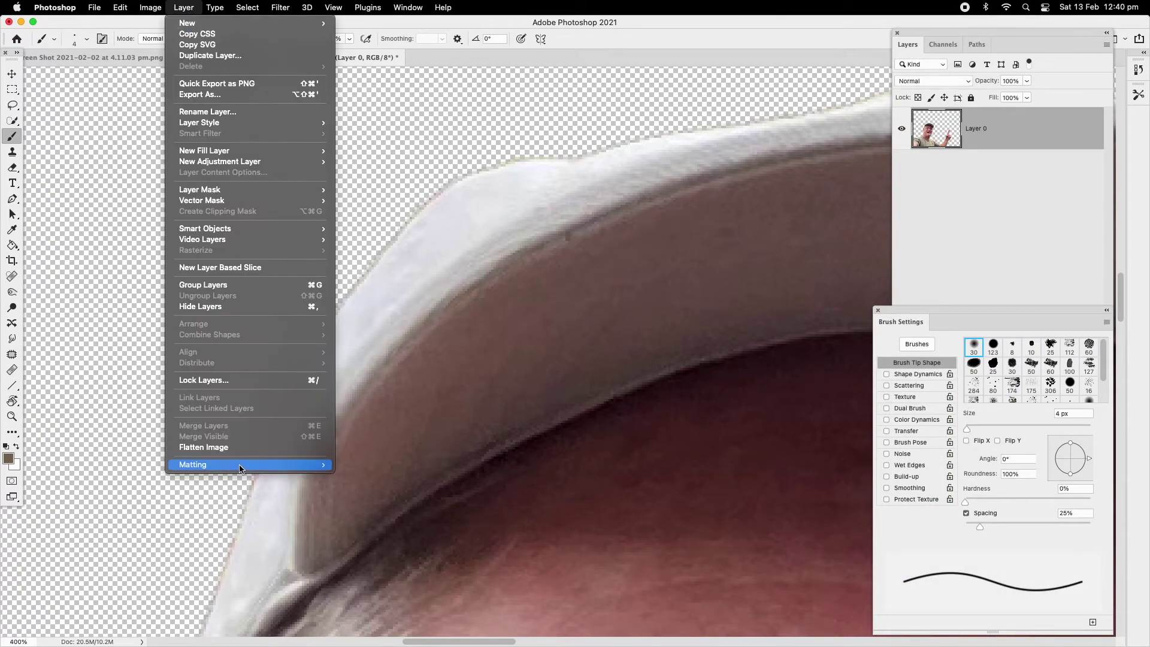
mouse_move(239, 466)
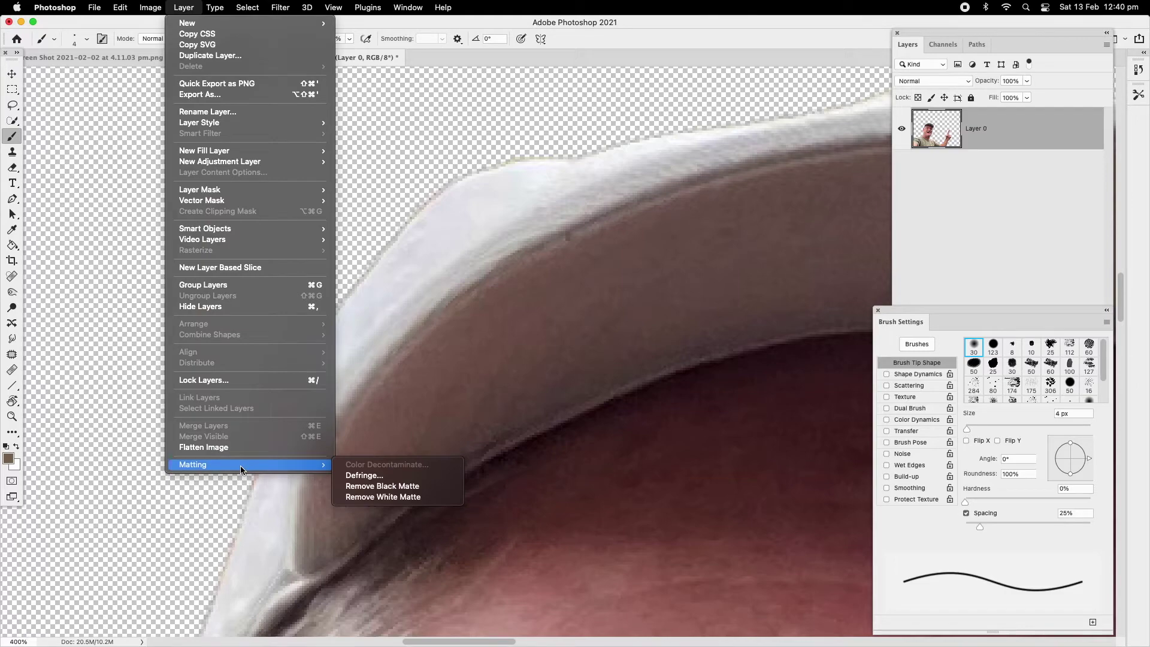
click(376, 478)
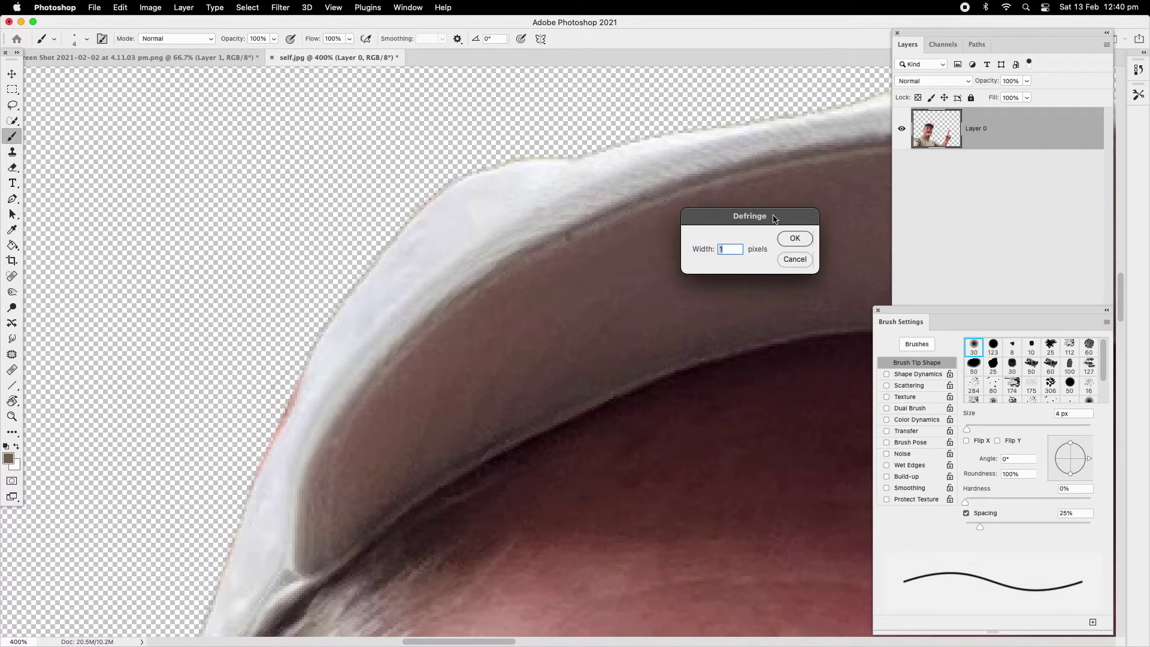
click(795, 239)
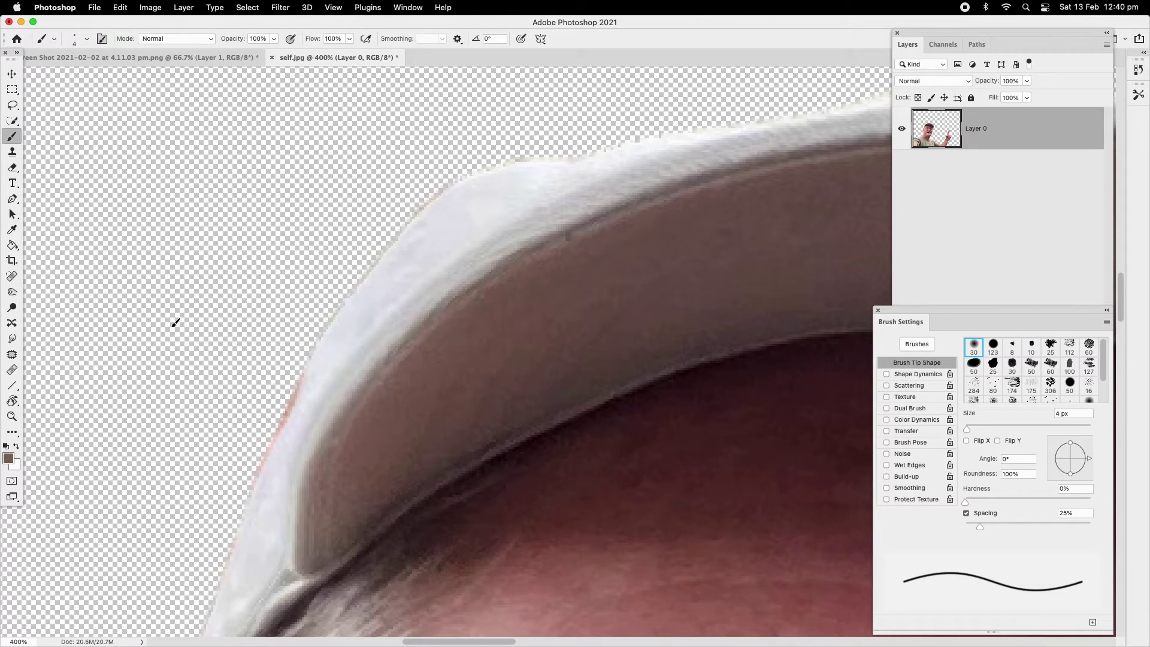
Fit the cutout in view and move the man from self.jpg into the Eiffel Tower document as a new layer.
click(16, 418)
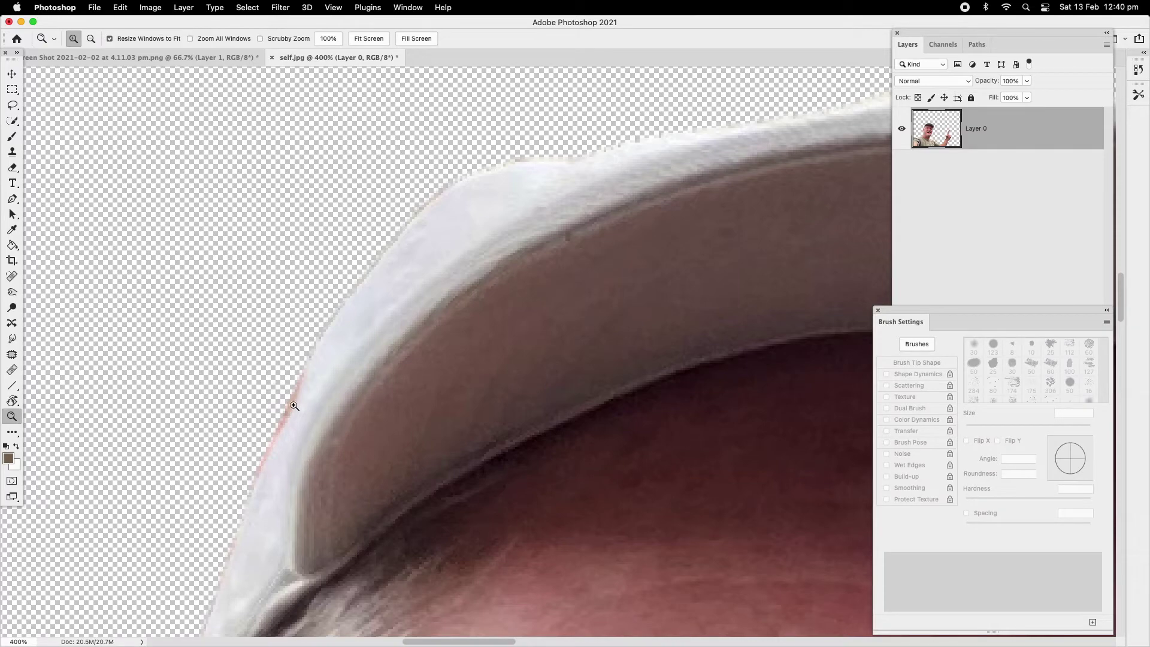
right_click(317, 265)
click(350, 269)
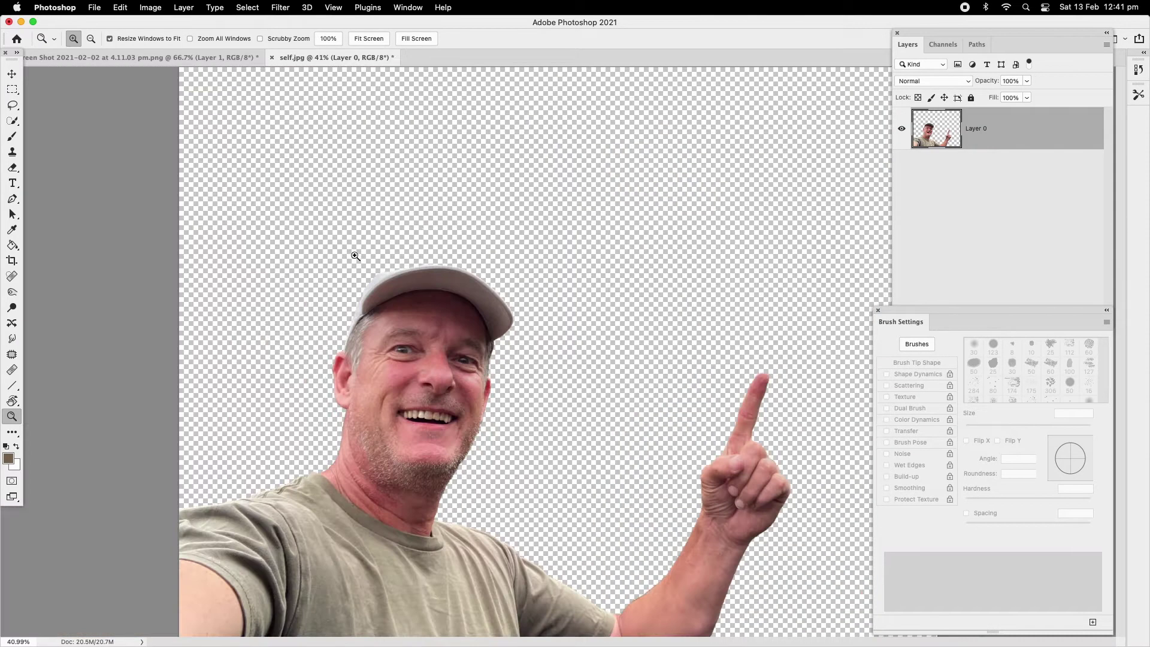
click(16, 76)
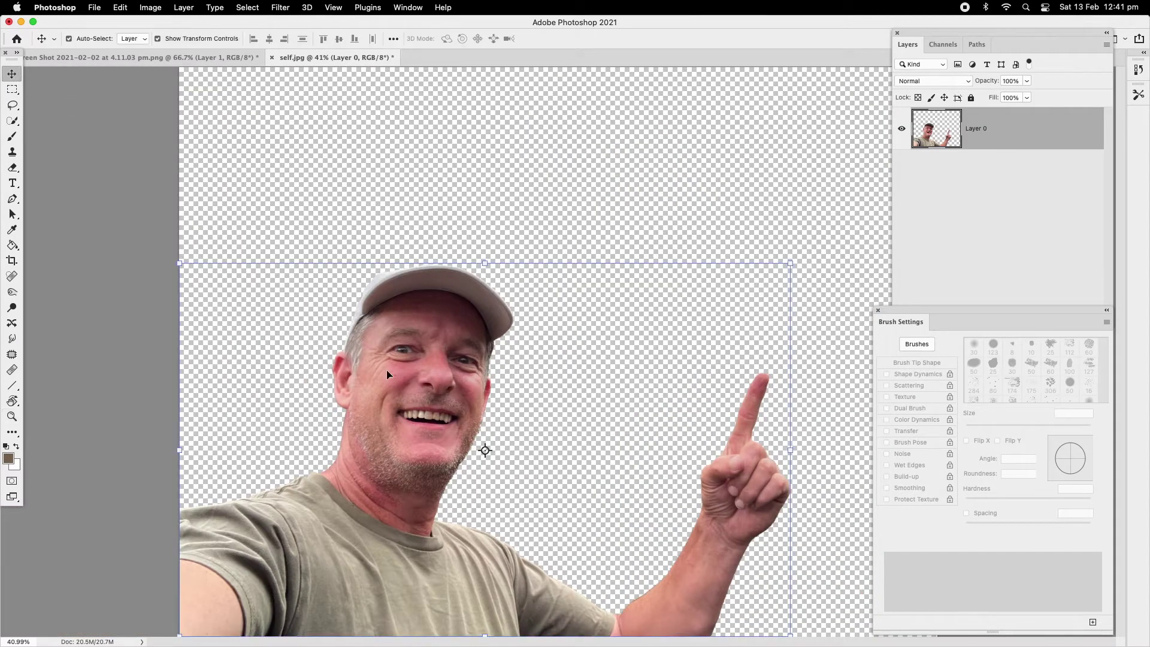
drag(404, 376, 436, 354)
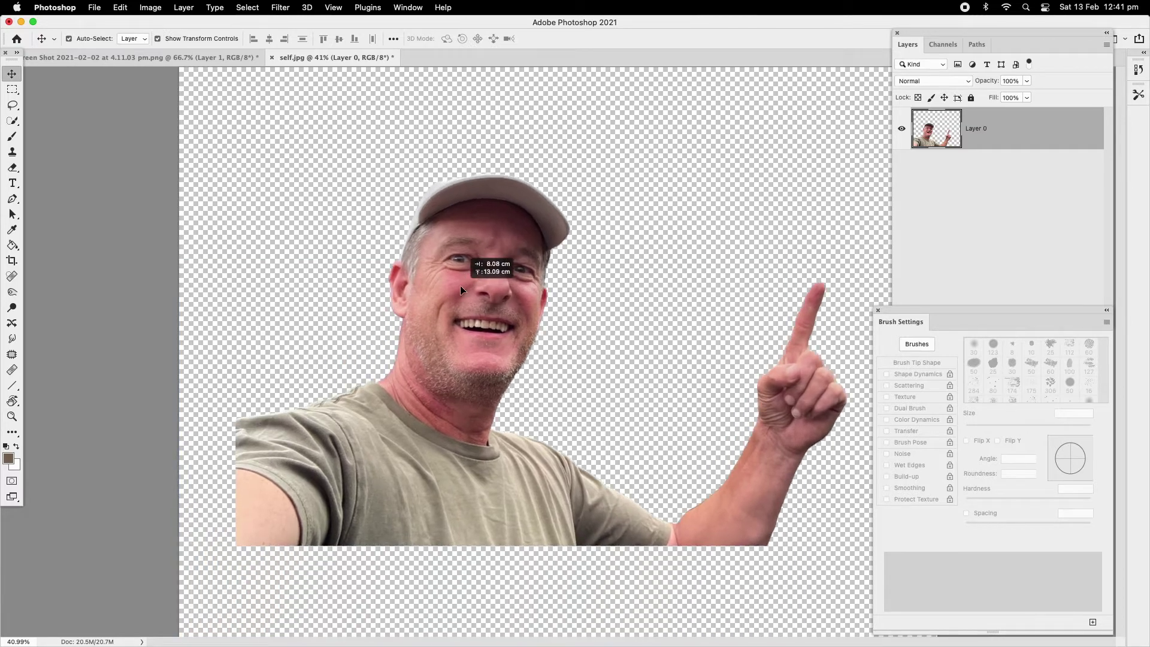
drag(460, 285, 221, 60)
drag(389, 258, 441, 326)
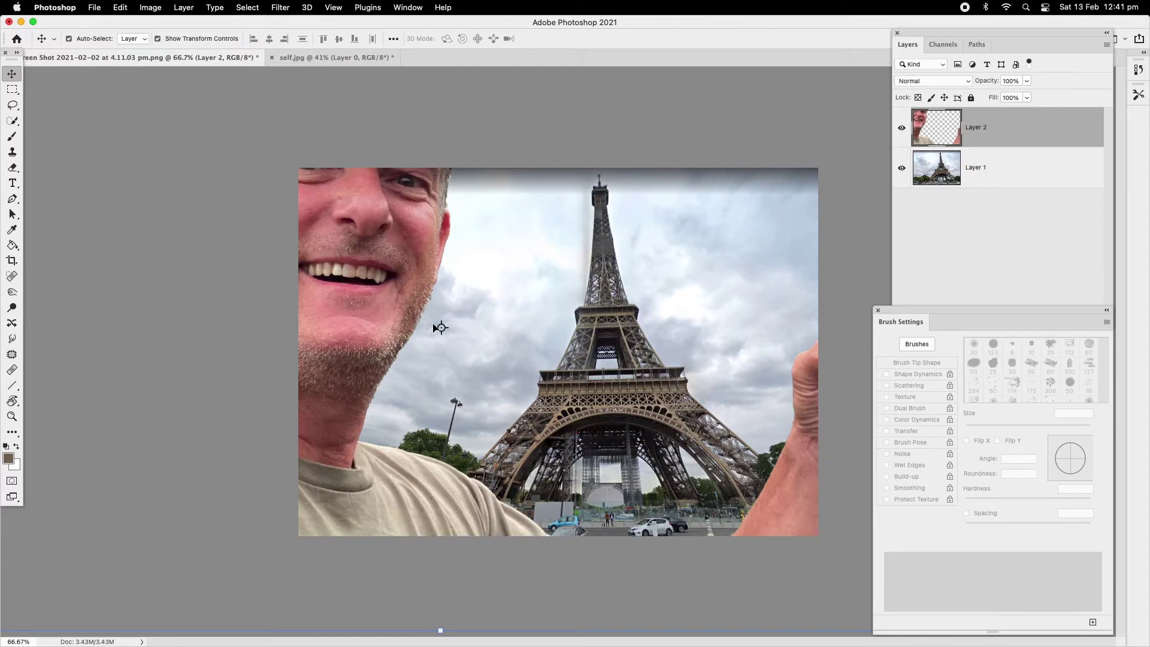
Scale the man's layer to 37.25% and place it against the lower-left corner of the Eiffel Tower picture.
drag(385, 244, 449, 352)
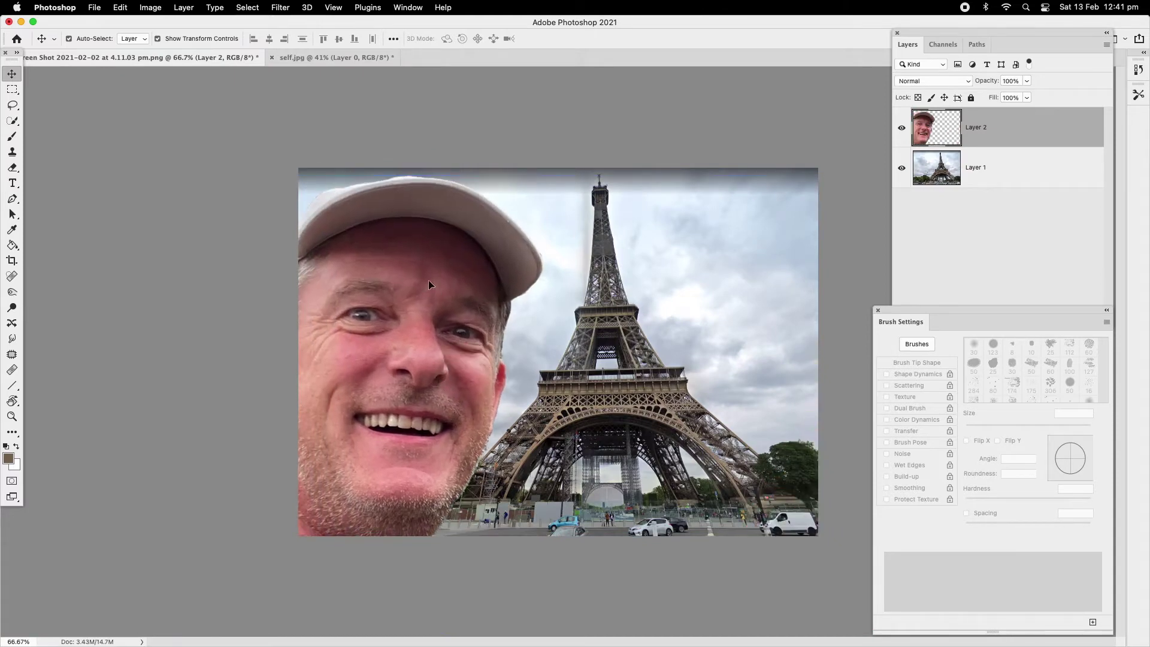
drag(407, 279, 517, 308)
drag(653, 189, 551, 503)
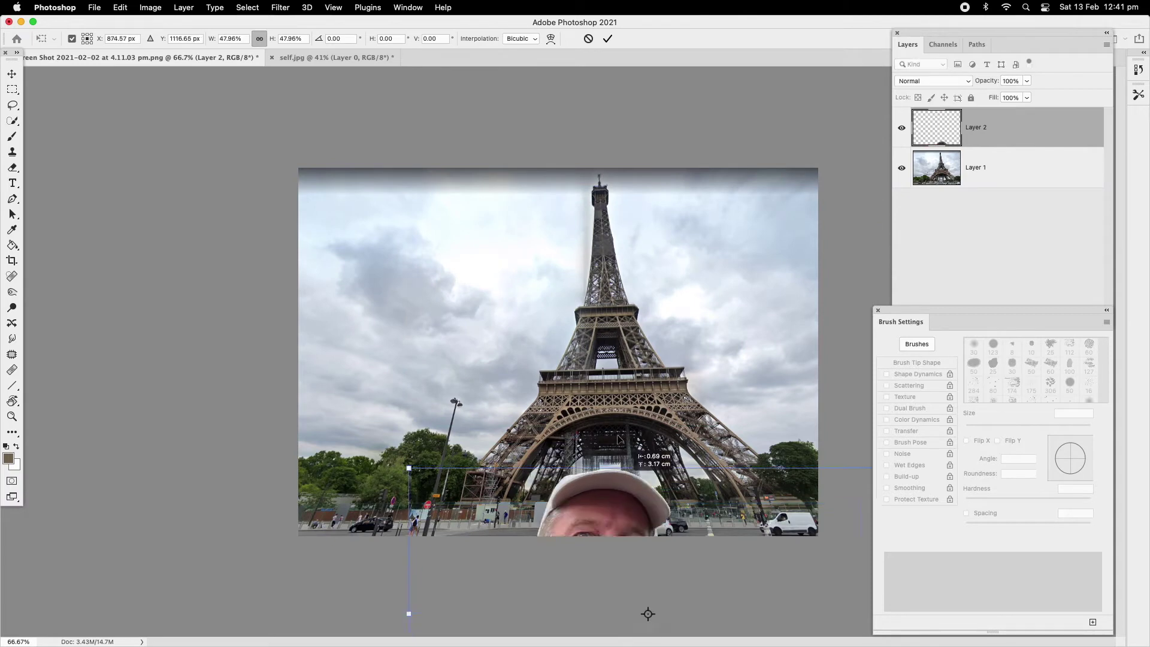
key(super+z)
drag(521, 352, 492, 372)
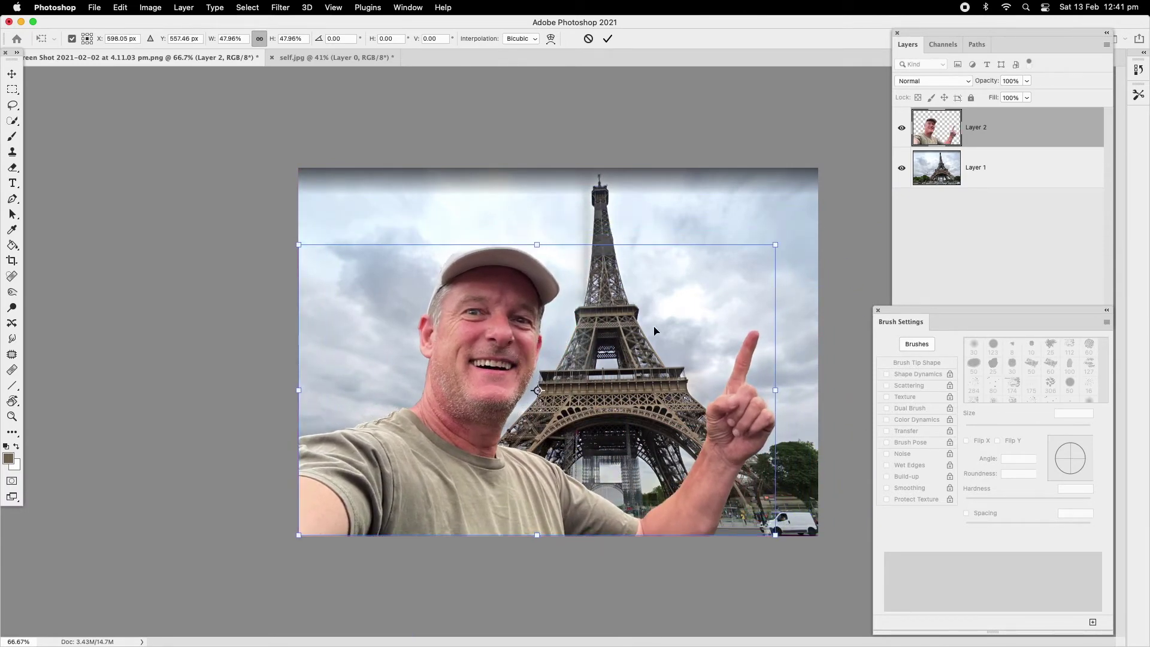
drag(773, 393, 670, 392)
drag(440, 377, 442, 410)
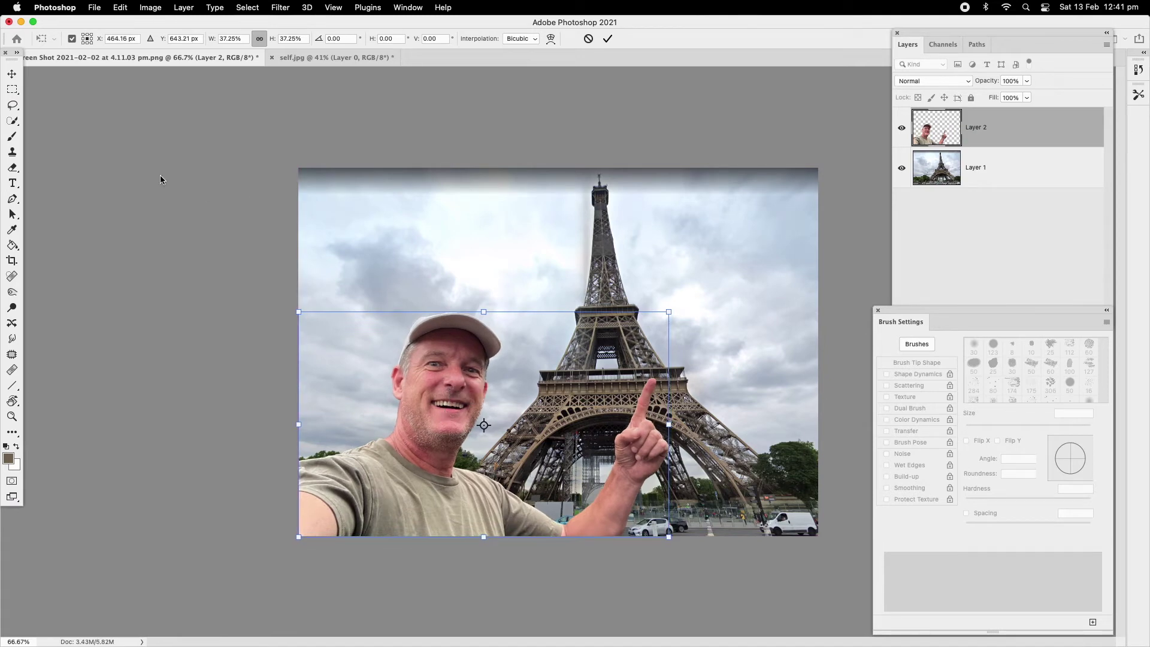
click(12, 106)
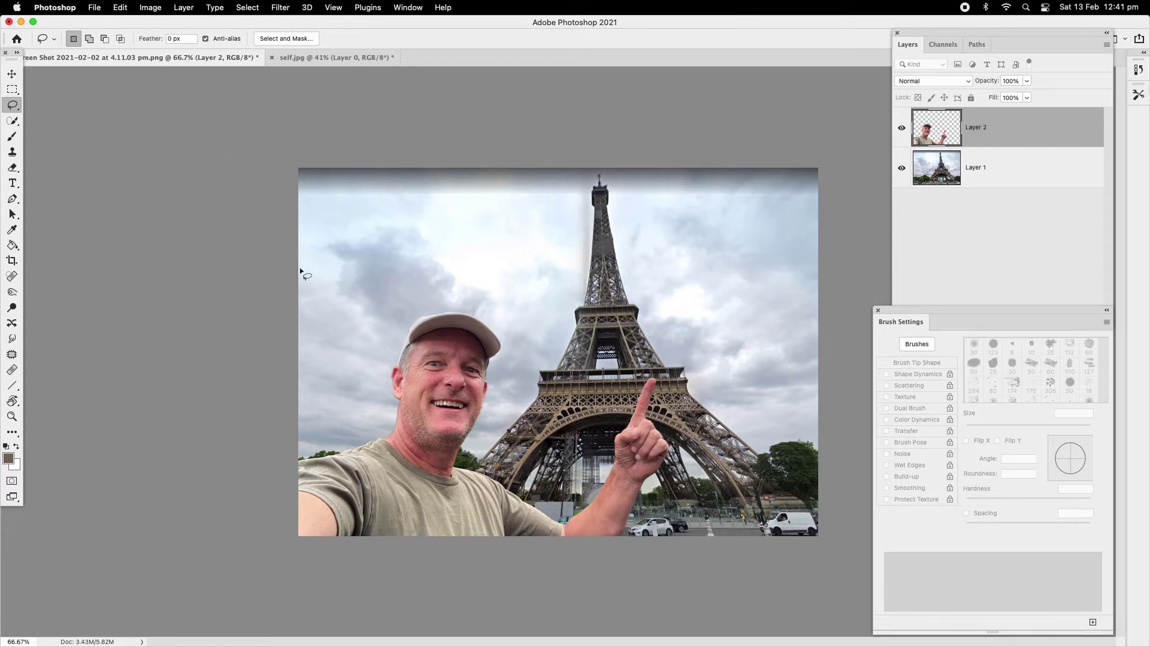
click(935, 130)
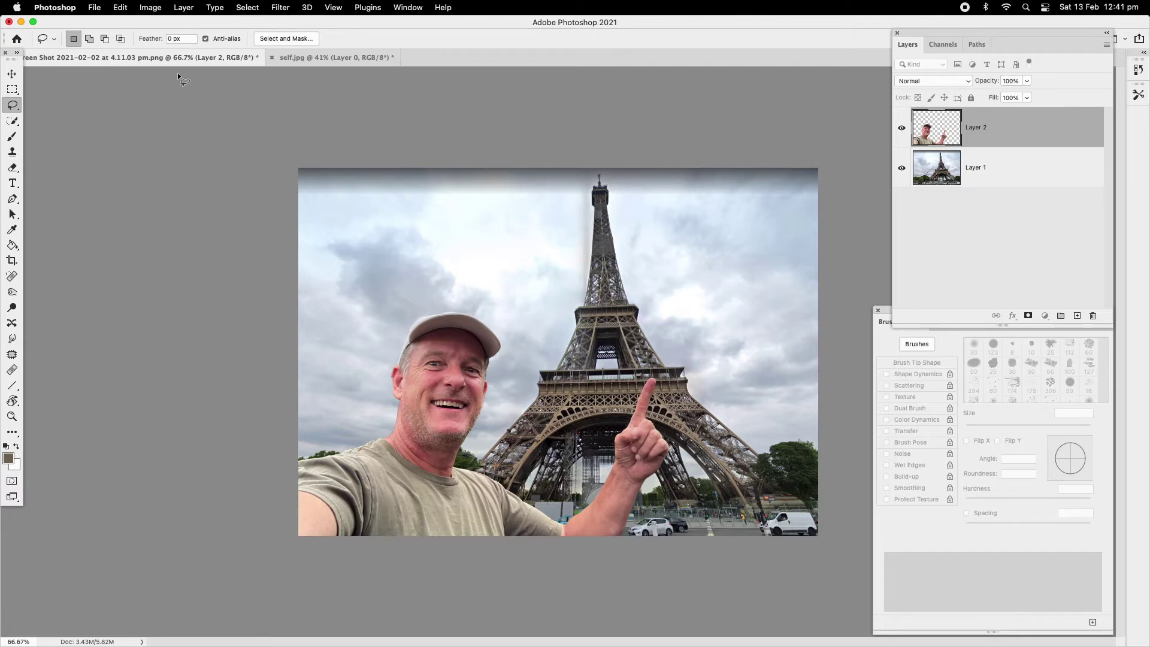
double_click(200, 26)
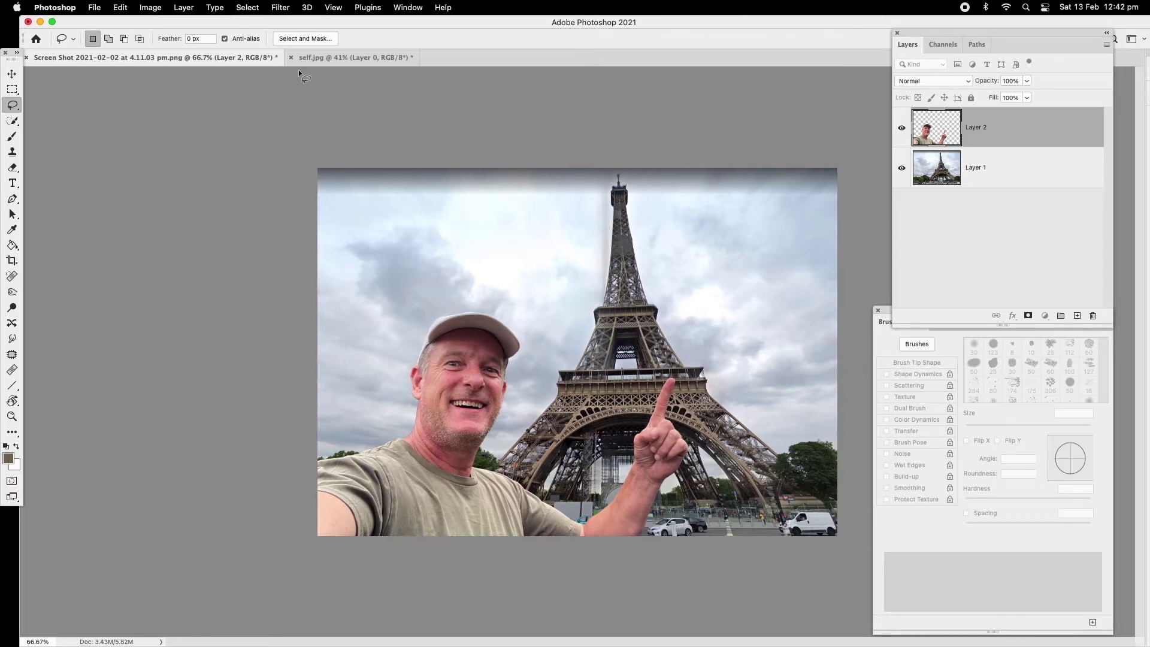
double_click(240, 23)
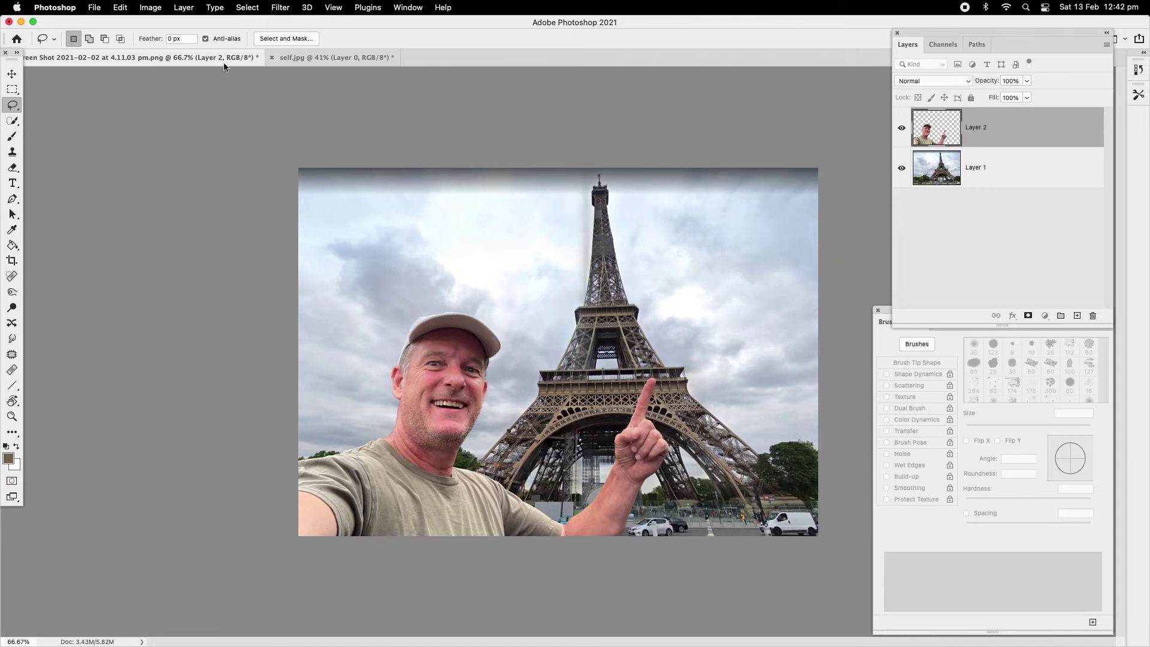
Apply Match Color to the man's layer with the Eiffel Tower screenshot's Layer 2 as source, Neutralize on and Fade about halfway.
click(151, 8)
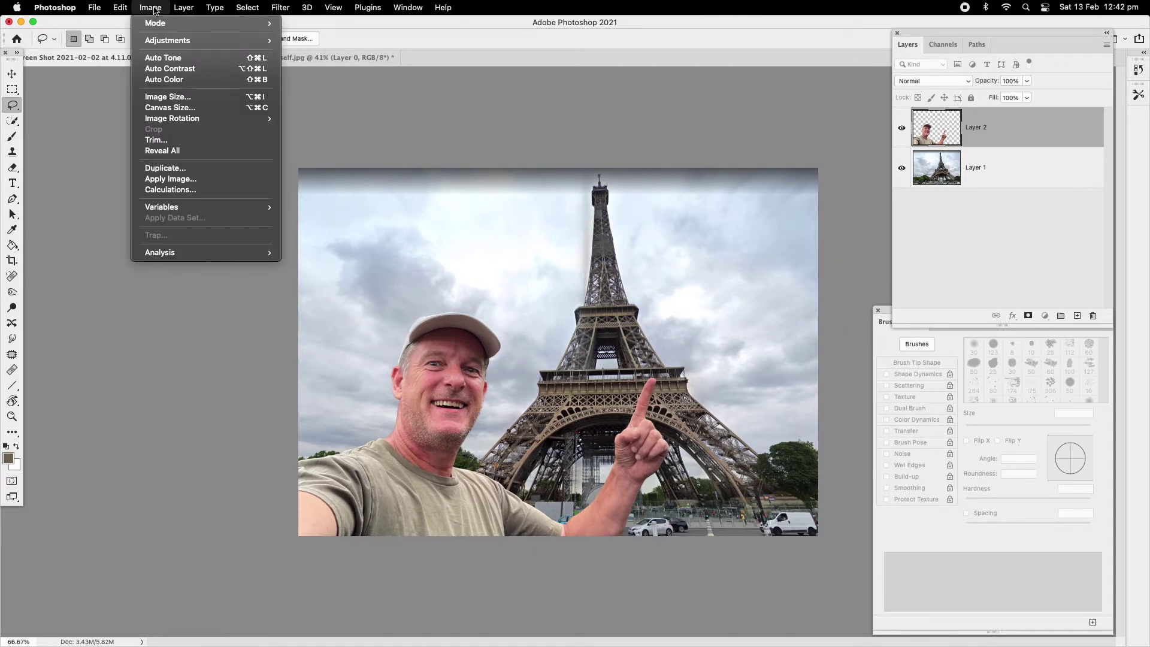
mouse_move(168, 40)
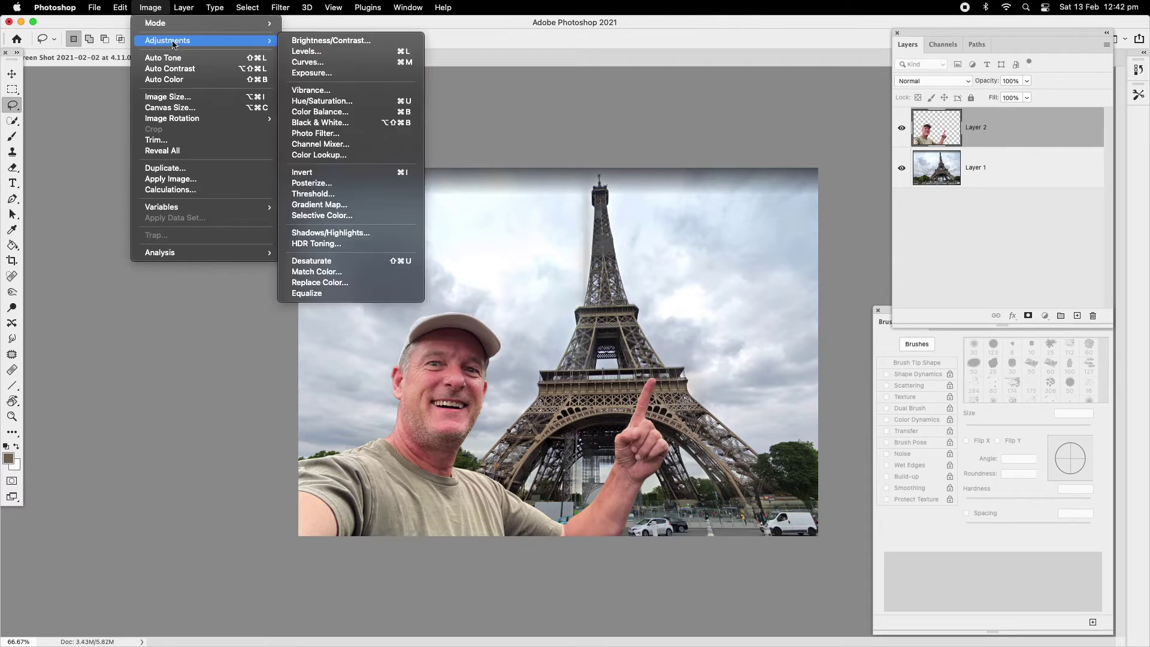
click(318, 272)
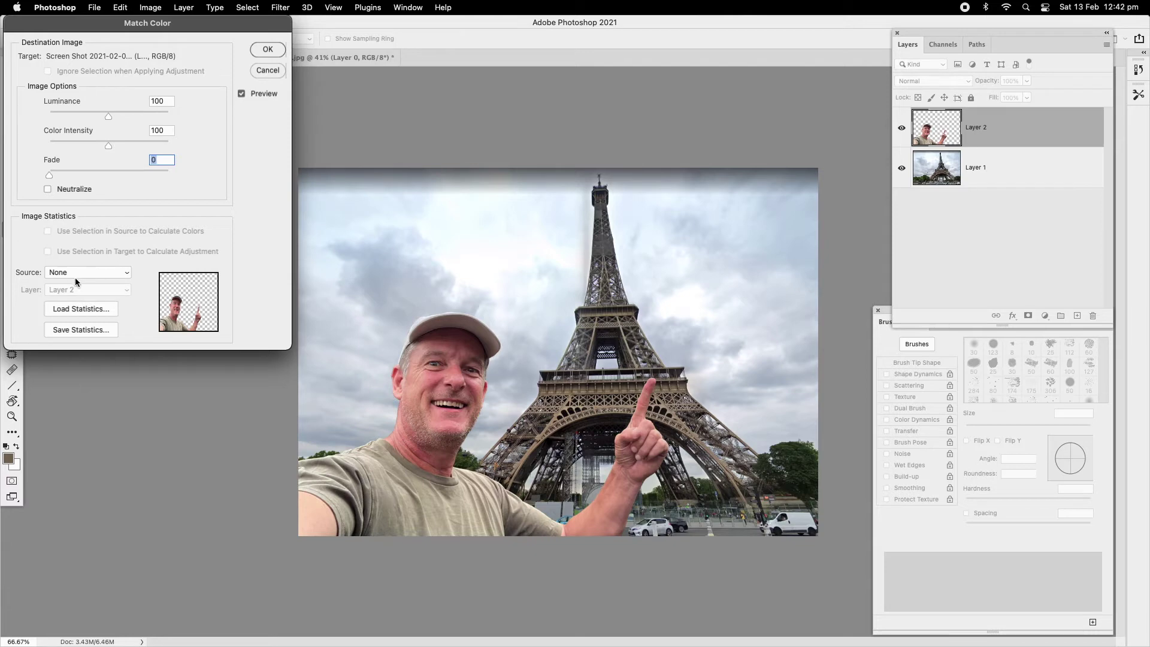
click(127, 273)
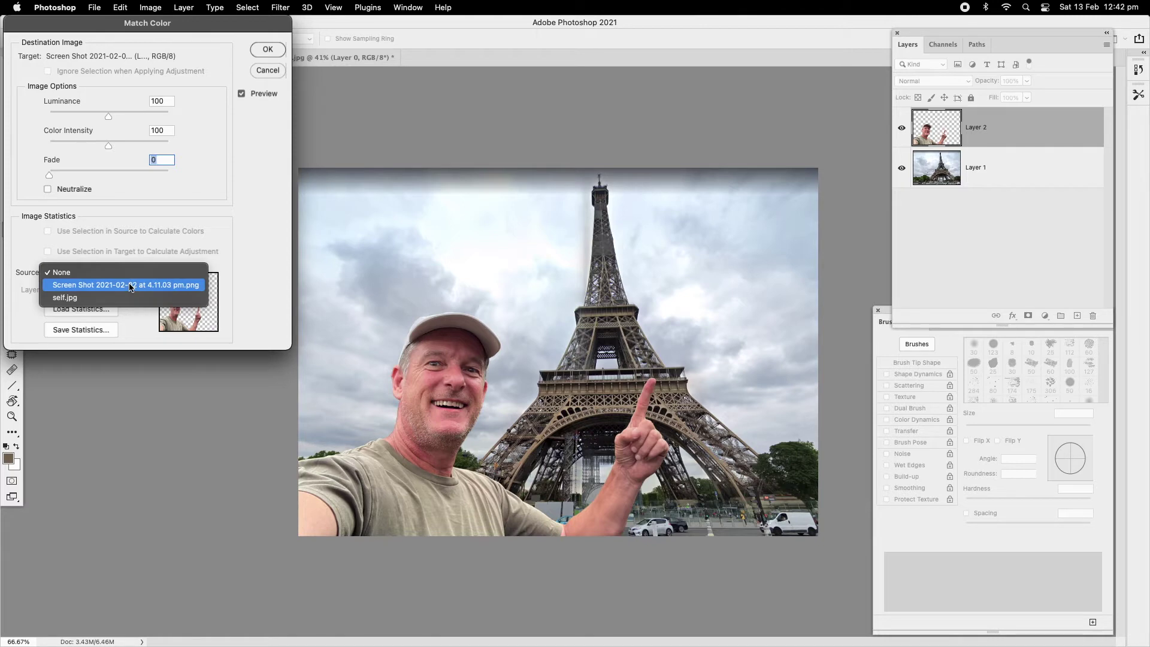
click(130, 286)
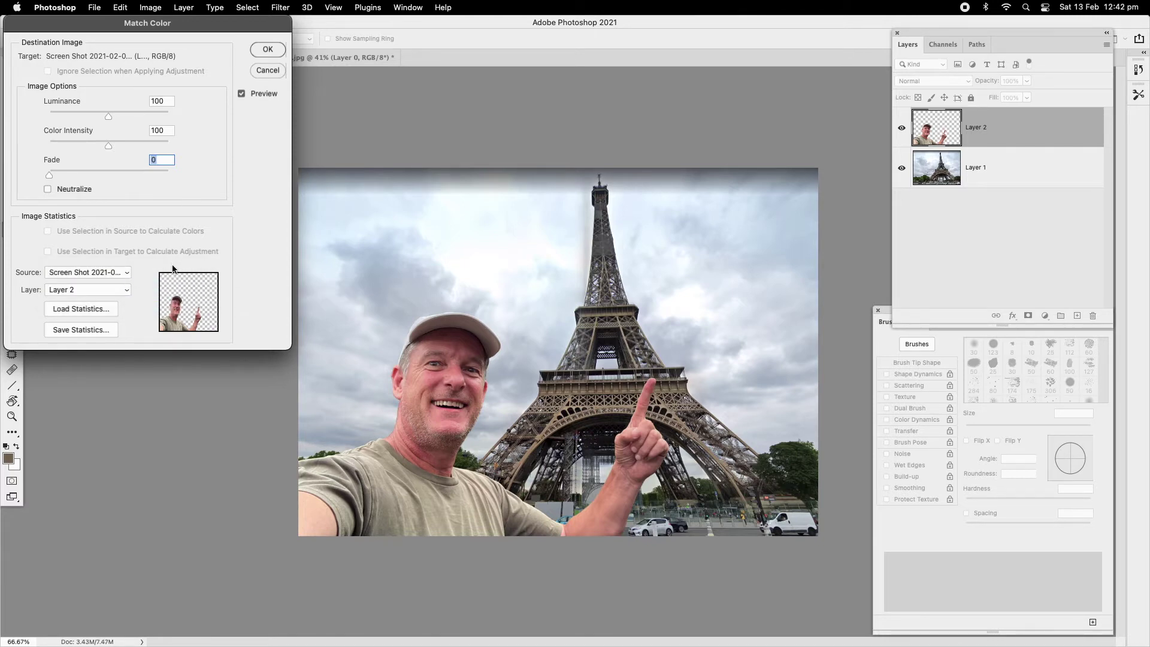
drag(51, 174, 122, 179)
drag(167, 175, 64, 174)
click(47, 188)
drag(65, 174, 111, 176)
click(268, 50)
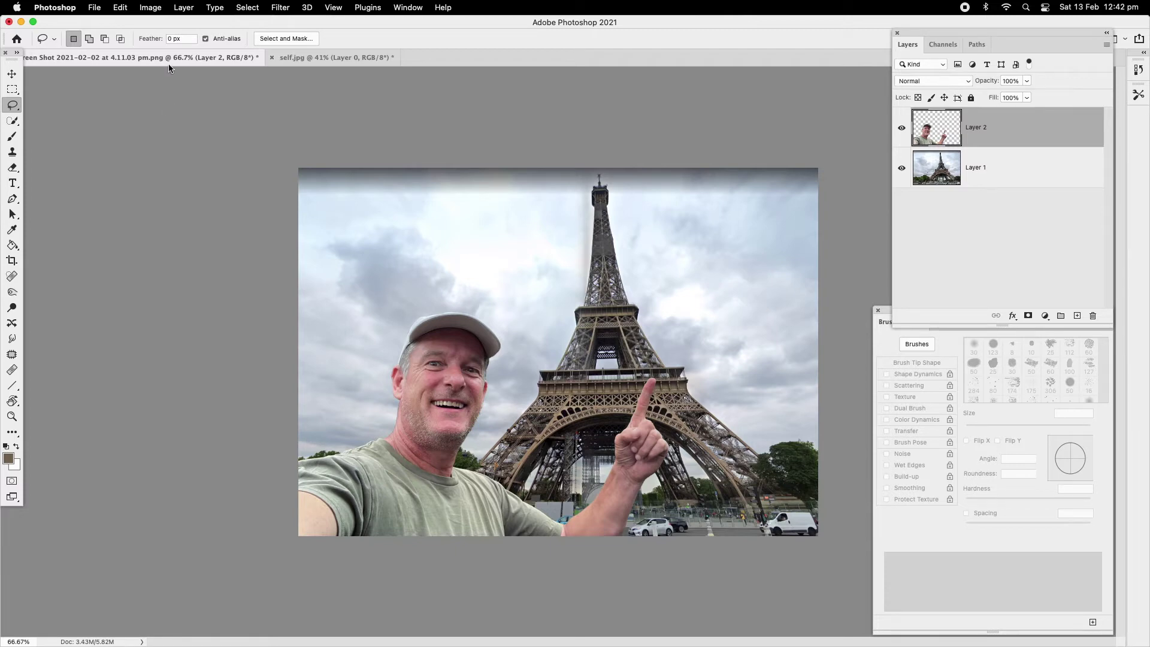
Reduce the saturation of the man's layer to -20 with Hue/Saturation.
click(155, 9)
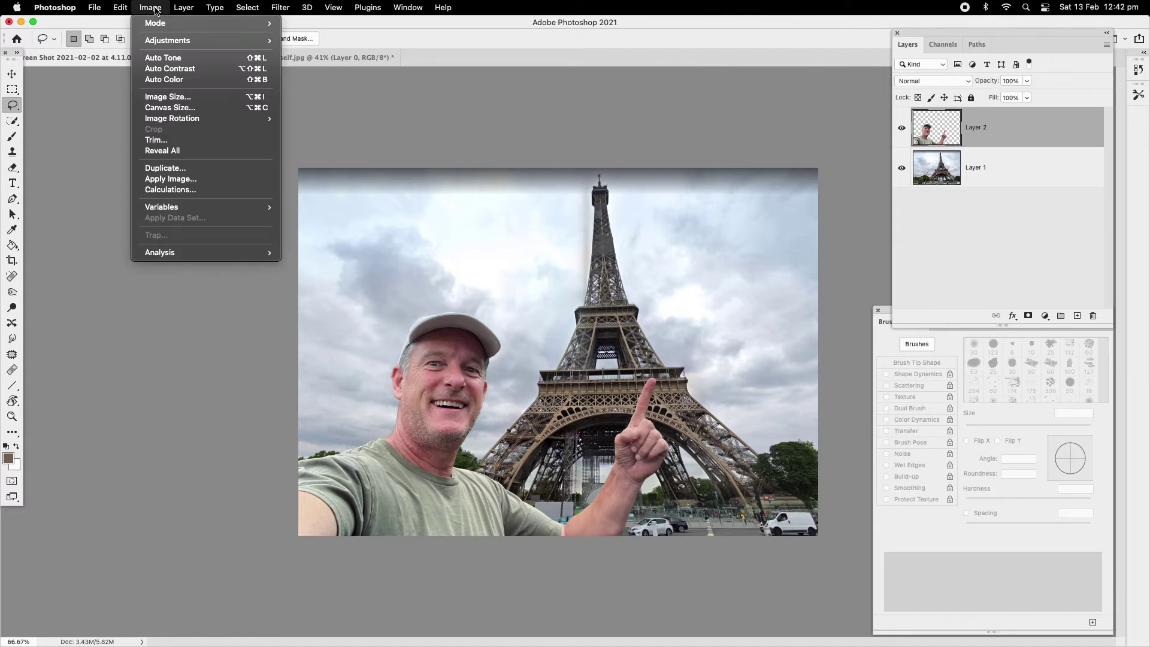
mouse_move(168, 40)
click(362, 100)
drag(927, 132, 916, 132)
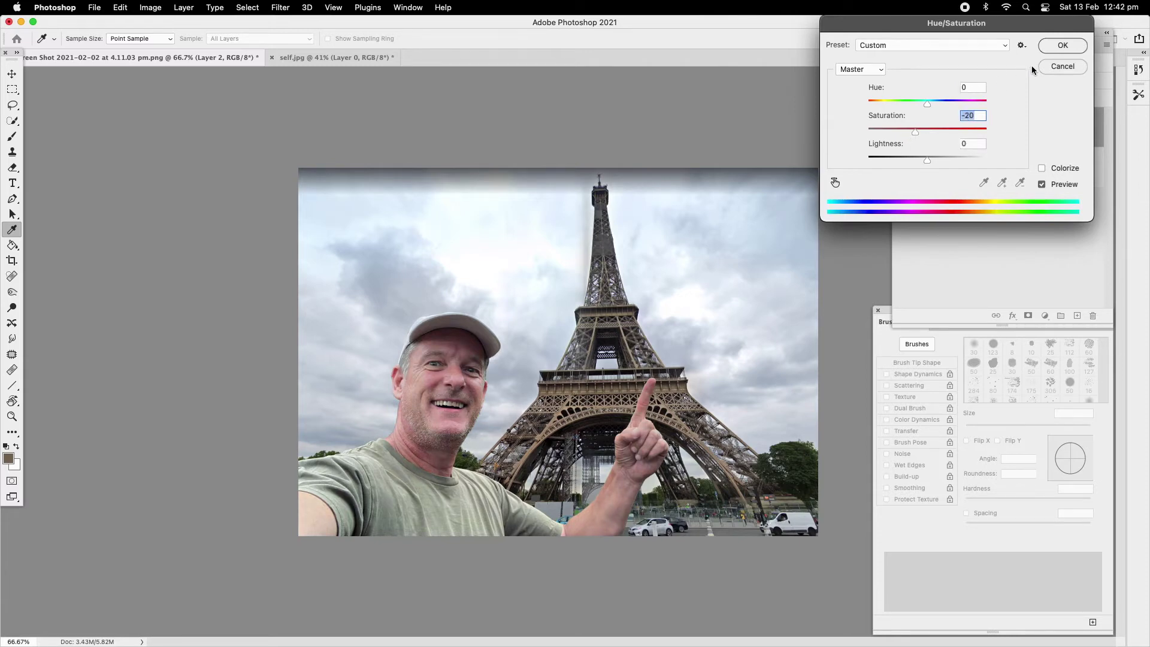
click(1052, 46)
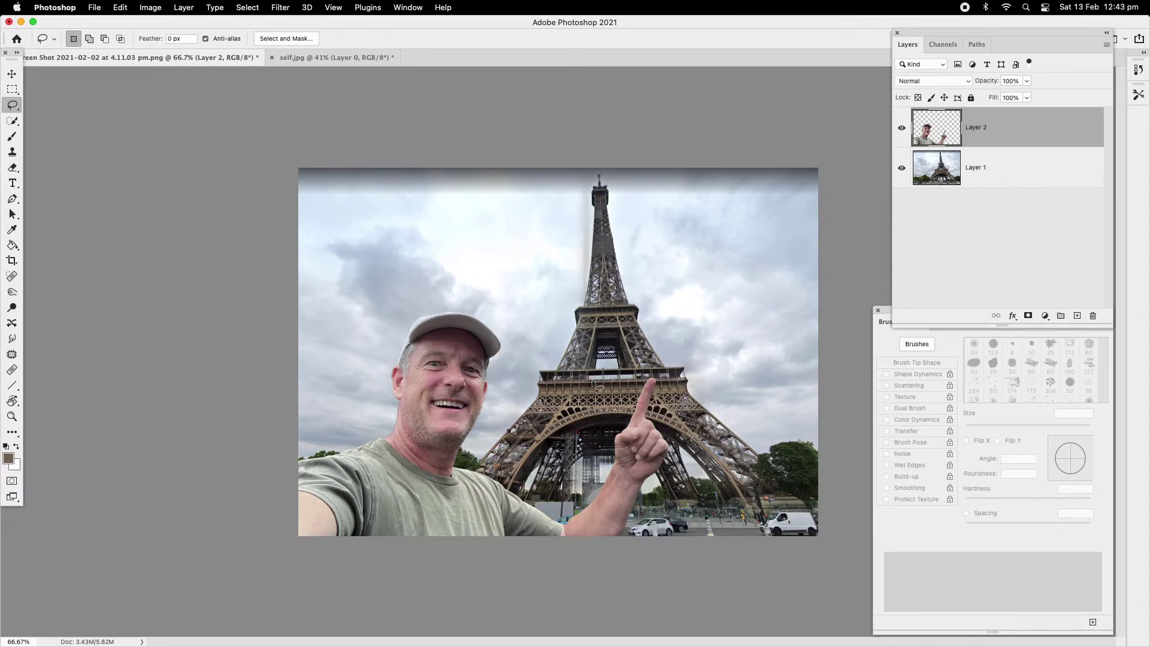
Darken the man's layer with an Exposure adjustment, setting Gamma Correction to 0.76.
click(154, 8)
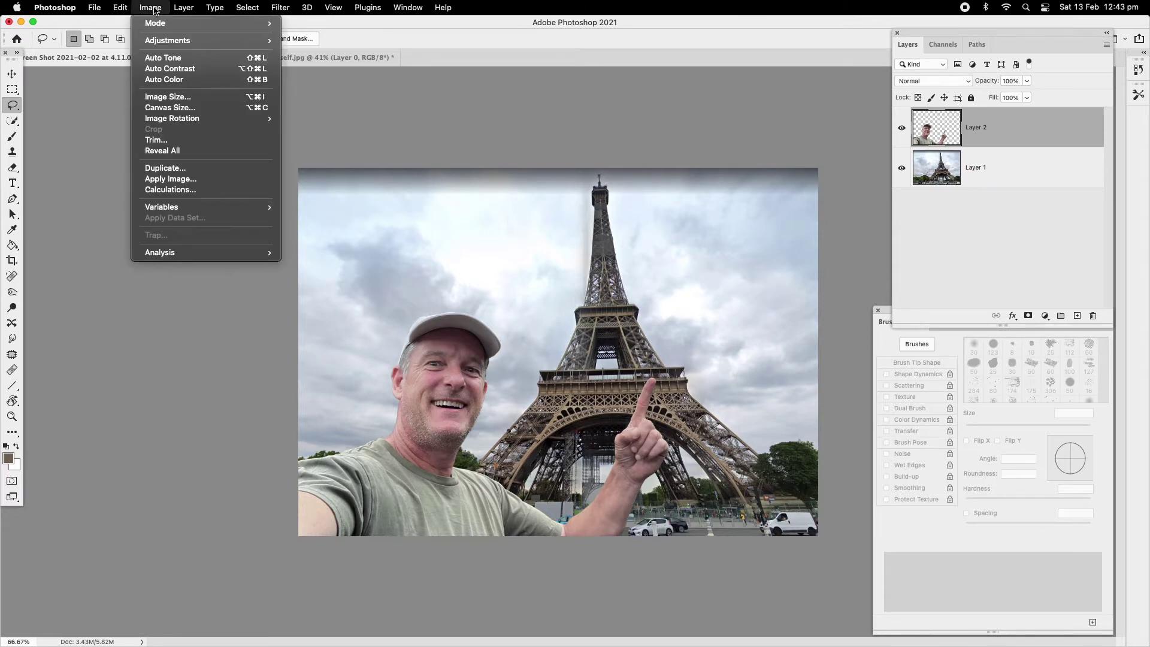
mouse_move(173, 42)
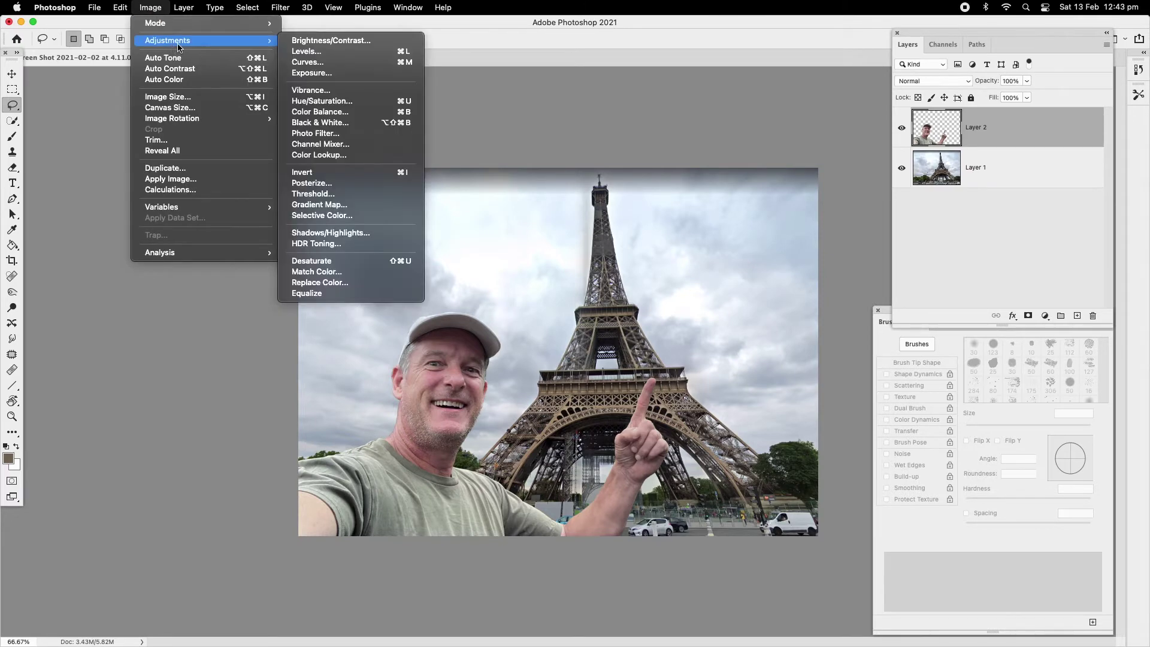
click(359, 74)
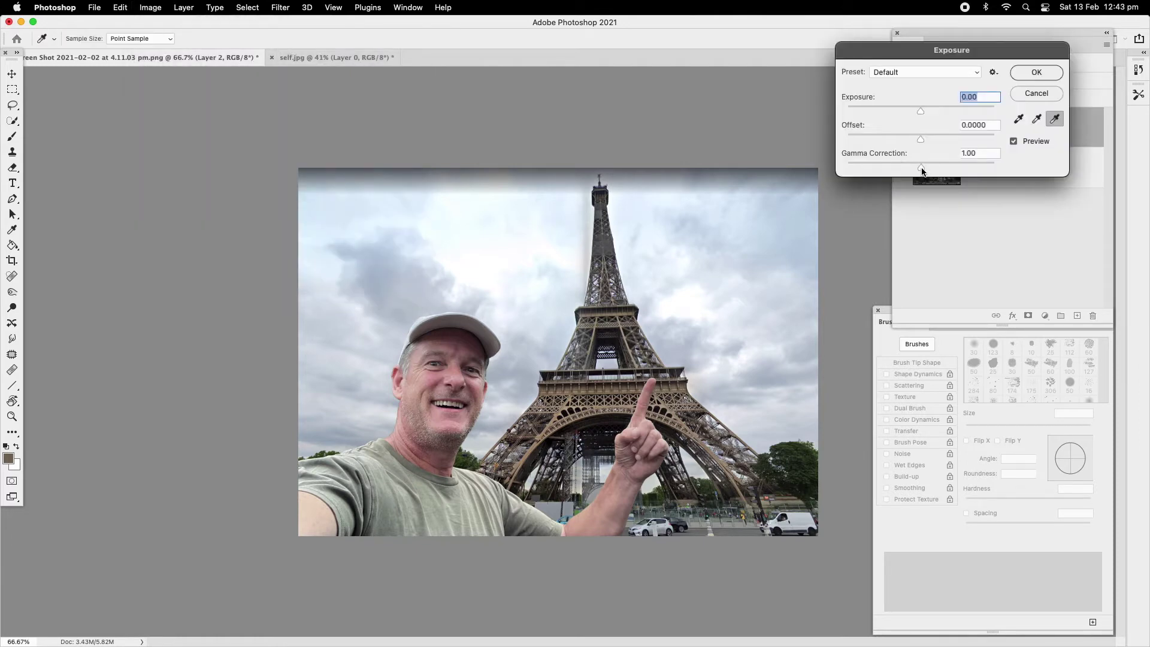
drag(921, 168, 934, 170)
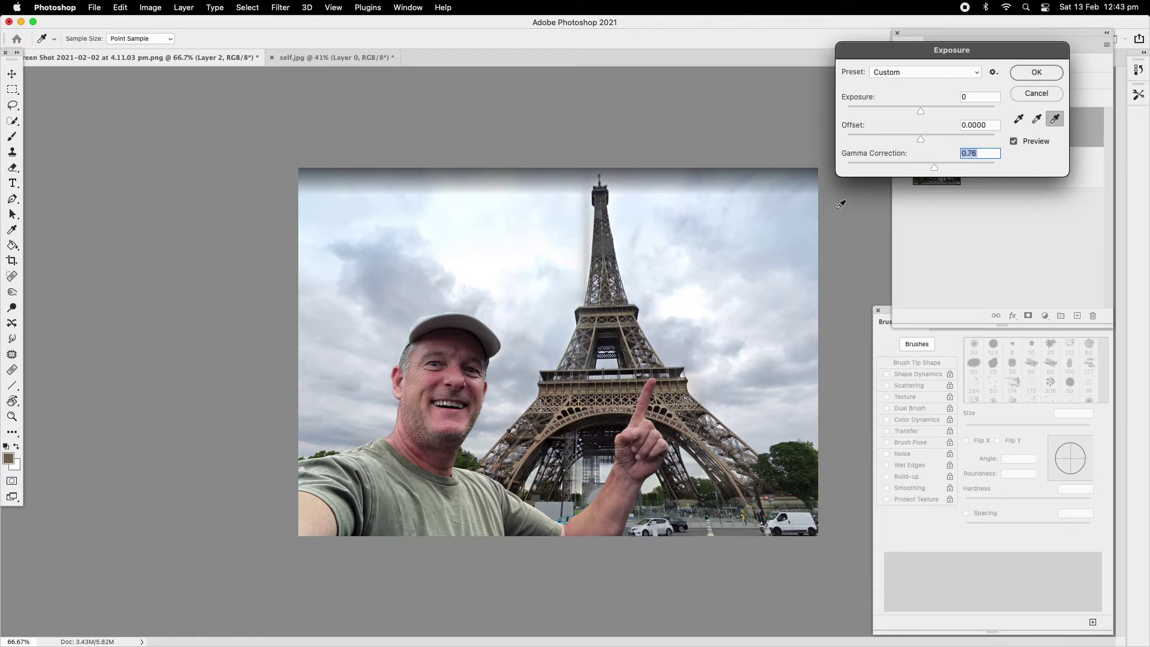
click(1016, 76)
key(l)
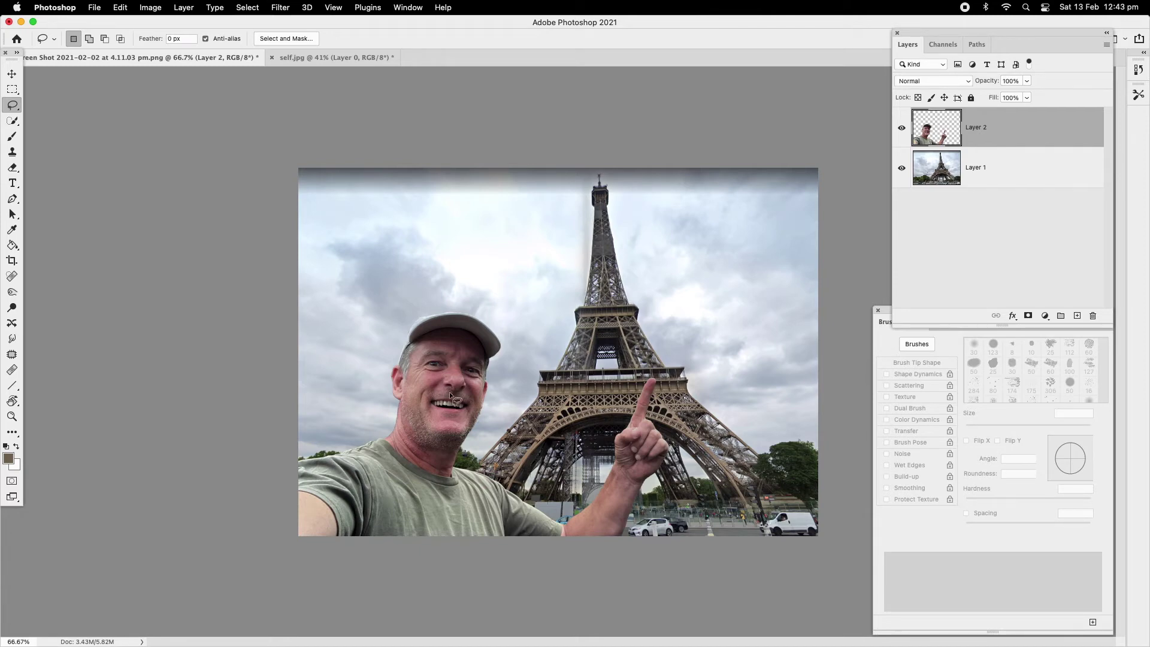
Shift the man's layer midtones with Color Balance, setting Cyan-Red to -8 and Yellow-Blue to -12.
click(152, 7)
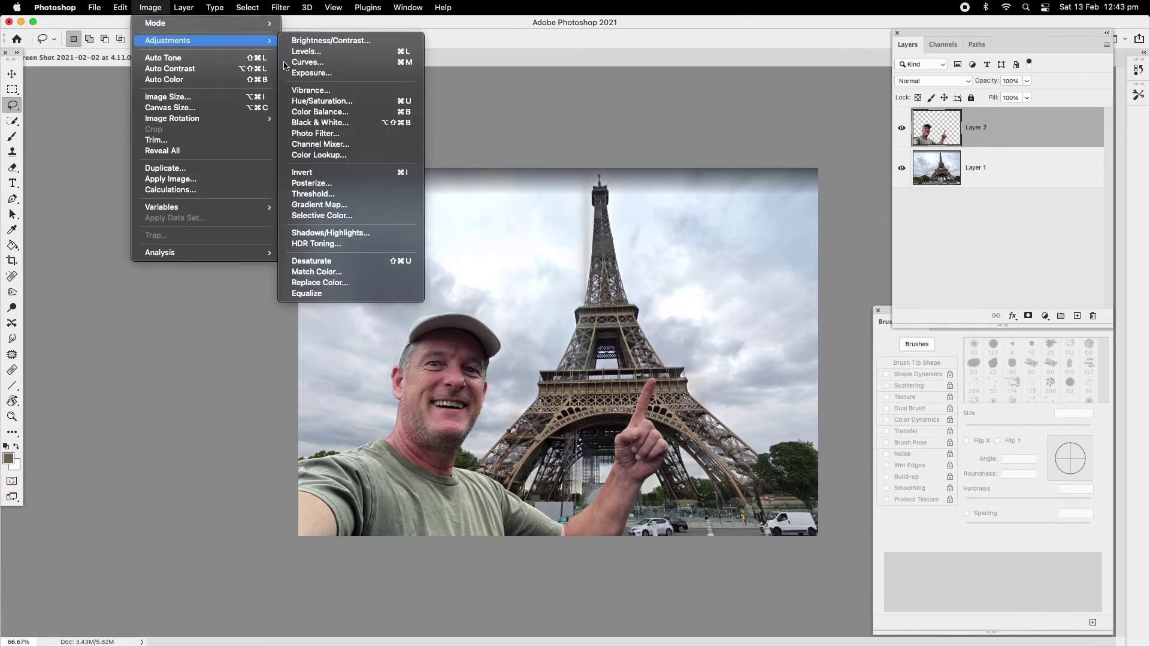
click(359, 110)
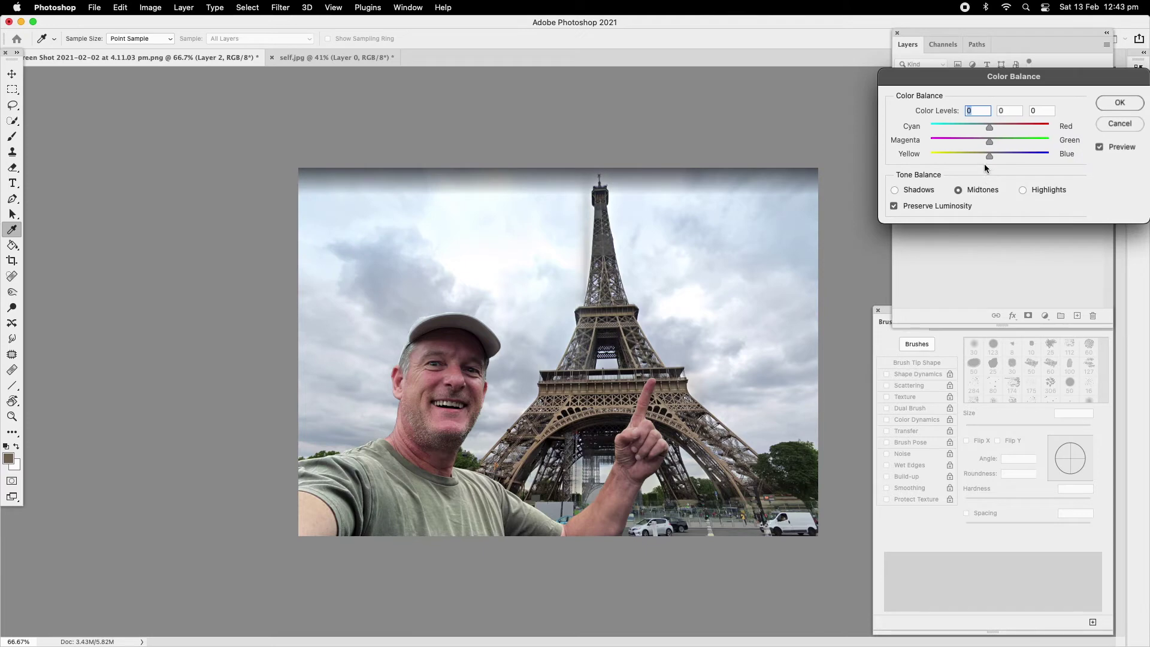
drag(986, 155, 985, 156)
click(982, 156)
drag(989, 128, 985, 129)
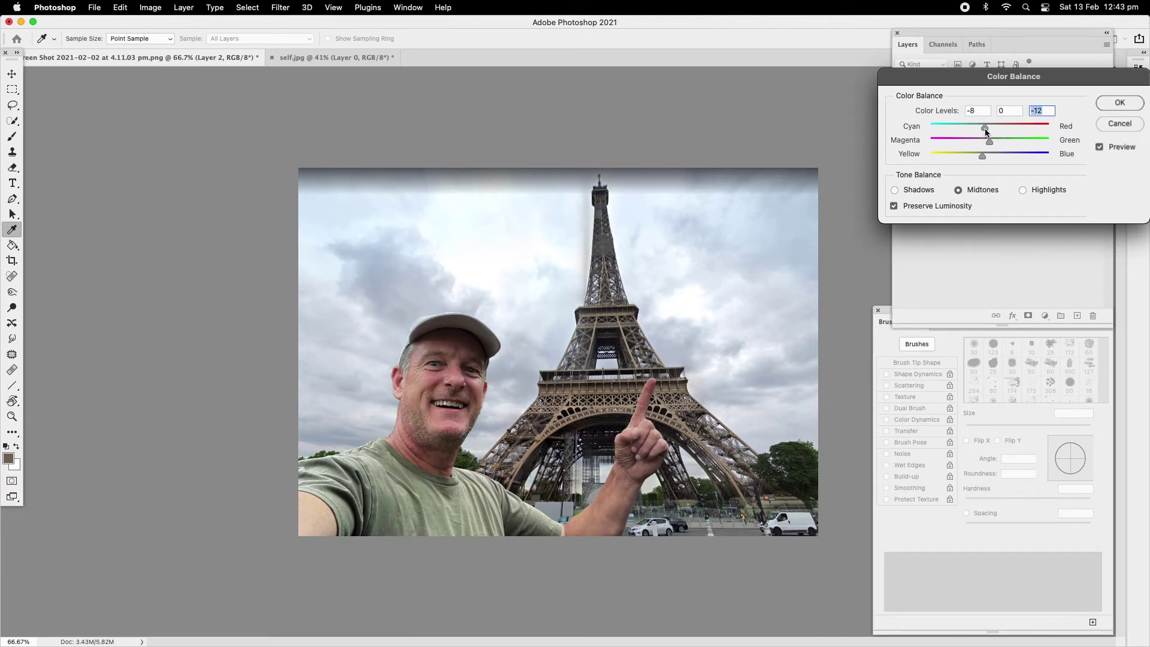
click(1119, 103)
key(l)
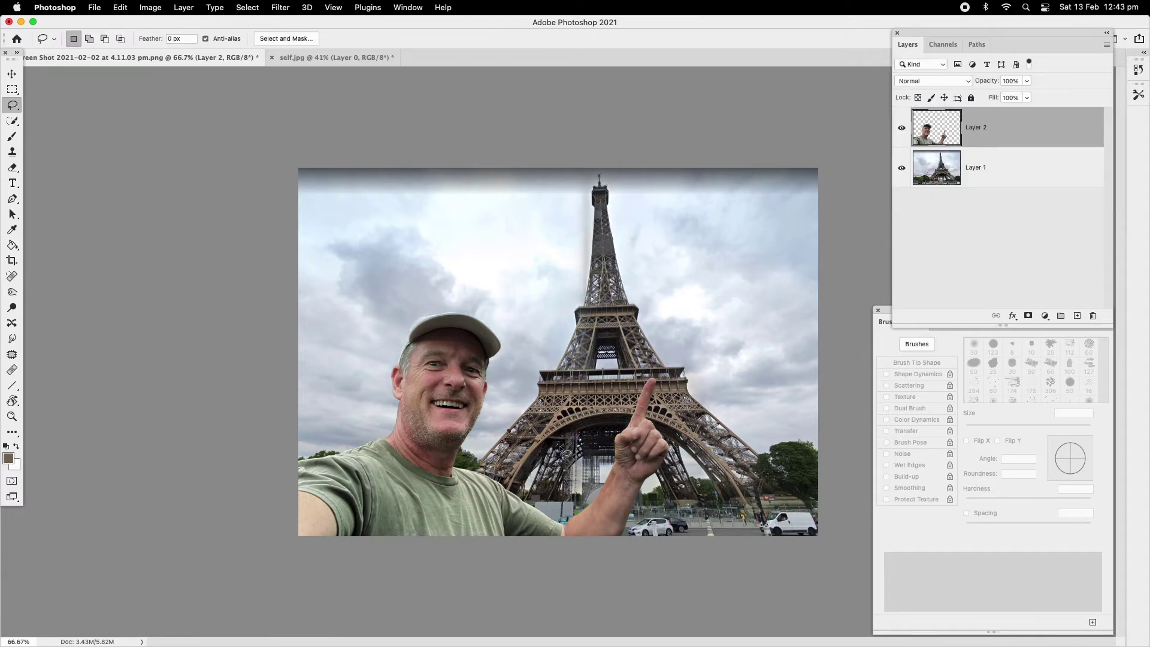
Darken the man's layer slightly with an Exposure adjustment, setting Gamma Correction to 0.93.
click(150, 7)
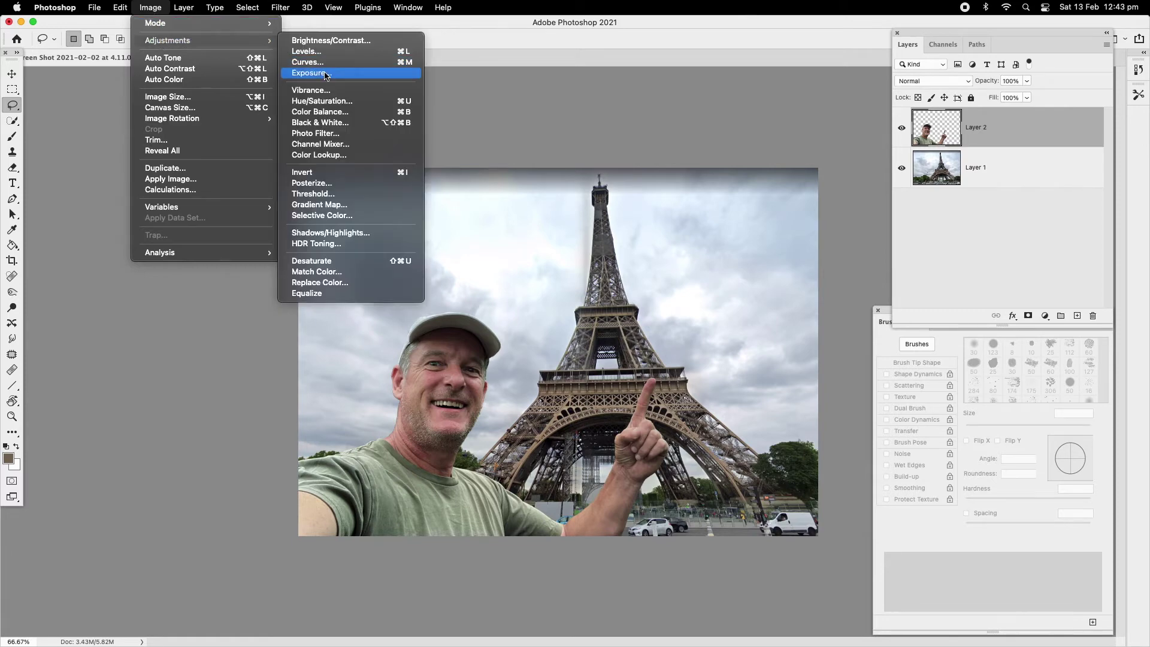
click(323, 73)
drag(923, 169, 926, 170)
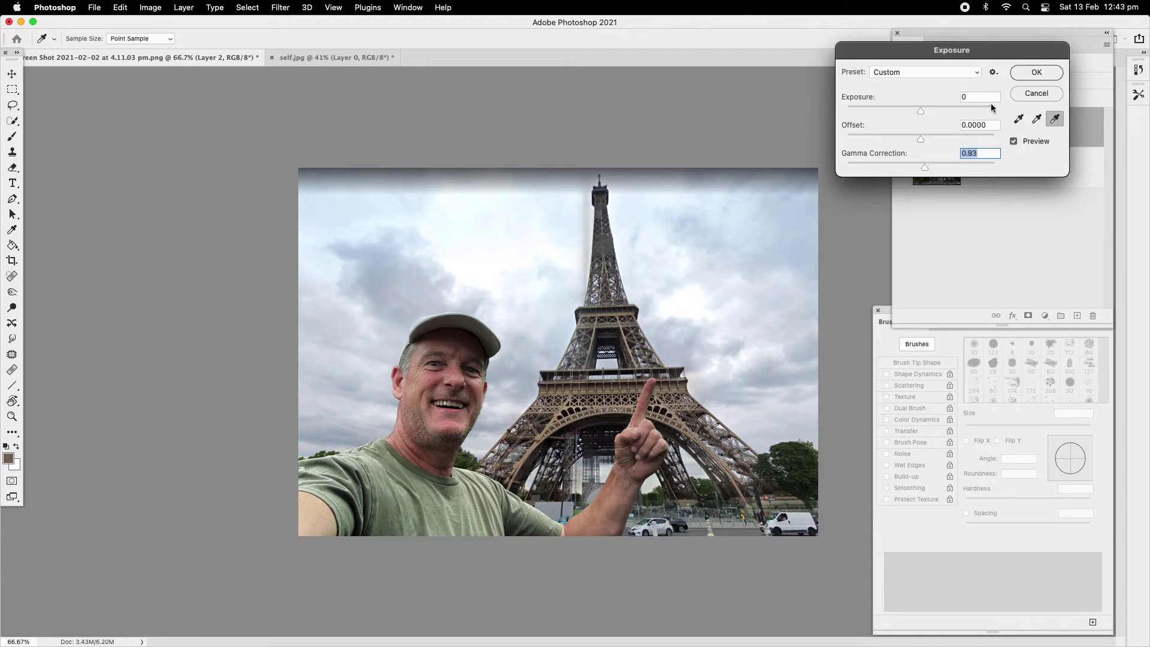
click(1032, 73)
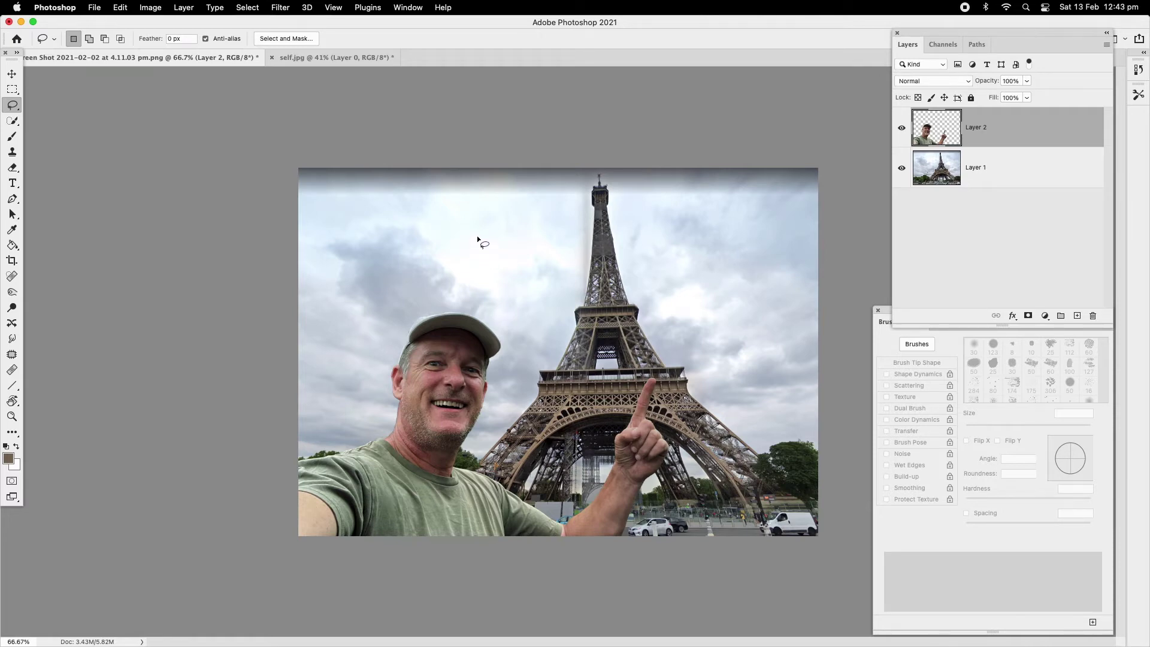
Examine the man's pointing hand and face up close to compare their sharpness with the Eiffel Tower background.
click(12, 418)
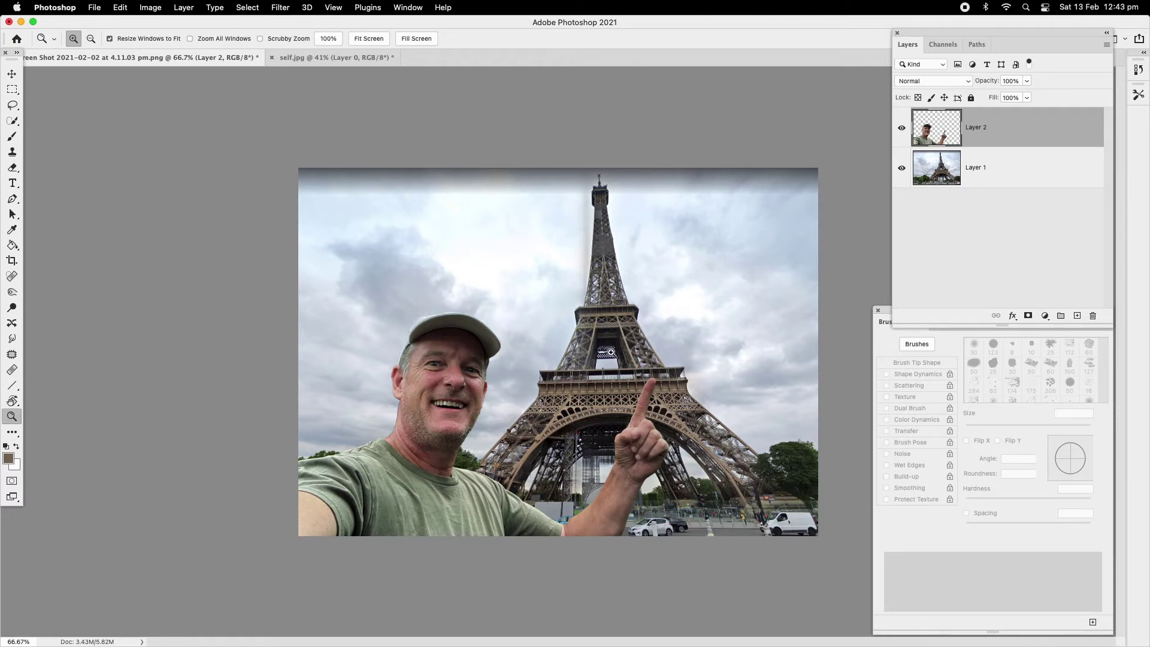
click(606, 354)
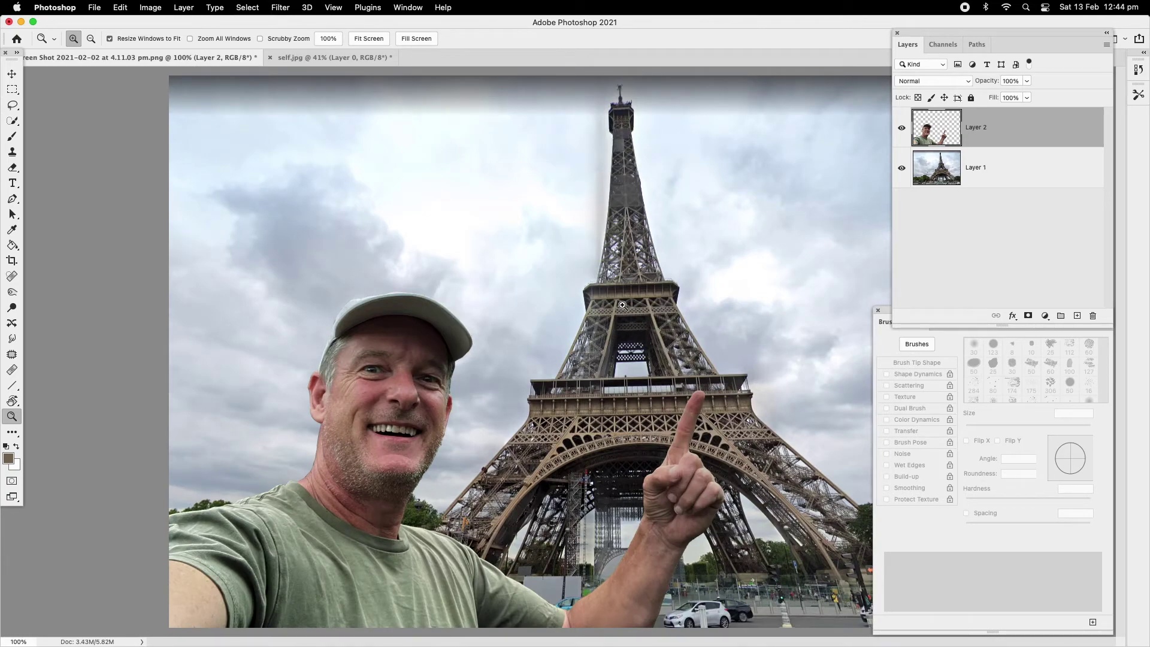
click(765, 447)
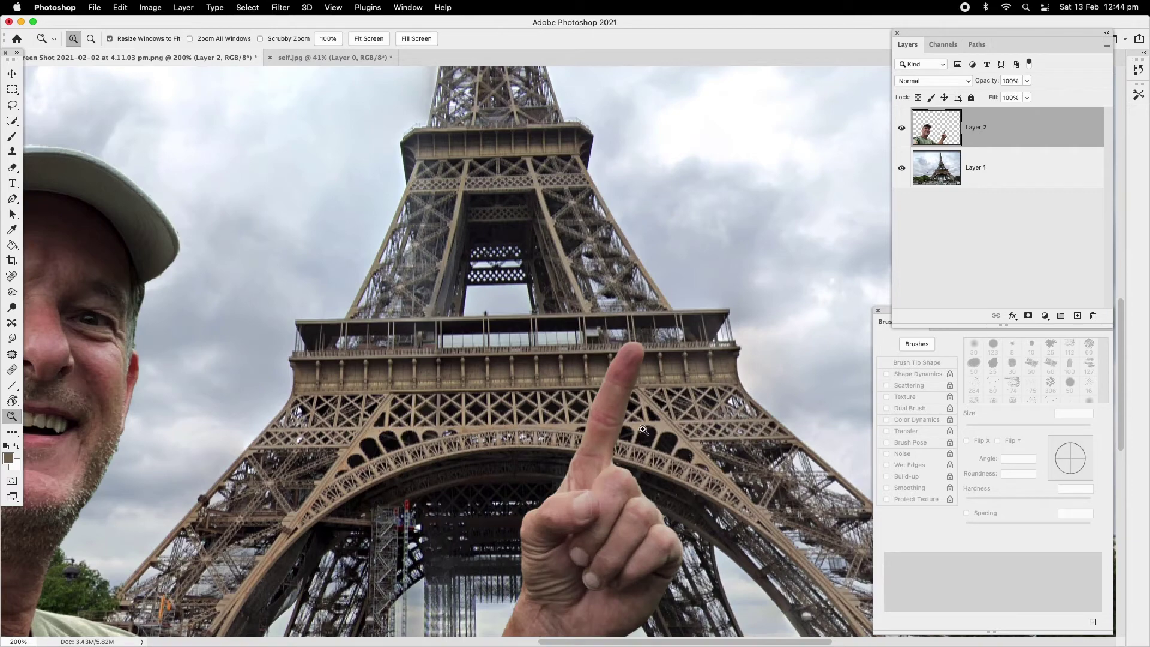
right_click(490, 221)
click(506, 228)
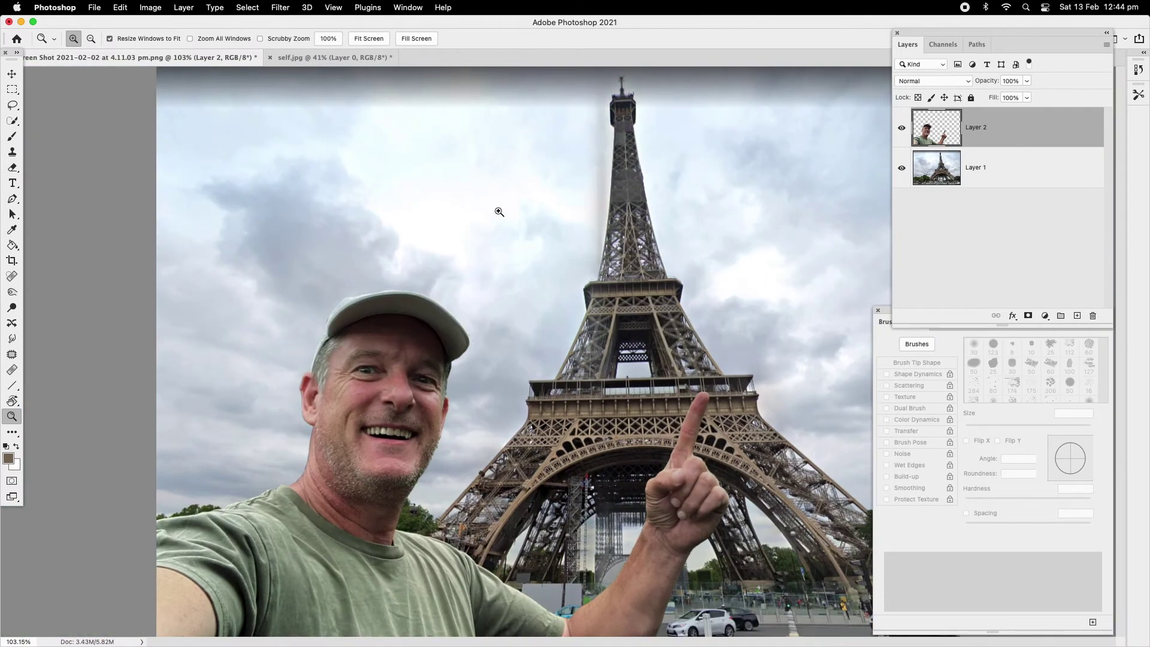
alt+click(414, 387)
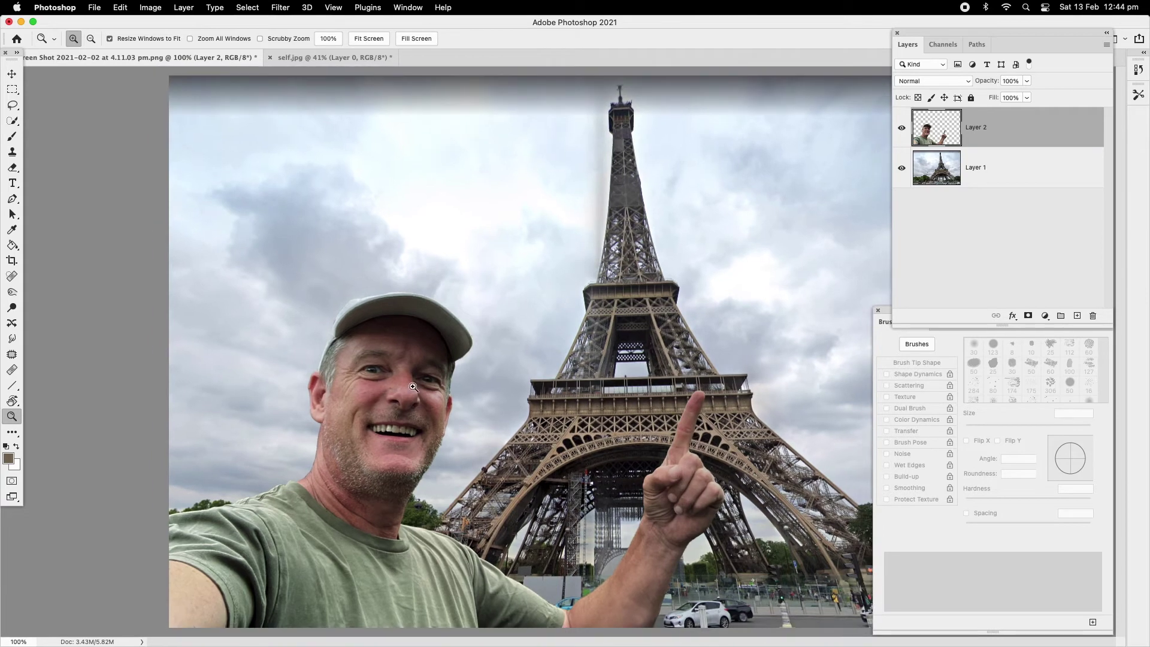
alt+click(681, 340)
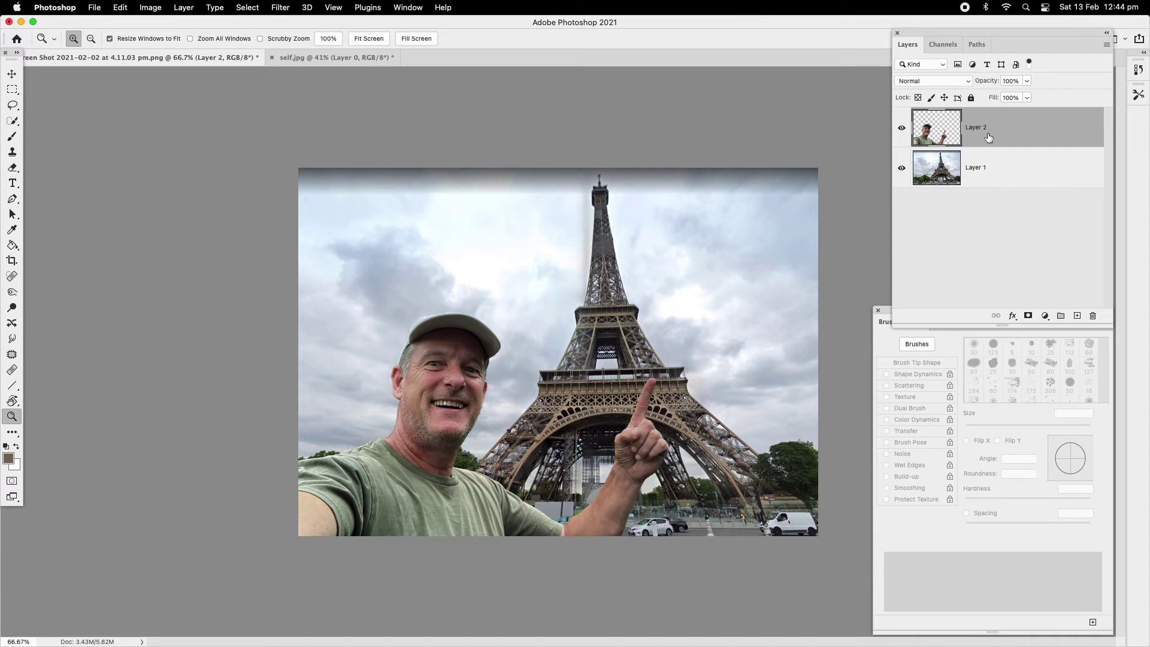
Apply the basic Blur filter once to the man's layer.
click(281, 7)
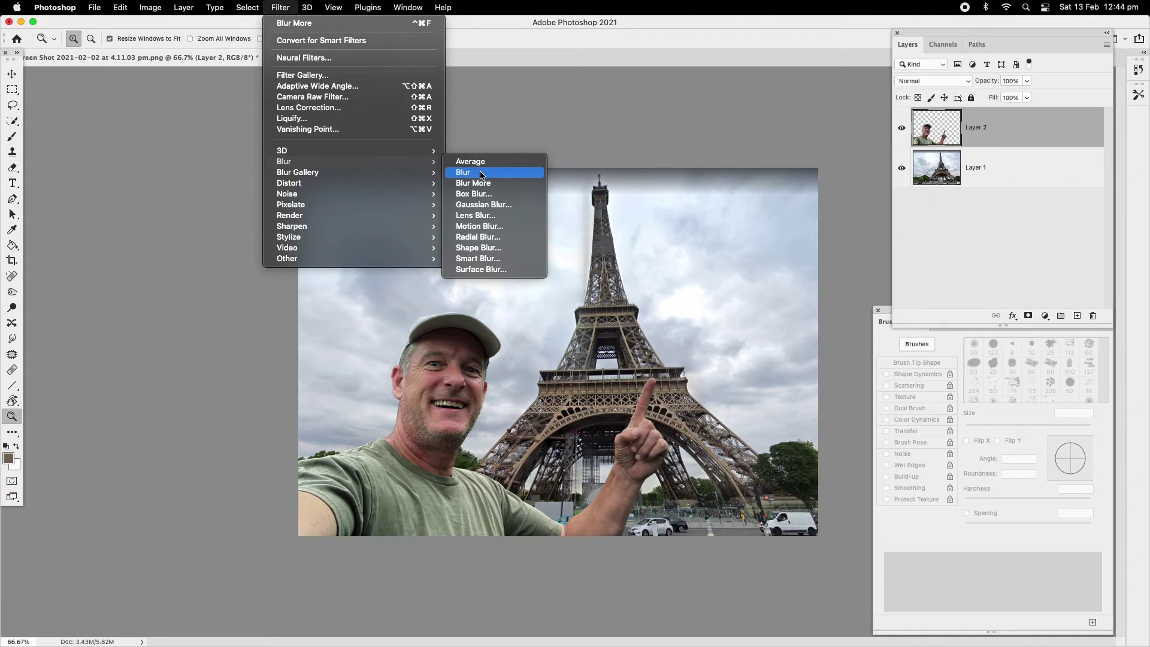
click(477, 175)
click(489, 348)
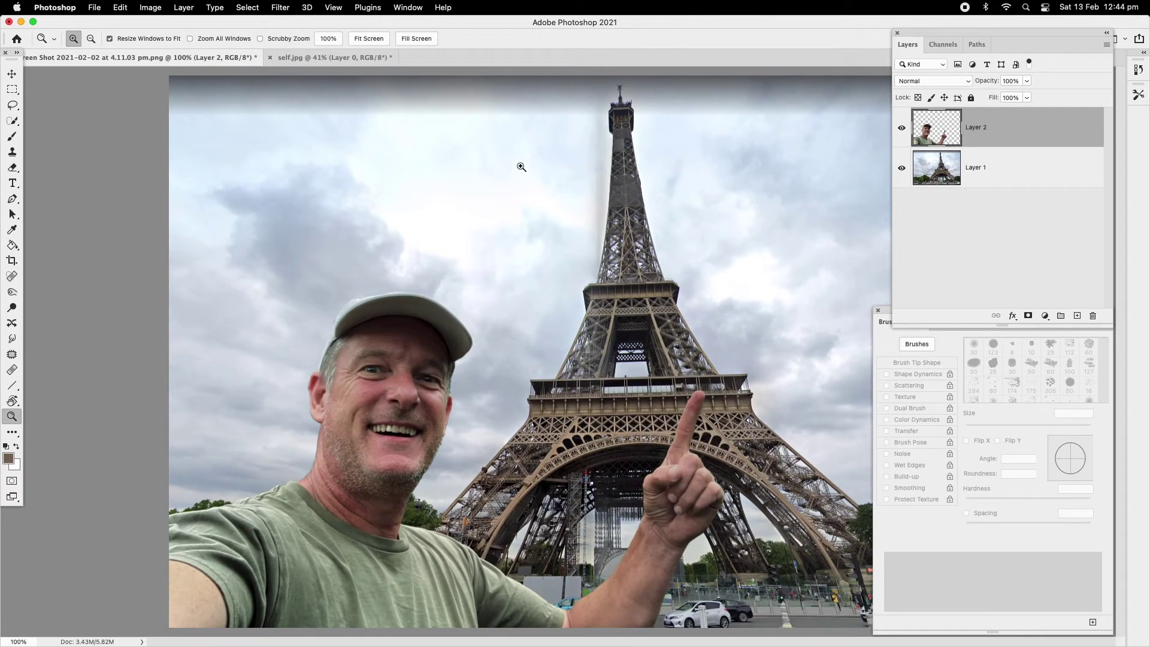
Flatten the composite of the man and the Eiffel Tower into a single background layer.
click(184, 7)
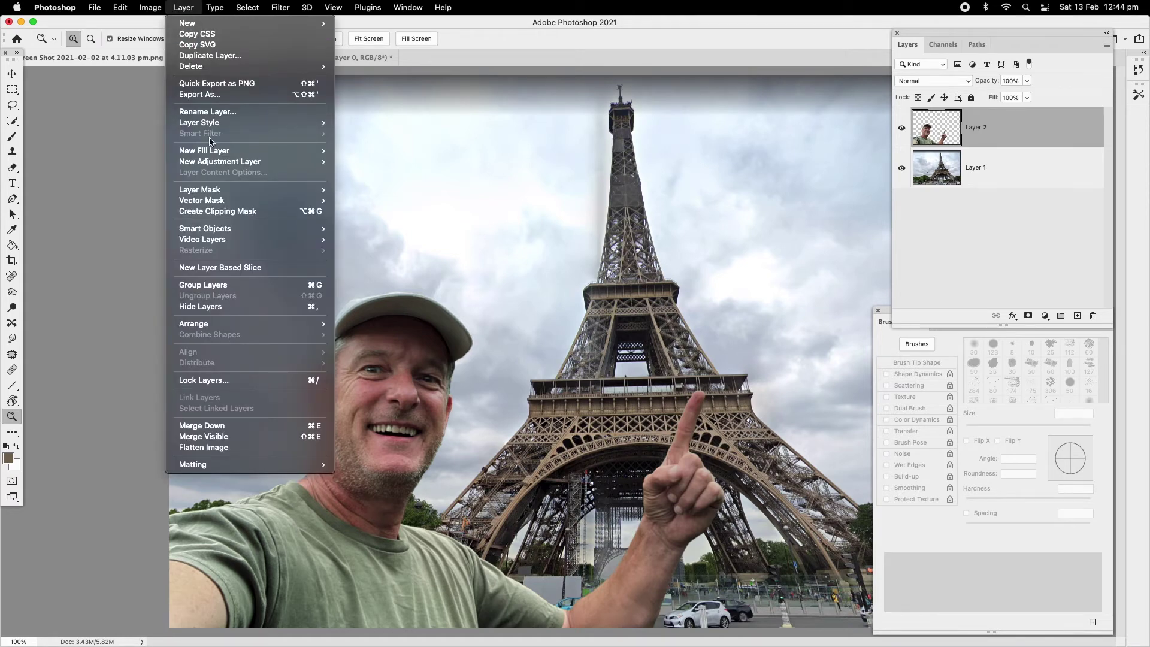
click(242, 449)
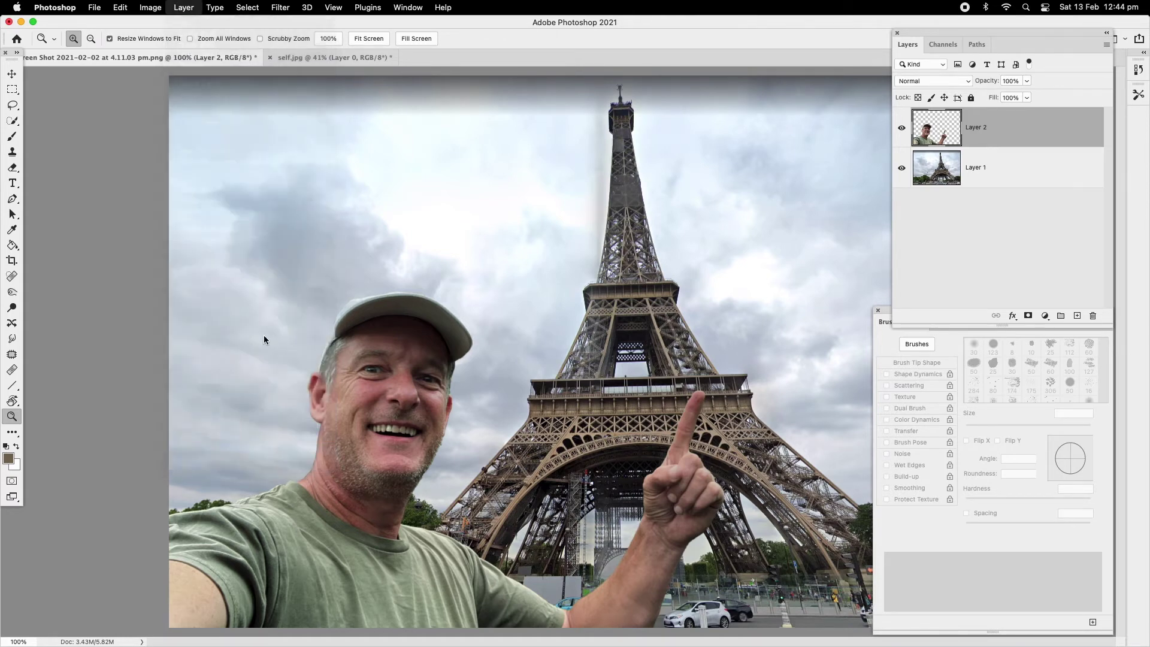
right_click(620, 161)
click(633, 172)
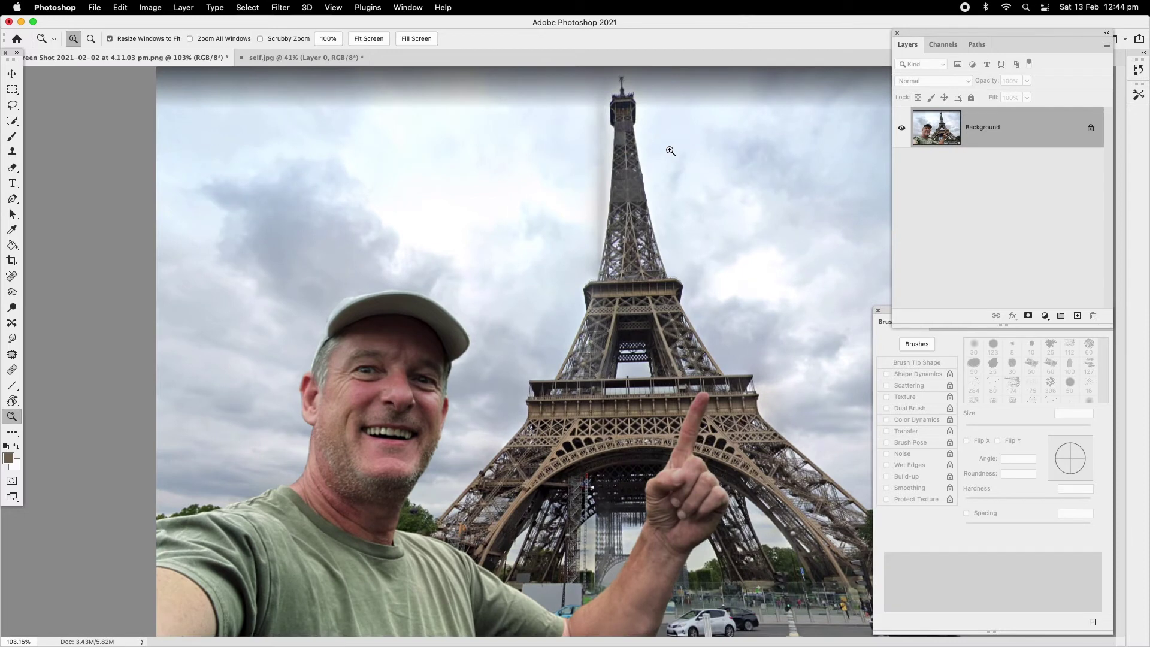
key(alt)
alt+click(751, 294)
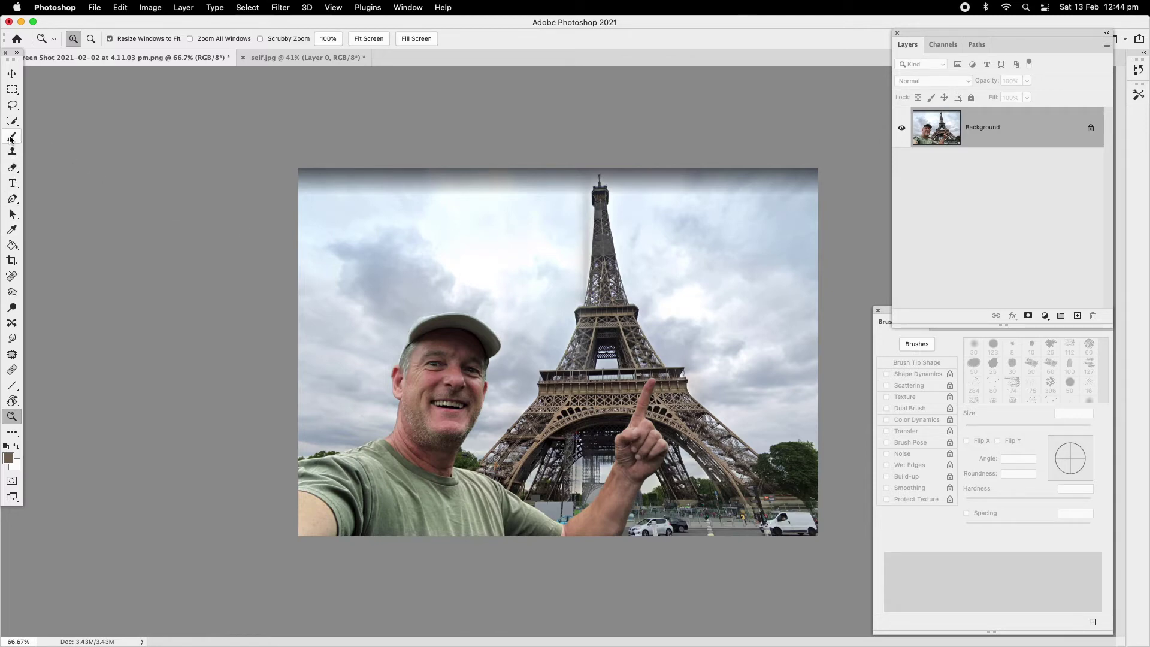
Sample a brown from the Eiffel Tower's ironwork and add a Solid Color fill layer in #6f5f4f above the picture.
click(12, 231)
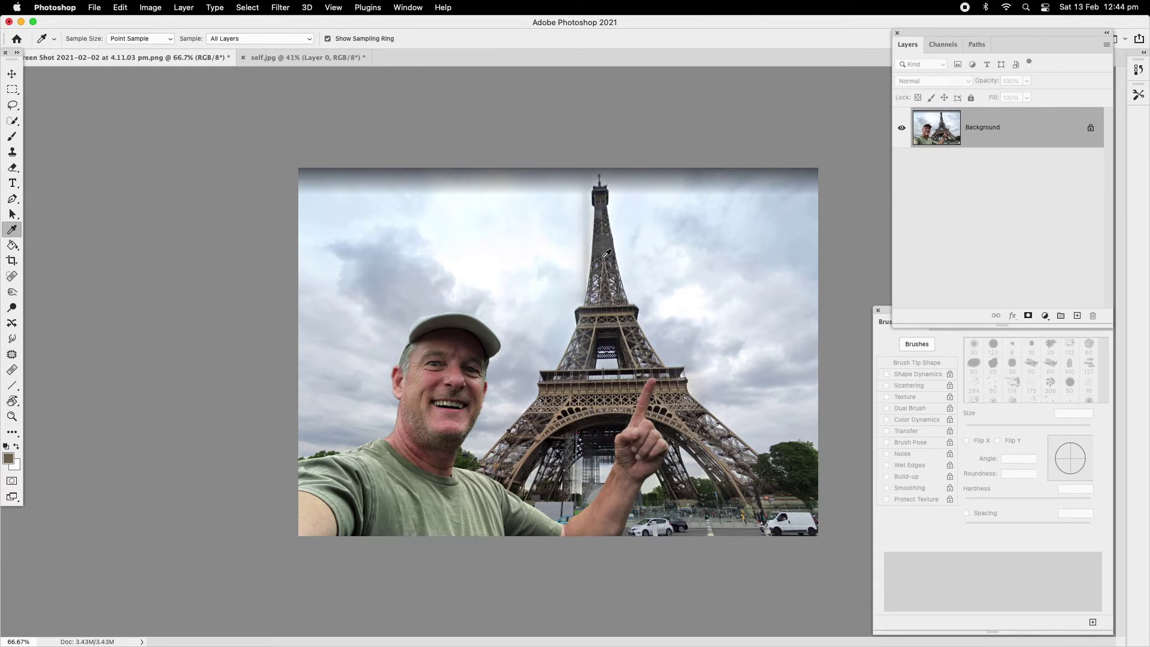
click(621, 384)
drag(621, 383, 618, 389)
click(1045, 317)
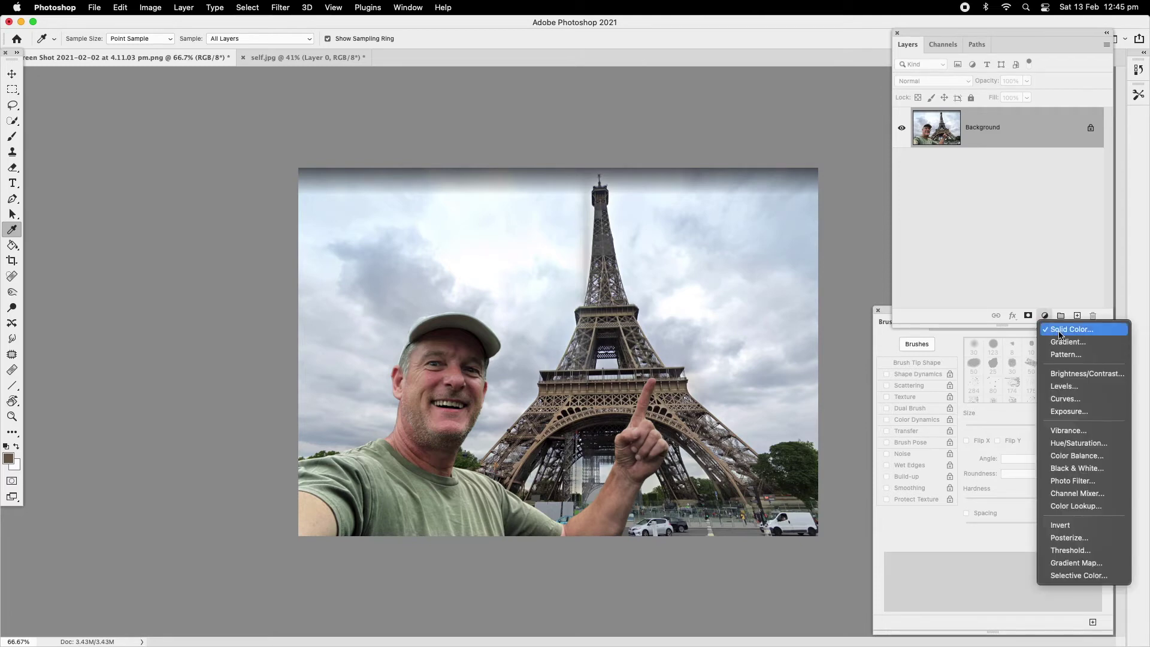
key(Return)
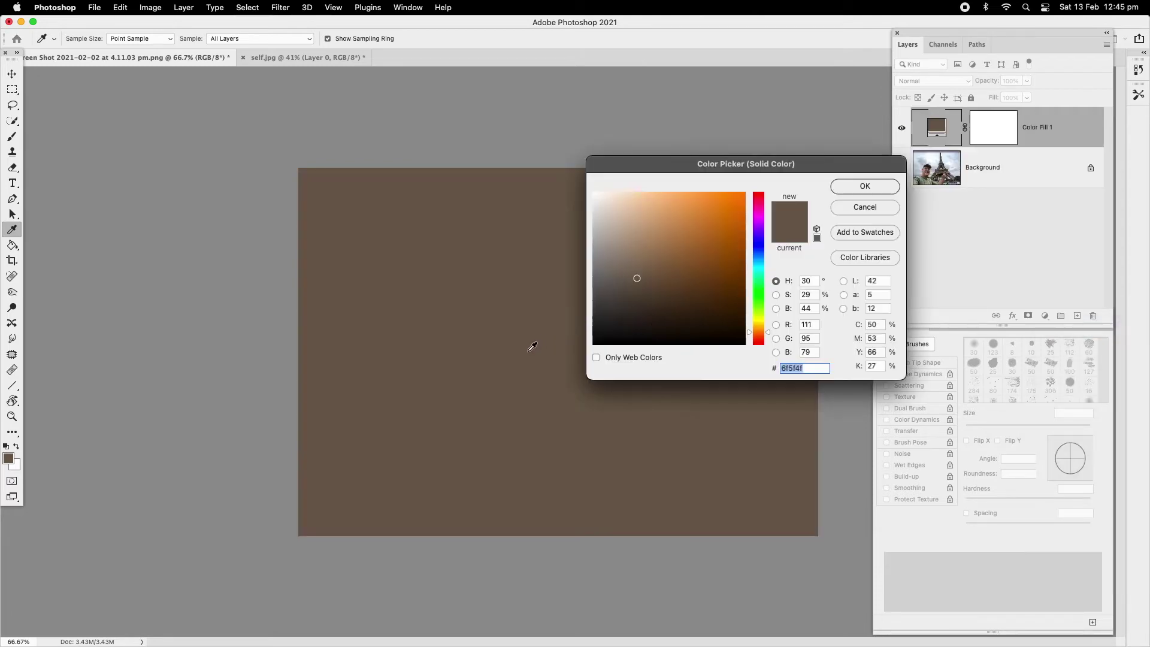
click(866, 188)
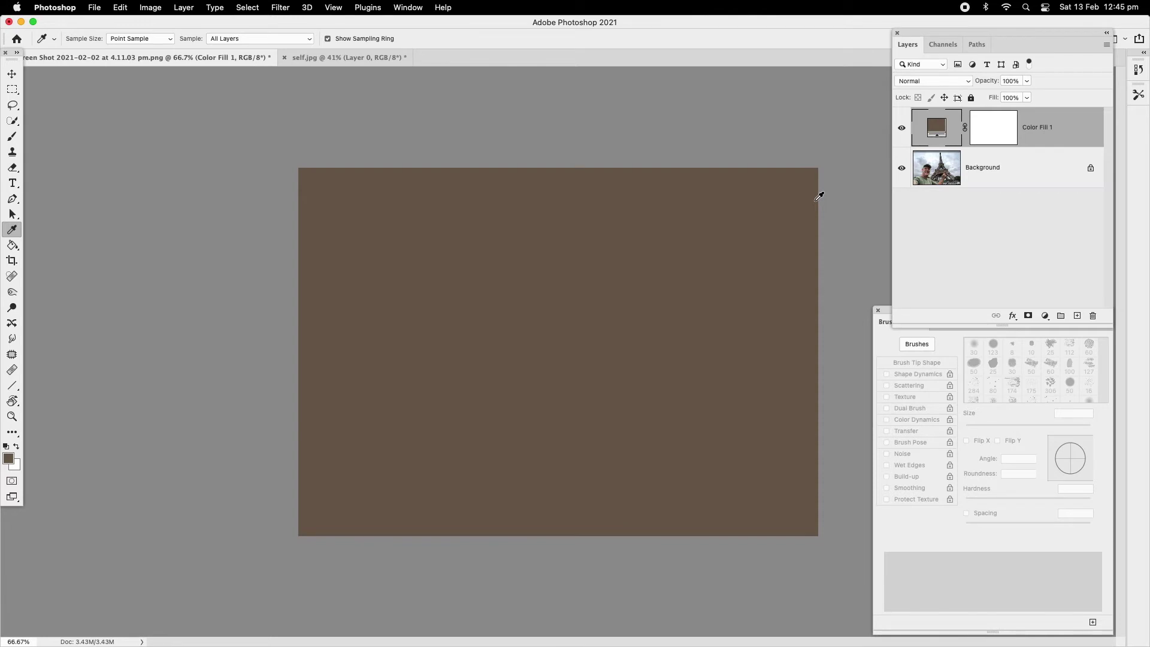
Try Multiply on the brown fill layer, and set its blend mode to Hard Light.
click(966, 83)
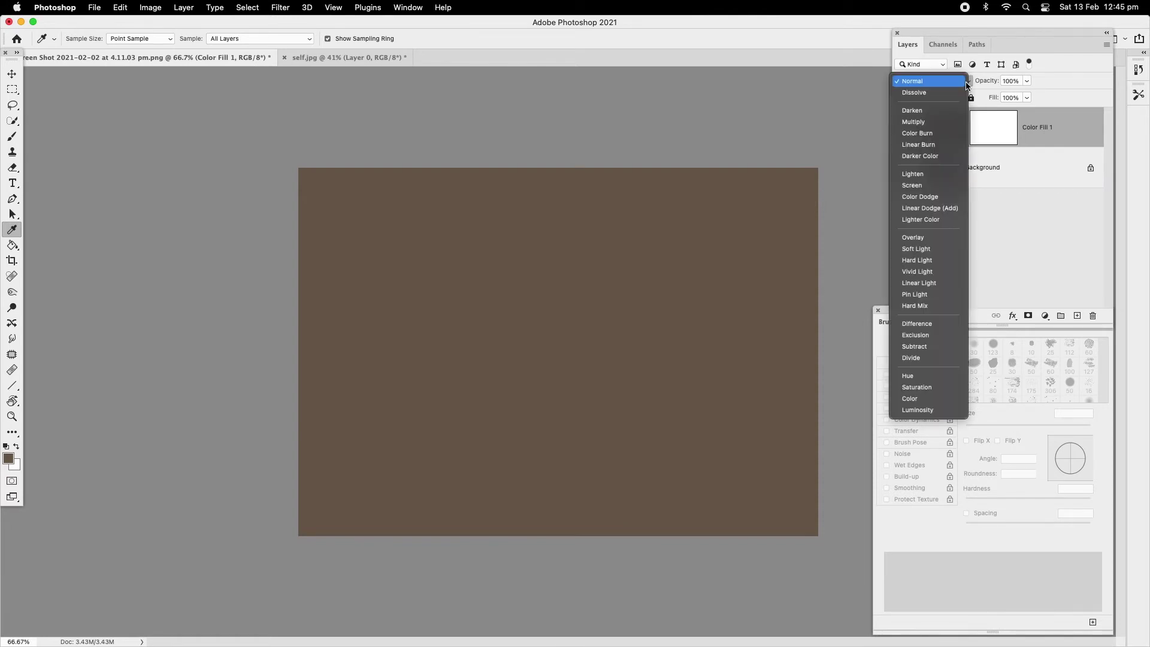
click(939, 123)
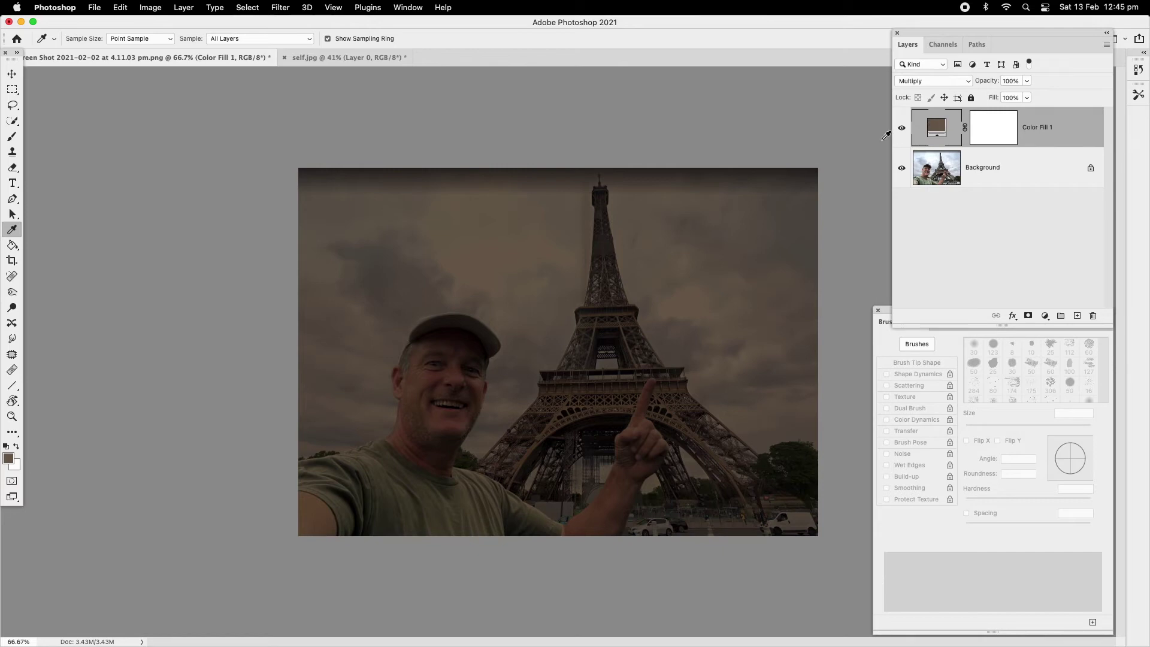
click(969, 82)
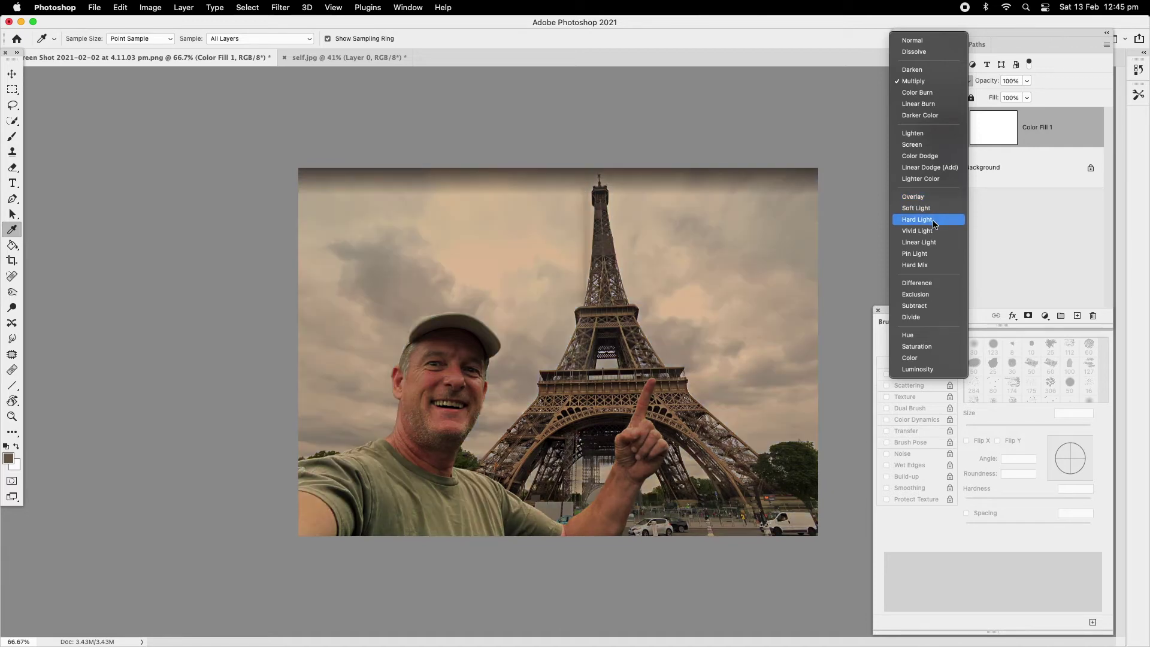
click(934, 224)
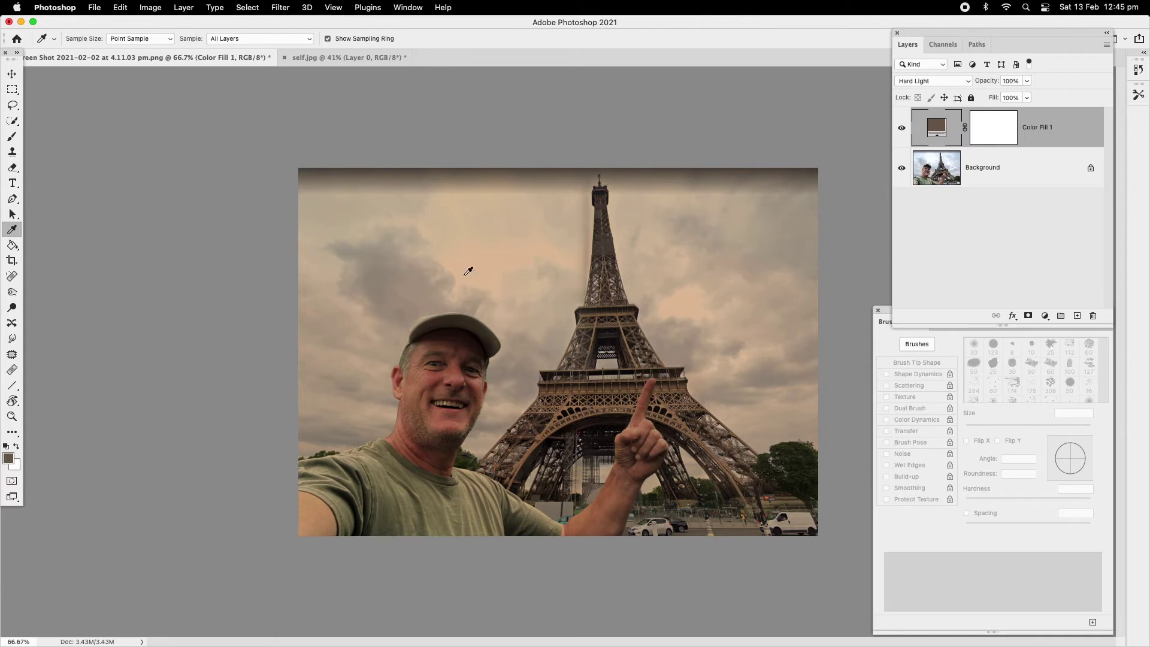
Lower the brown fill layer's opacity to 85% and flatten the image.
click(1026, 81)
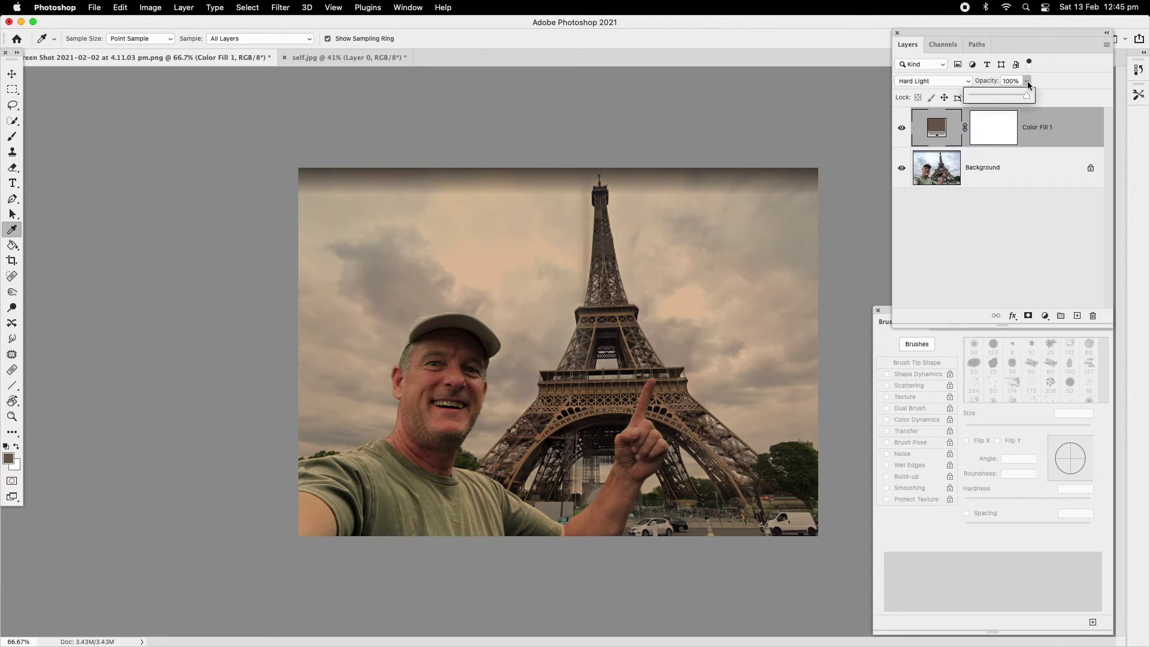
drag(1016, 96, 1020, 100)
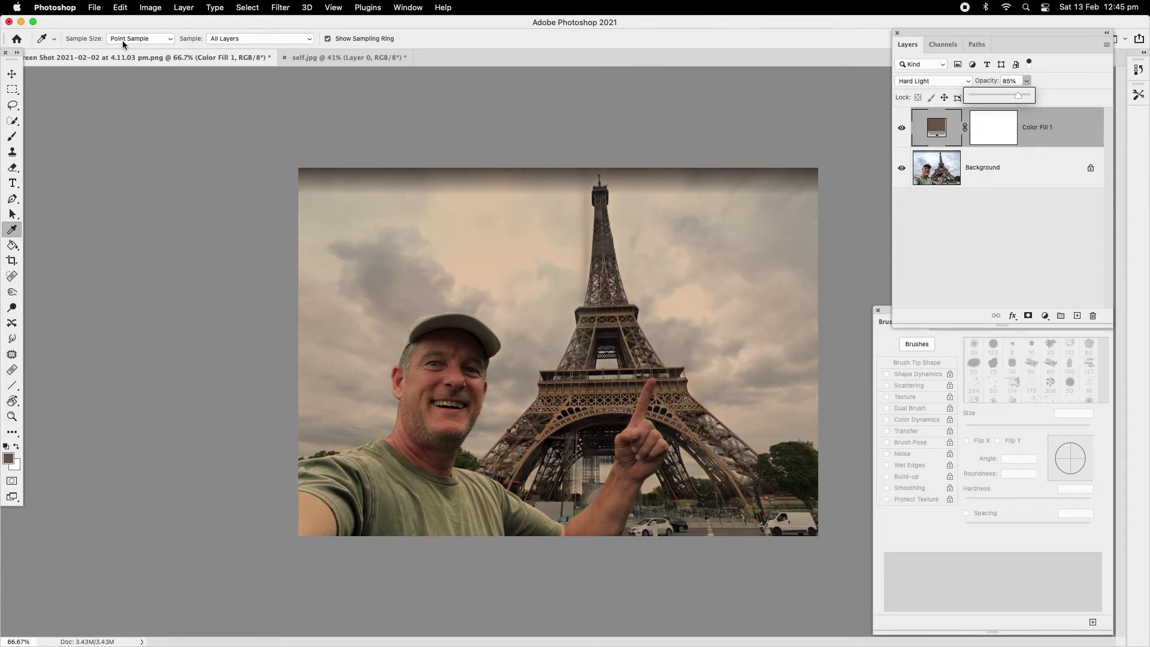
click(183, 8)
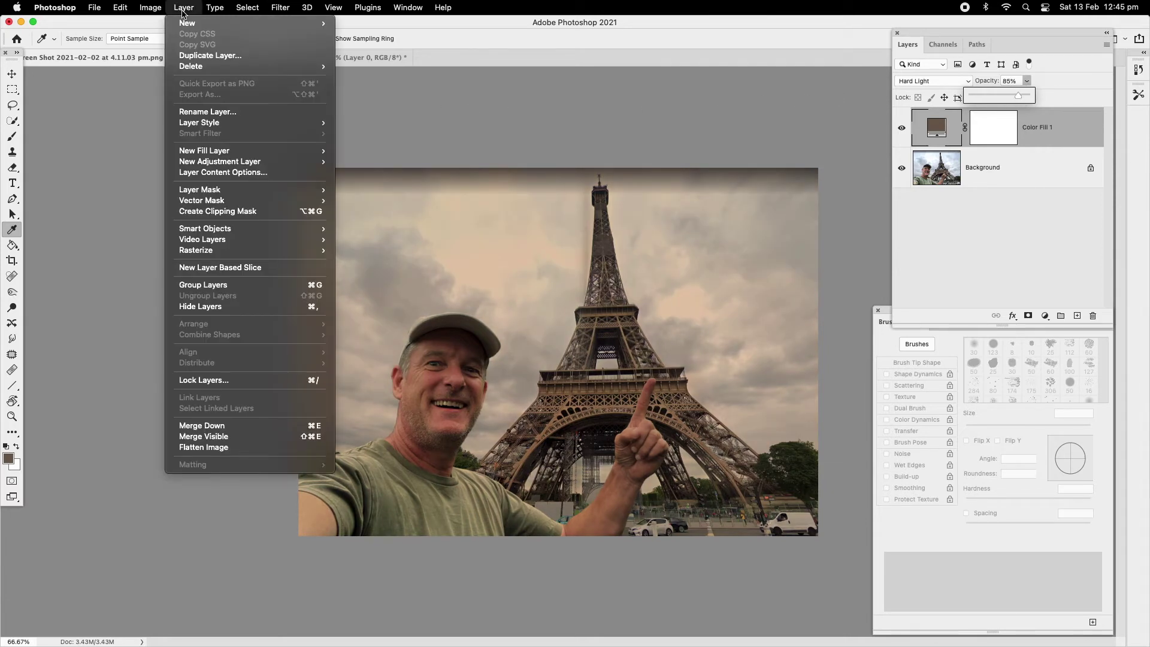
click(230, 448)
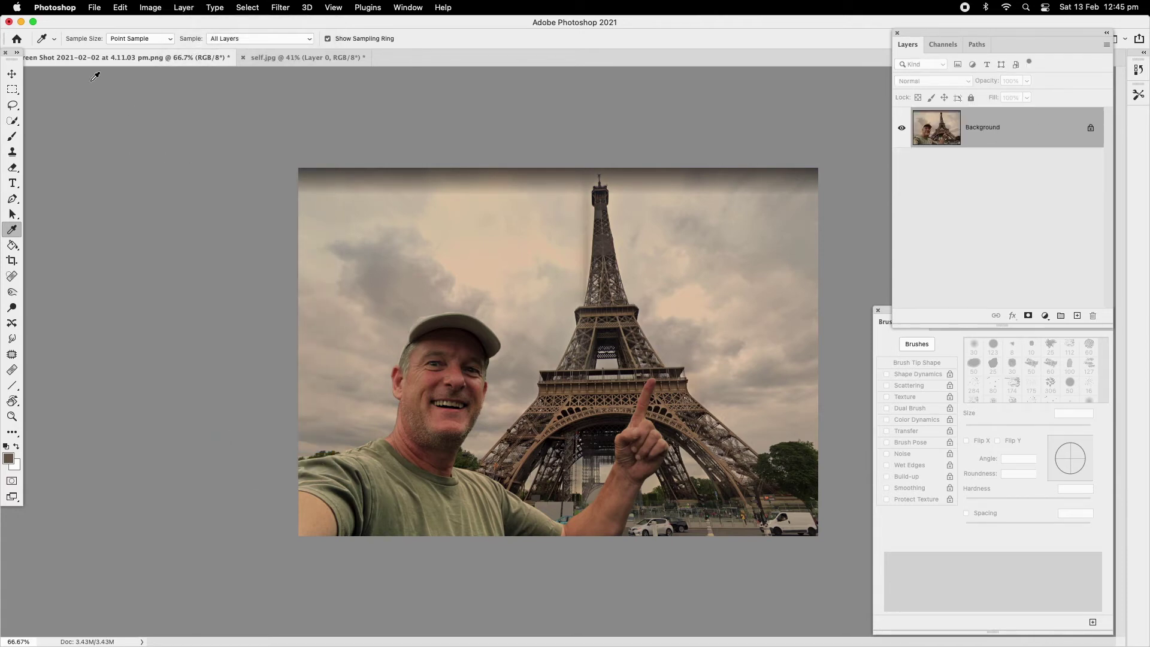
Adjust the flattened picture with Hue/Saturation, setting Saturation to -19 and Lightness to +6.
click(151, 8)
mouse_move(163, 42)
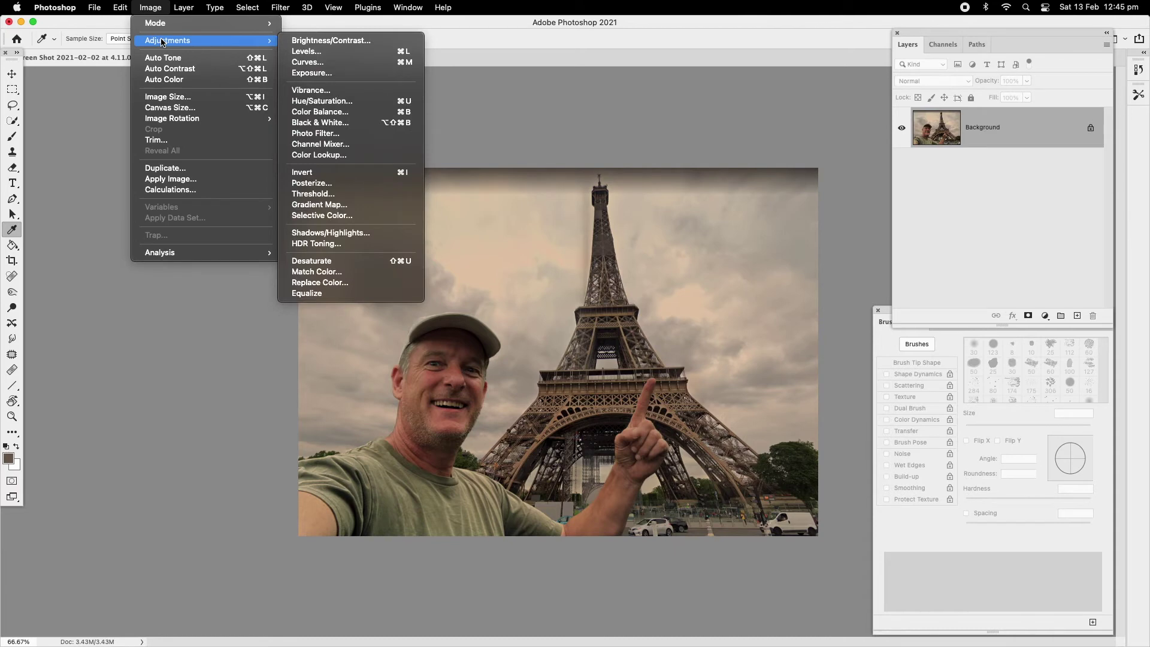
click(317, 100)
drag(925, 132, 931, 160)
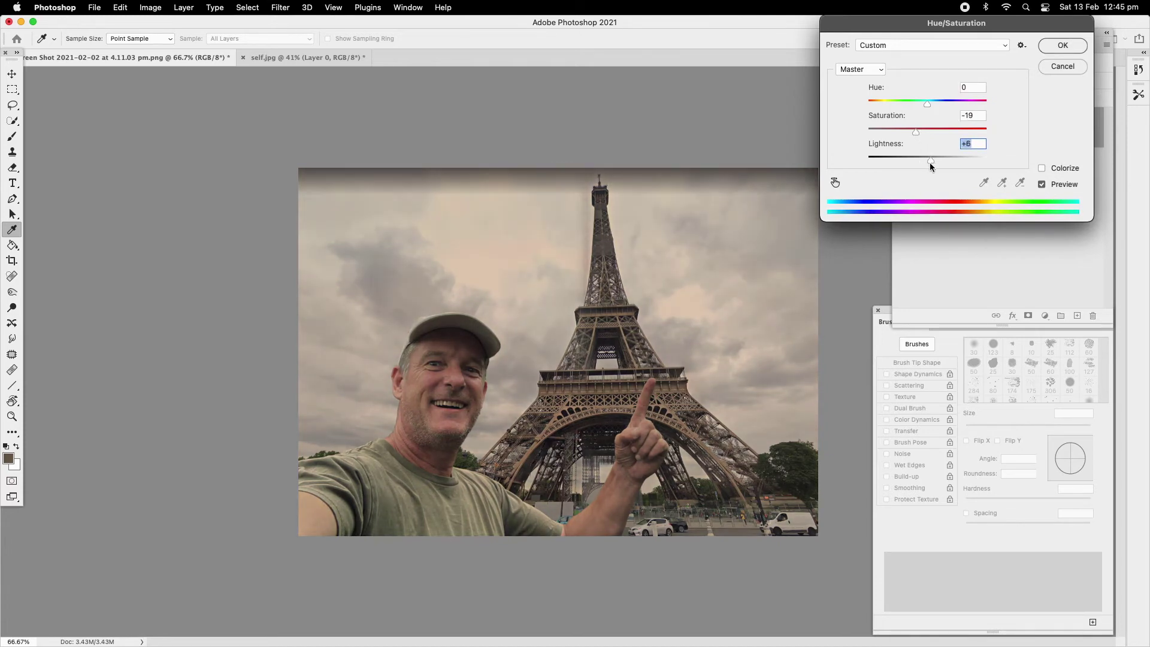
click(1050, 47)
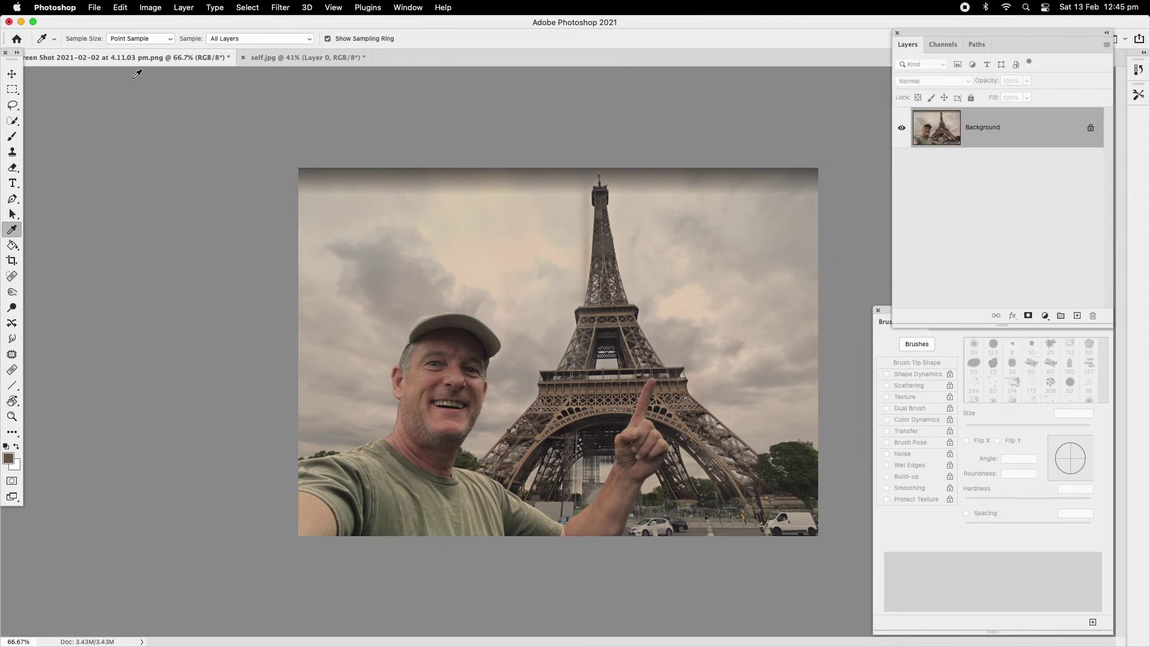
Adjust the flattened picture's midtones with Color Balance, shifting them towards cyan and blue.
click(155, 9)
mouse_move(172, 43)
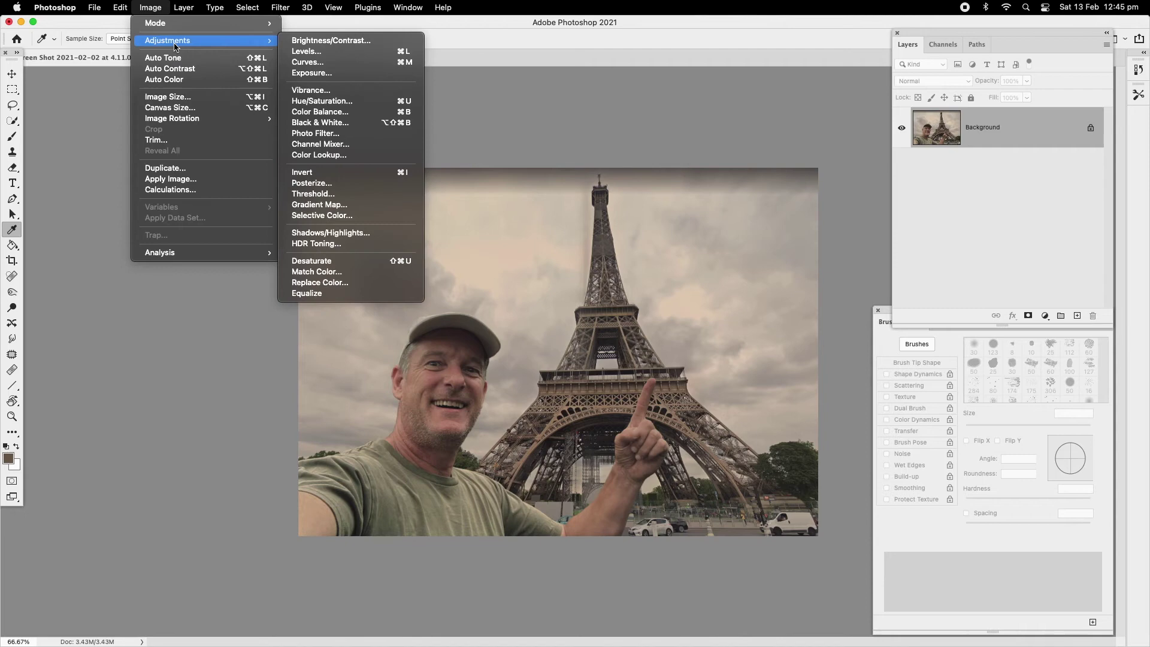
click(343, 115)
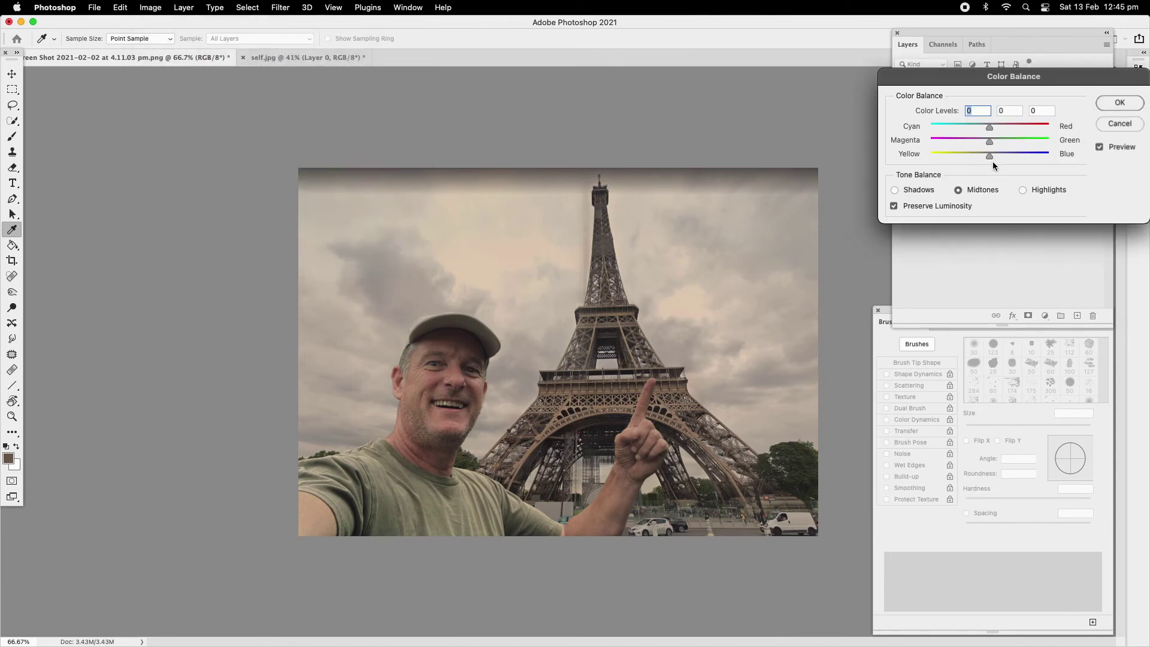
drag(990, 161, 999, 129)
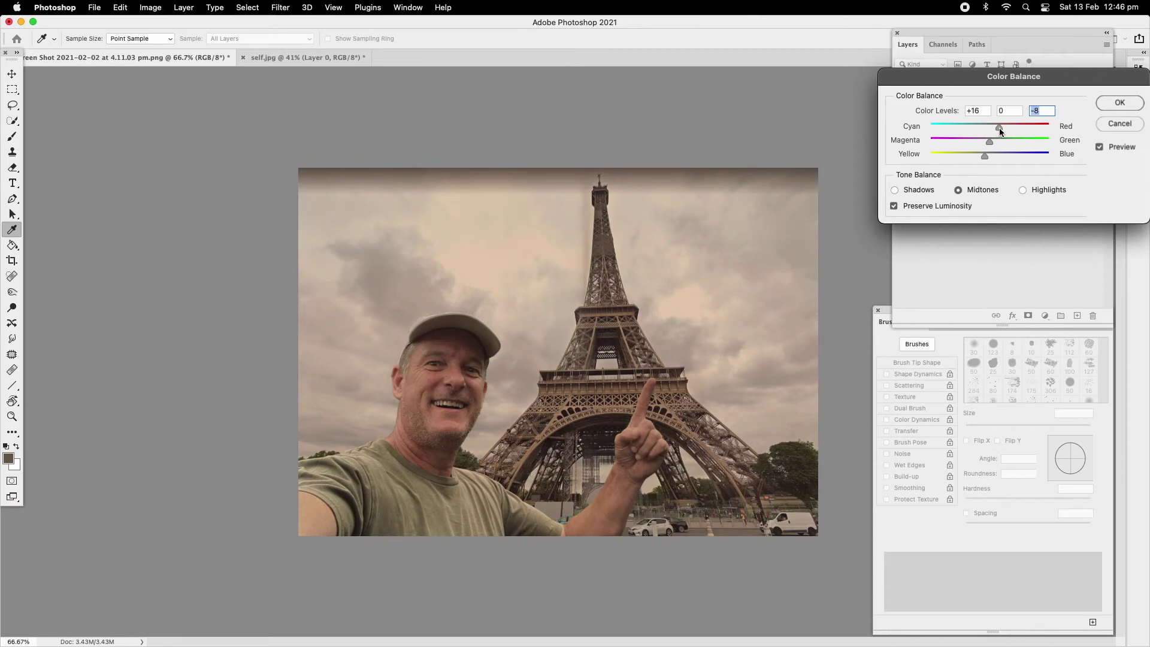
drag(1016, 131, 978, 128)
drag(986, 156, 998, 160)
click(1120, 102)
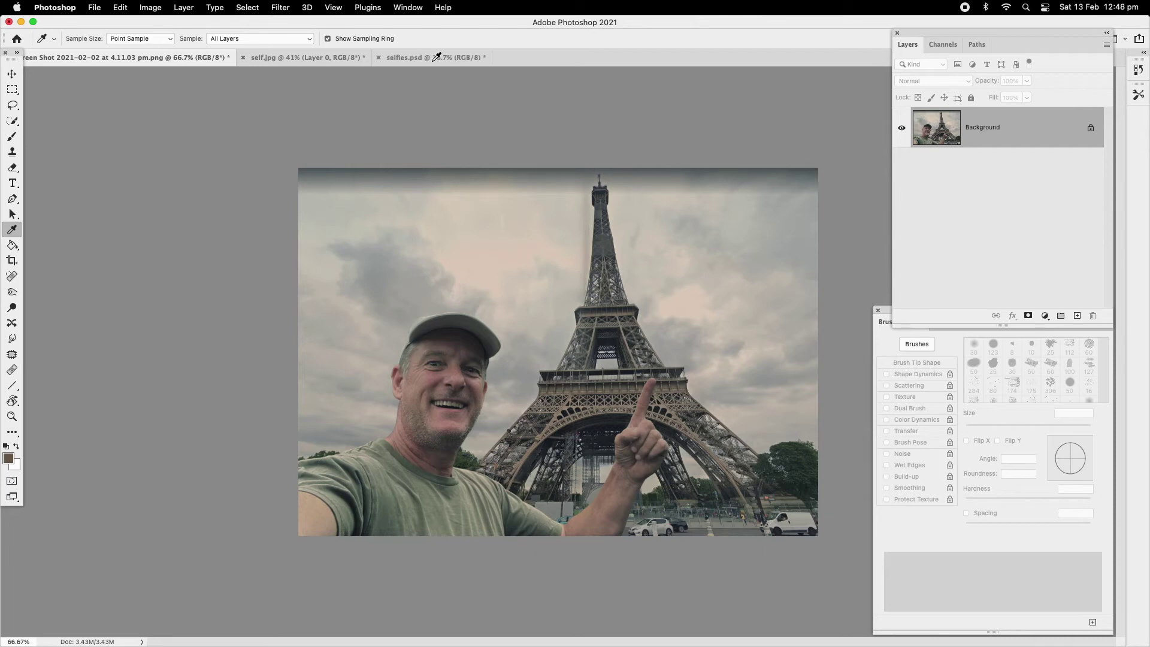
Copy the whole flattened Eiffel Tower picture and paste it into selfies.psd as a new layer.
click(434, 57)
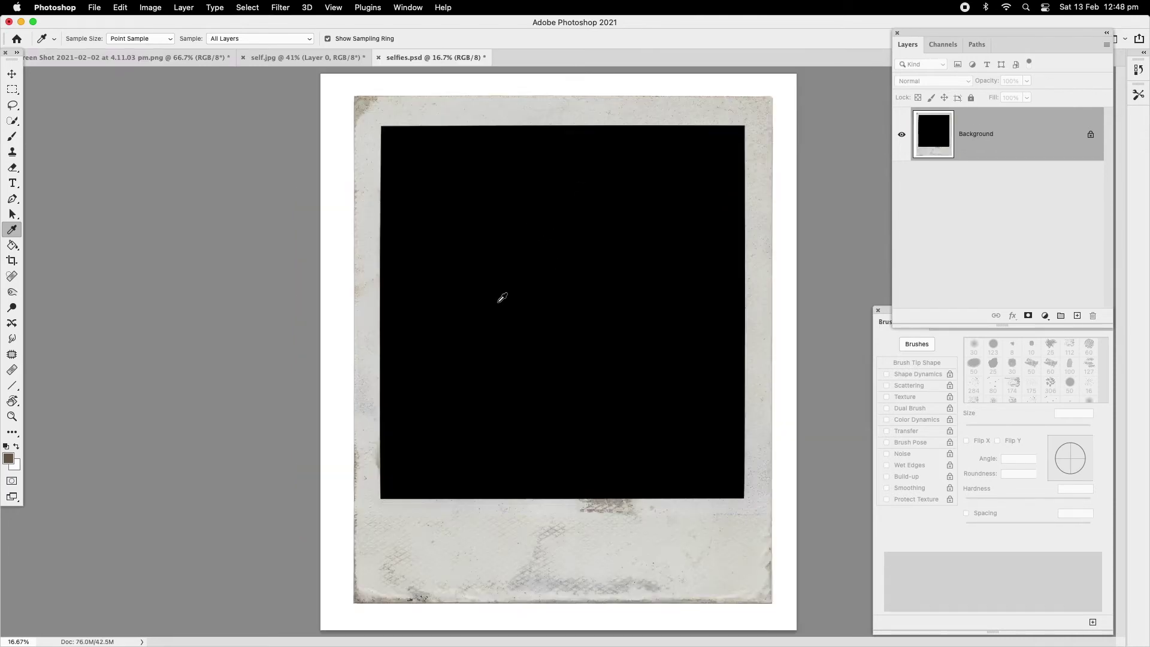
click(17, 76)
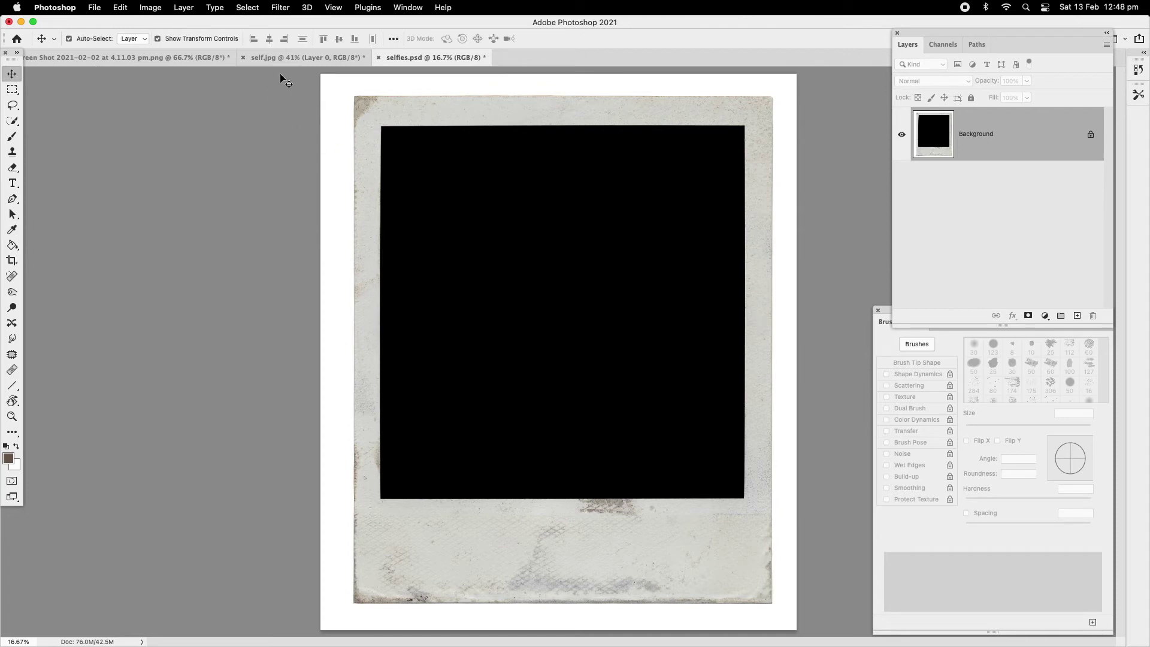
click(200, 58)
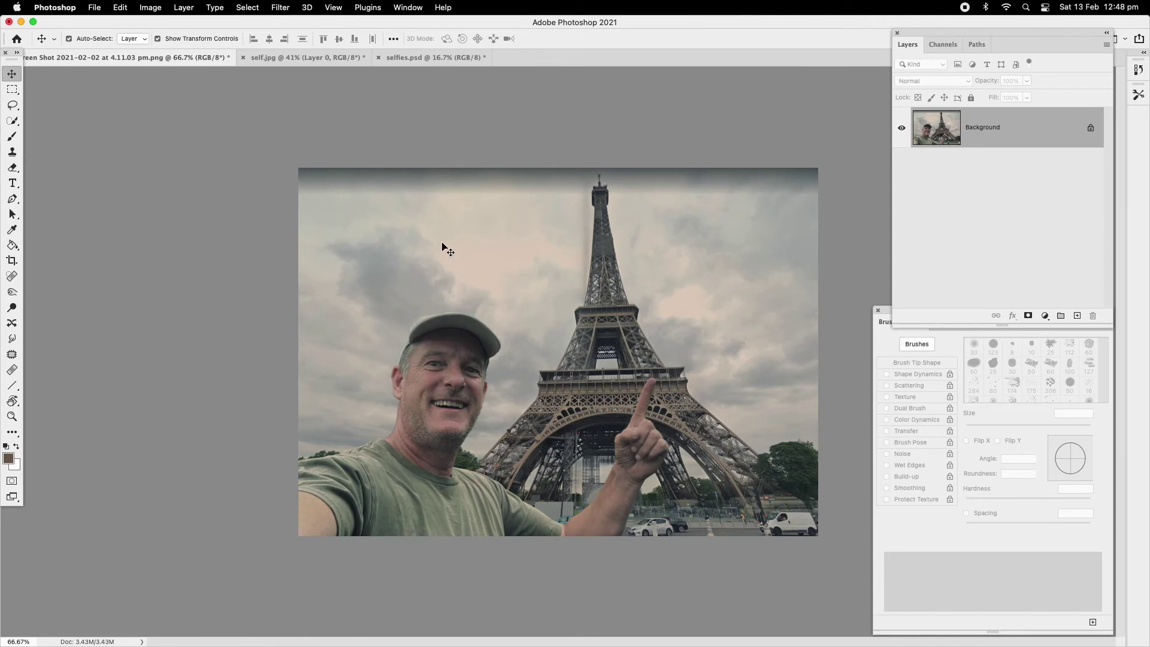
key(super+a)
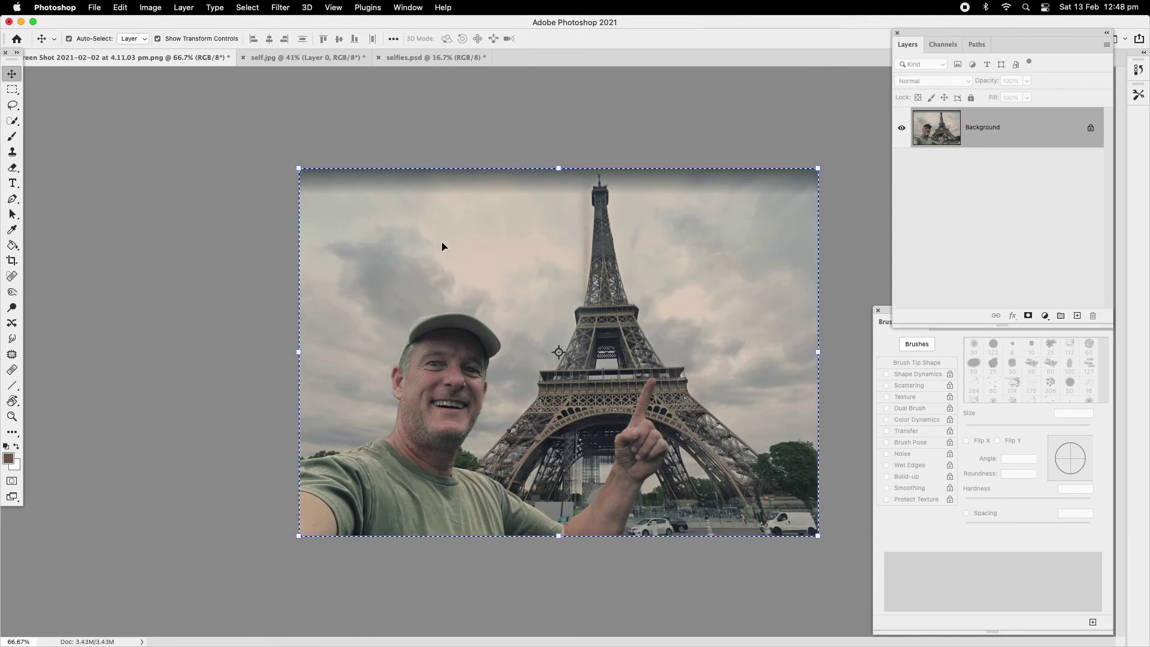
key(super+c)
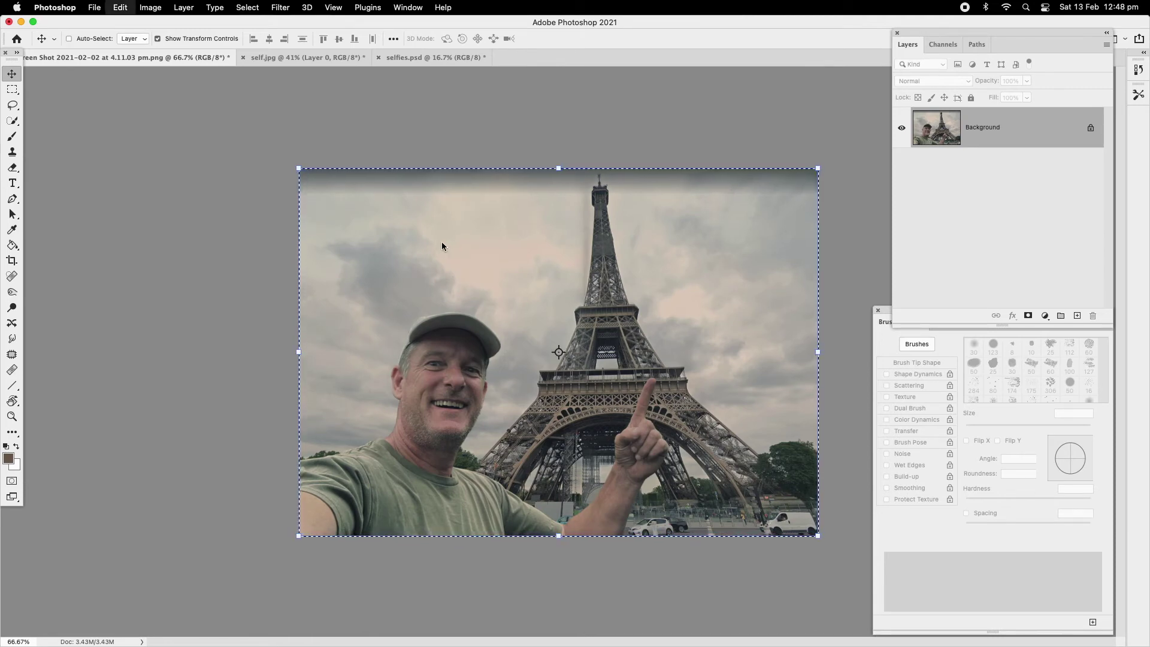
click(437, 57)
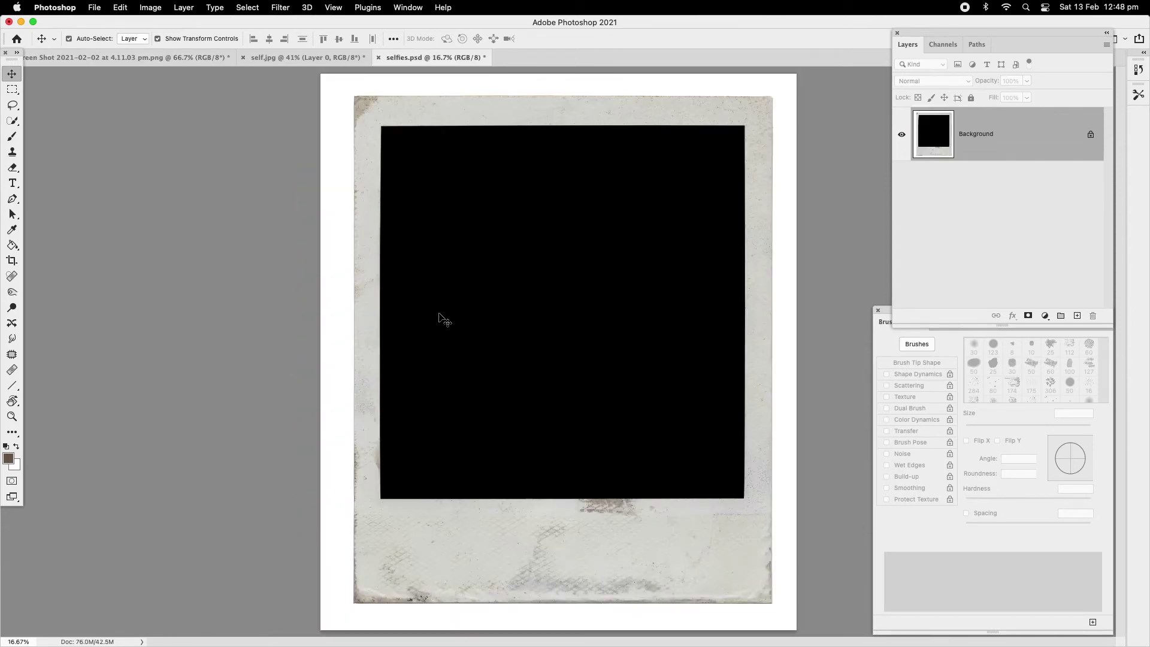
key(super+v)
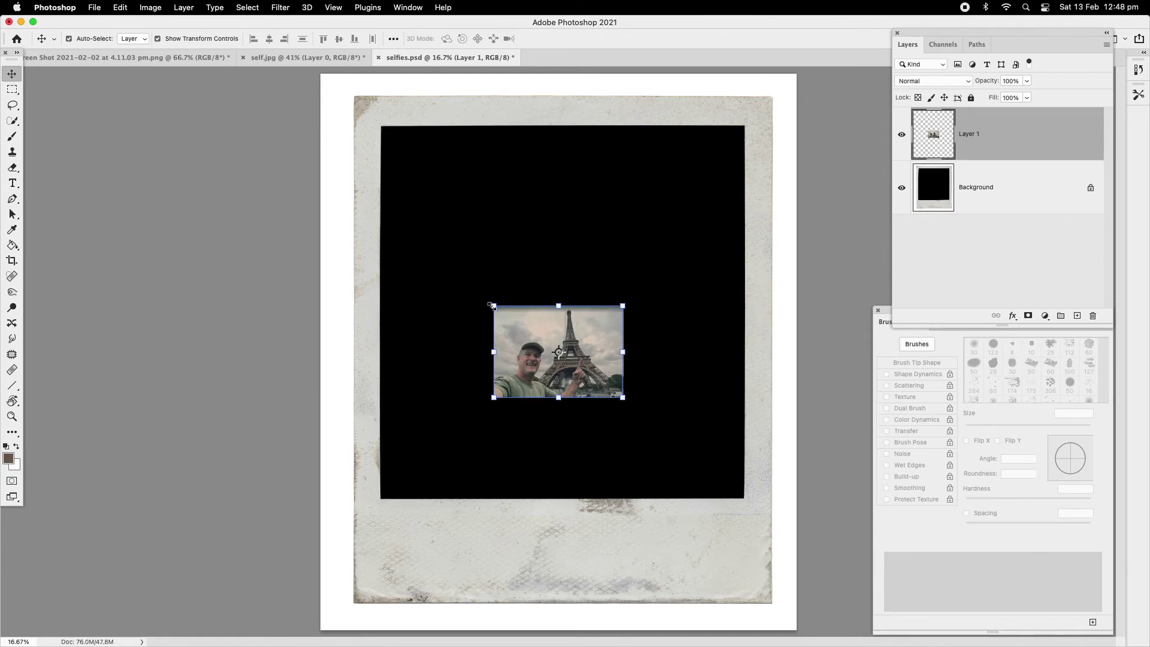
Scale the pasted picture to about 337% and position it across the upper part of the Polaroid's black window.
drag(494, 306, 347, 197)
drag(486, 199, 491, 117)
drag(542, 265, 605, 354)
drag(572, 223, 569, 154)
drag(593, 250, 595, 208)
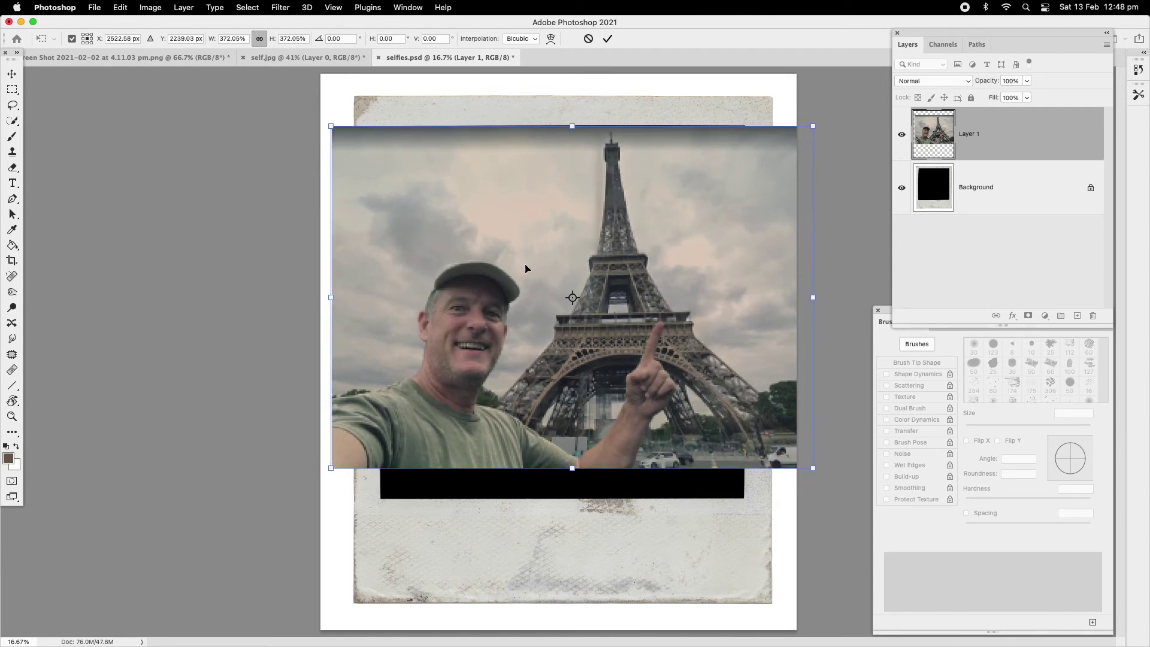
drag(813, 298, 796, 298)
drag(331, 296, 362, 298)
drag(551, 255, 550, 237)
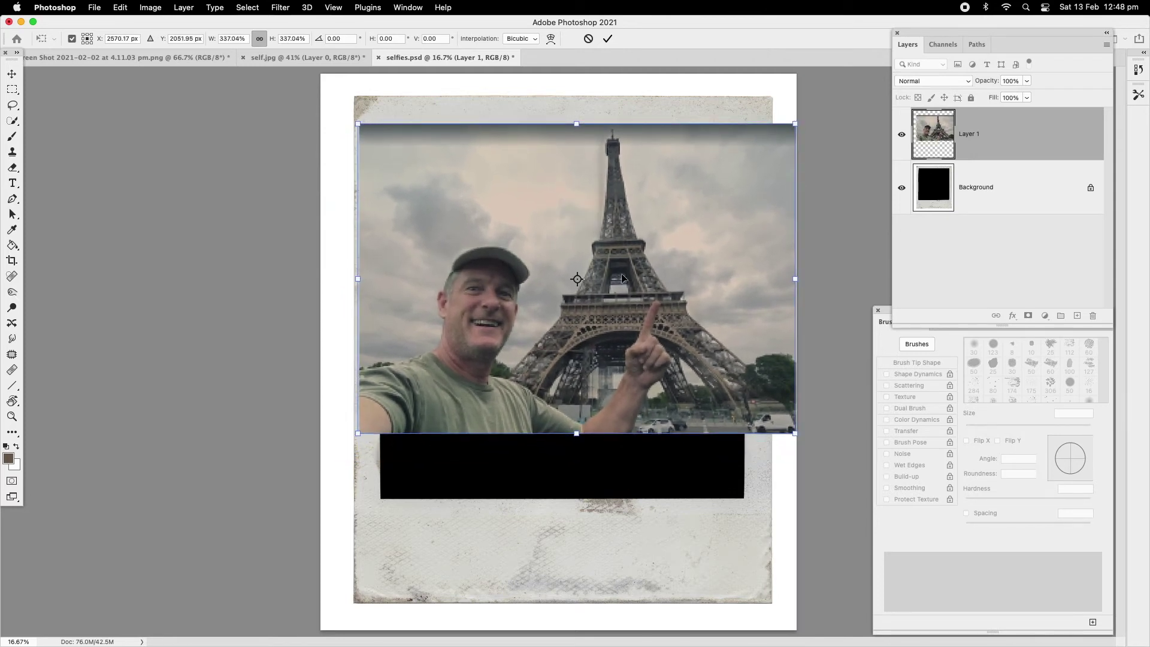
drag(679, 265, 674, 263)
click(11, 106)
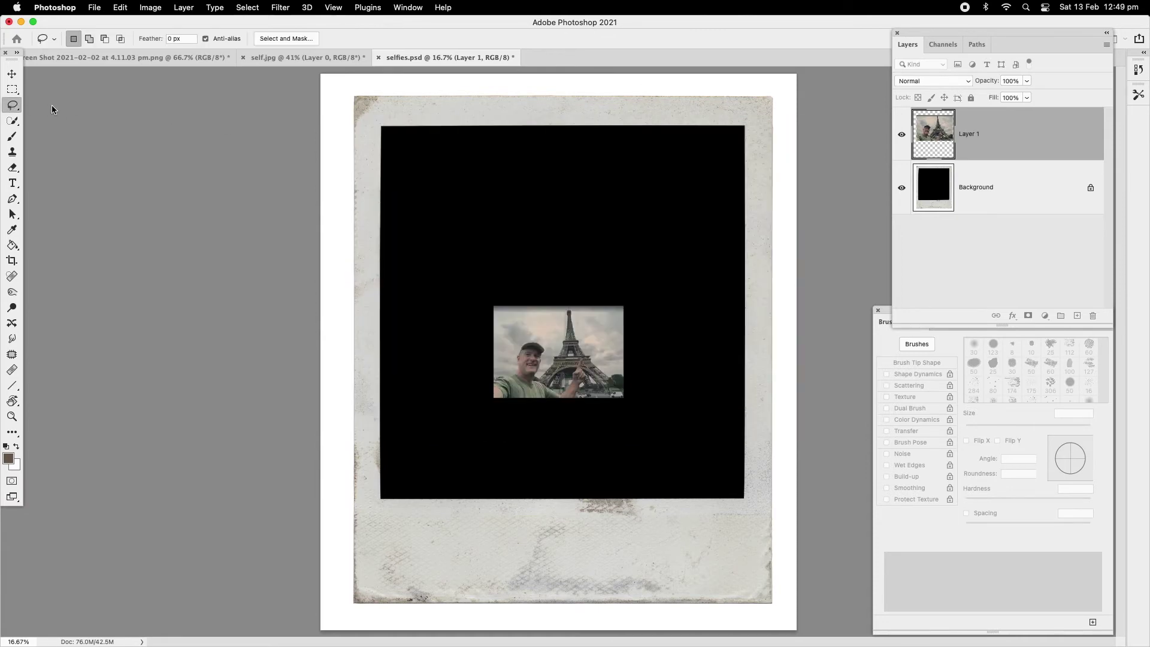
Duplicate the Polaroid Background layer under the name Background copy and move the duplicate above the pasted picture layer.
click(1006, 189)
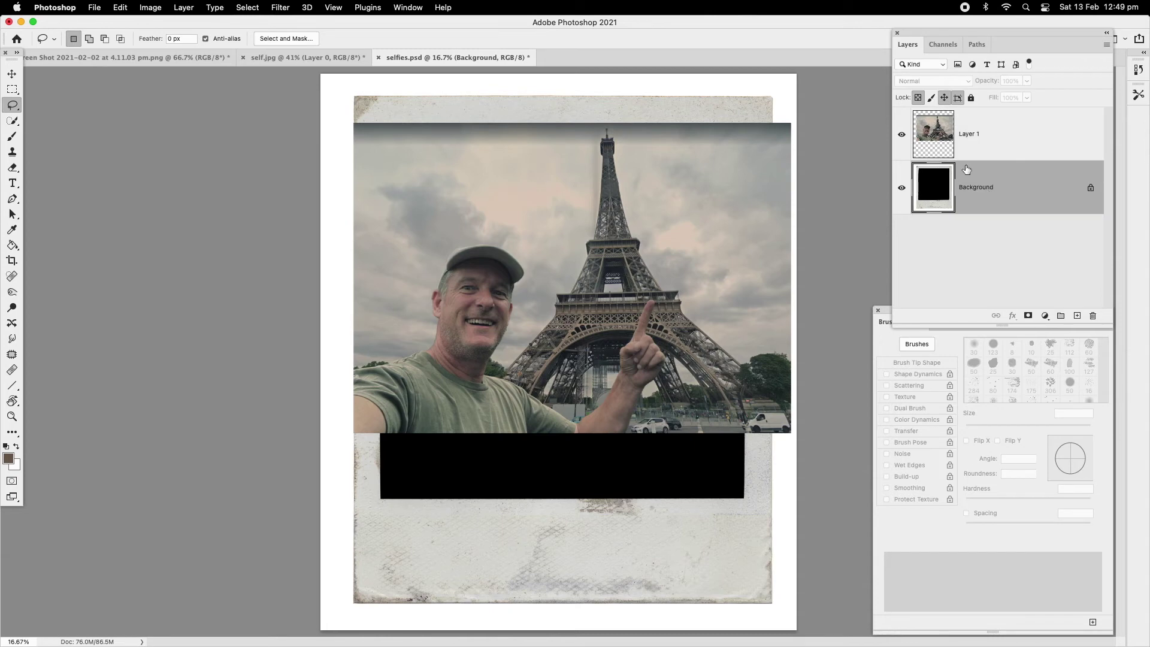
right_click(1001, 189)
click(1020, 216)
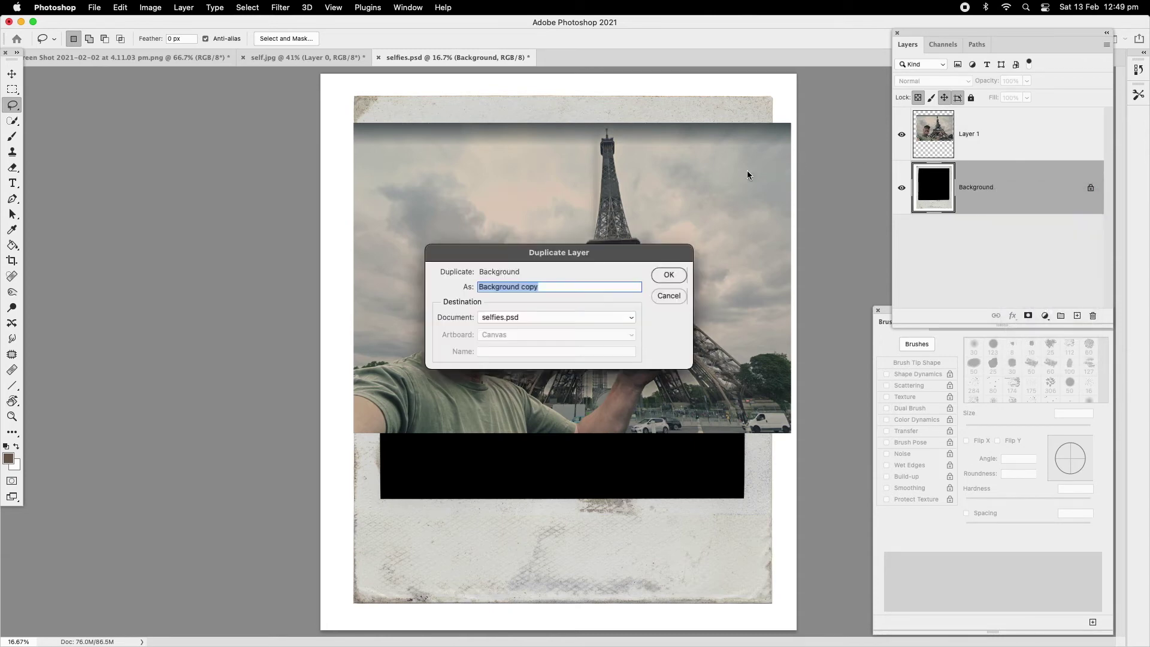
click(662, 275)
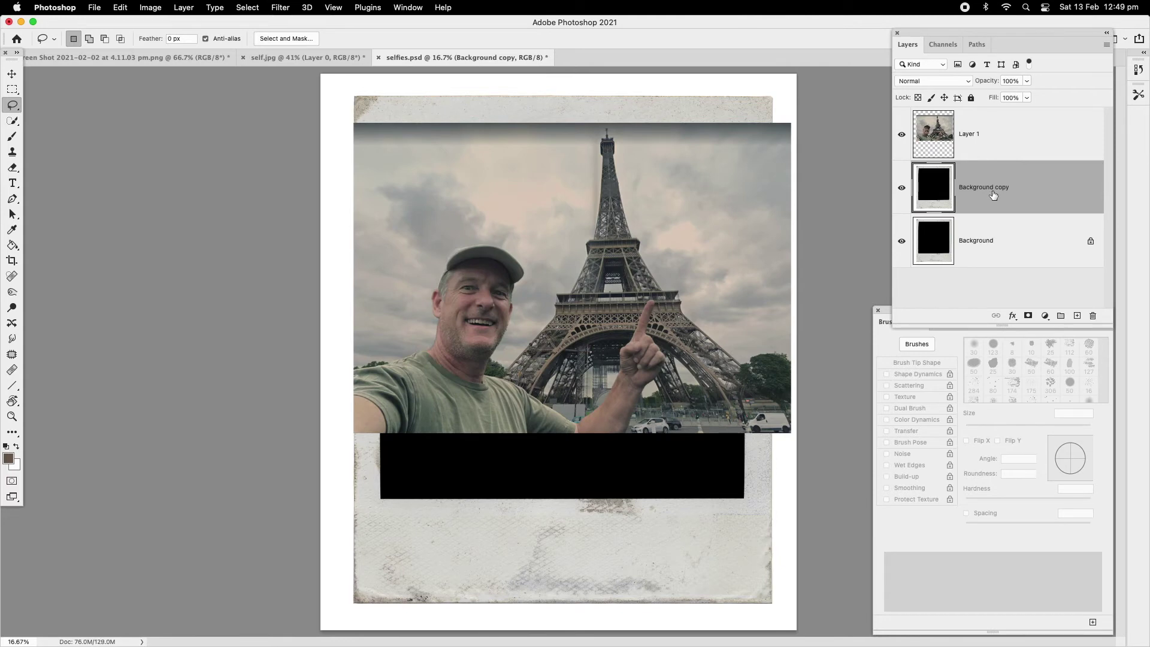
drag(995, 197, 997, 130)
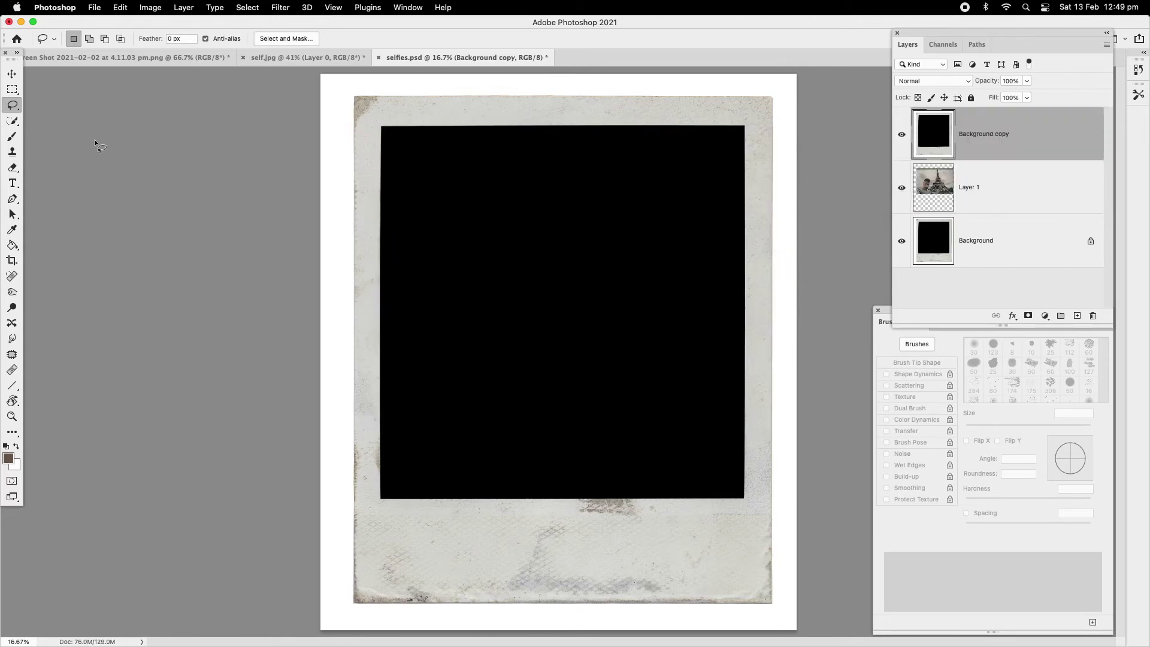
Select the black window on the Background copy layer with the Quick Selection tool and delete it.
click(12, 122)
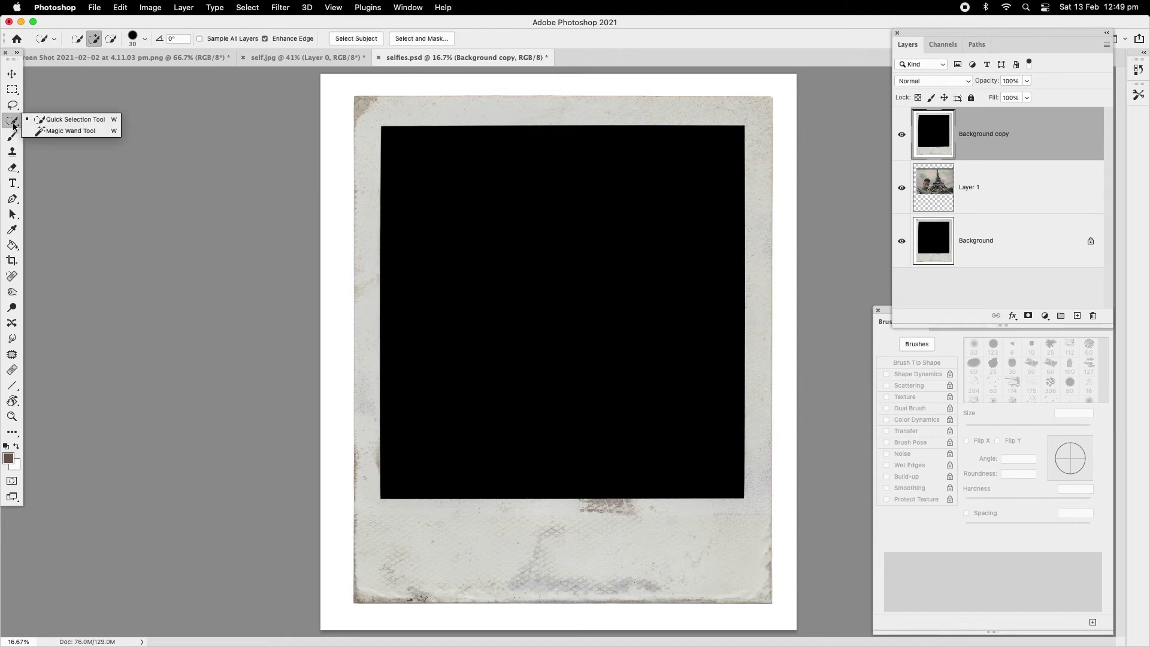
click(54, 118)
click(576, 411)
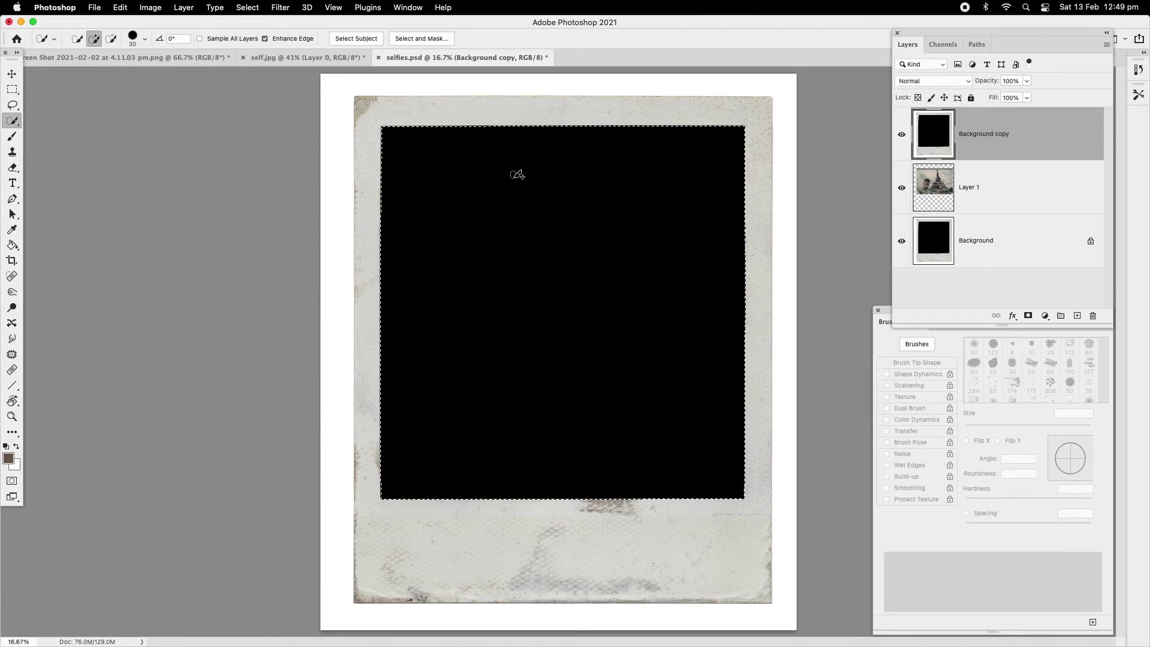
key(Delete)
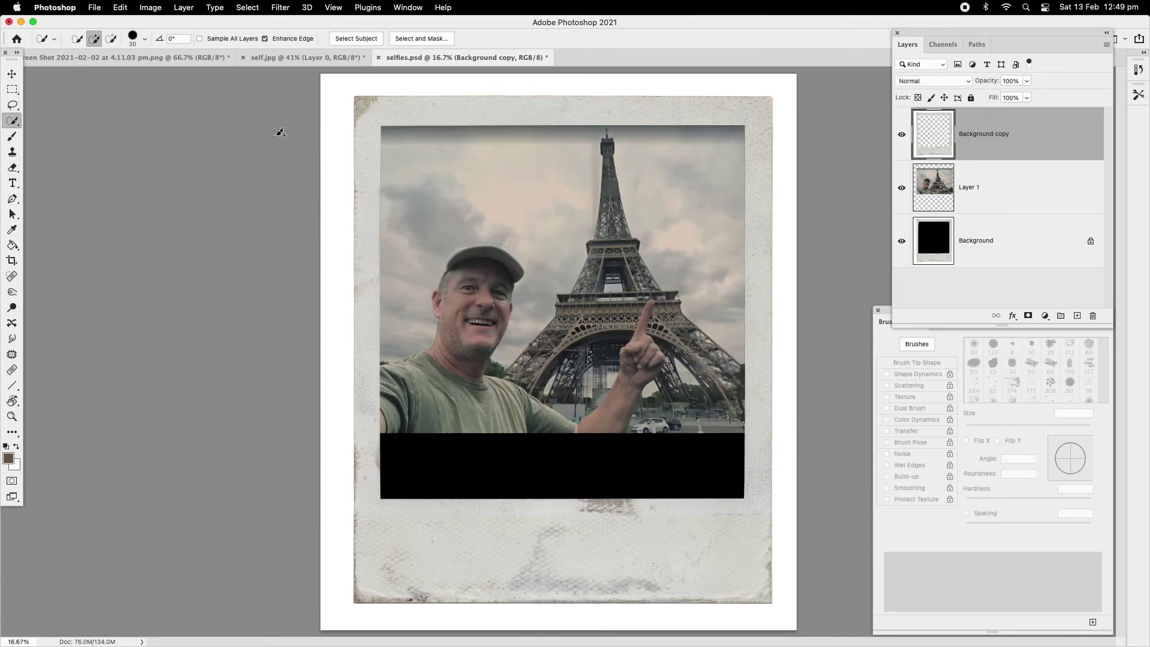
Hide the Background layer and squash the Polaroid frame copy to about 81% height so its opening fits the picture.
click(12, 73)
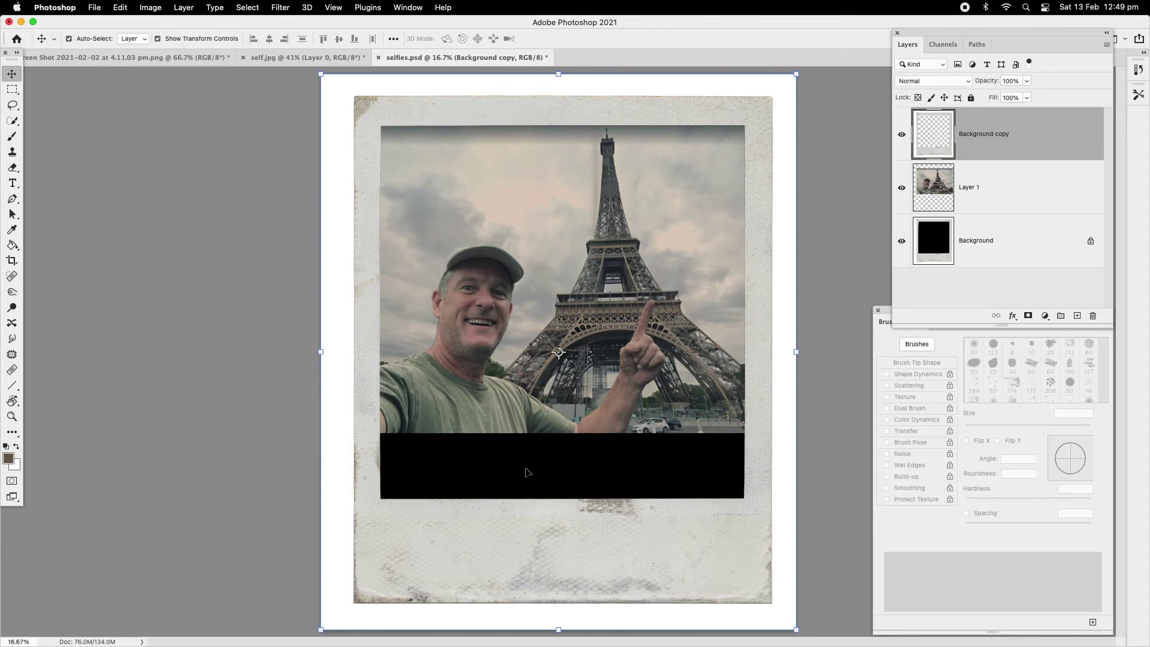
click(902, 241)
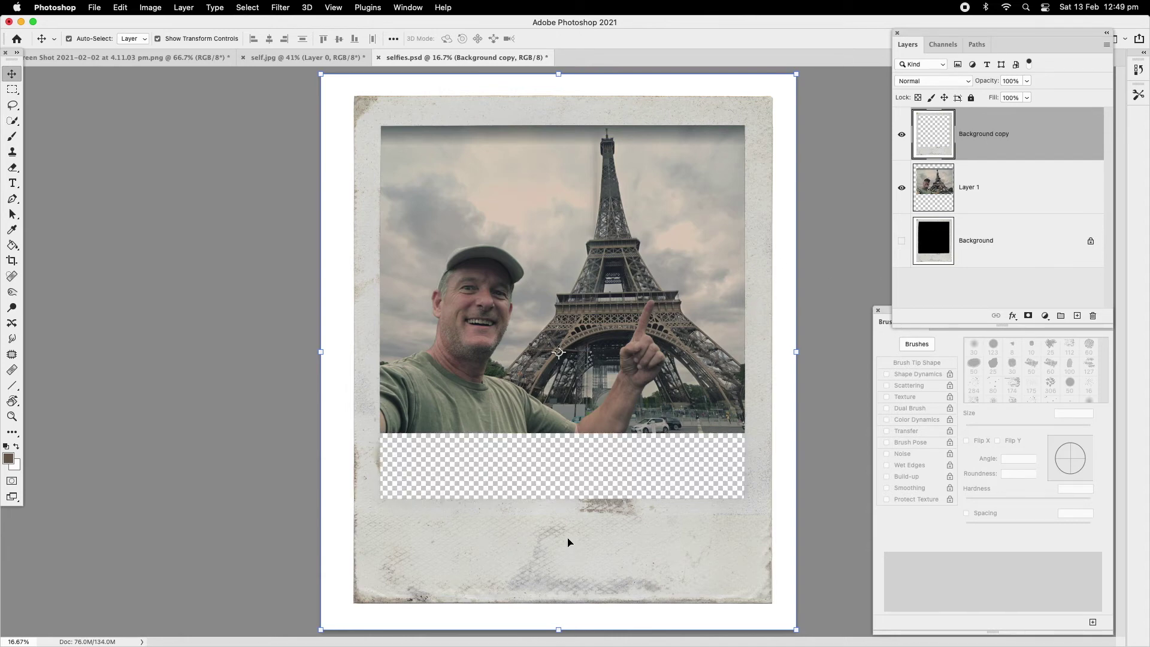
drag(558, 629, 561, 540)
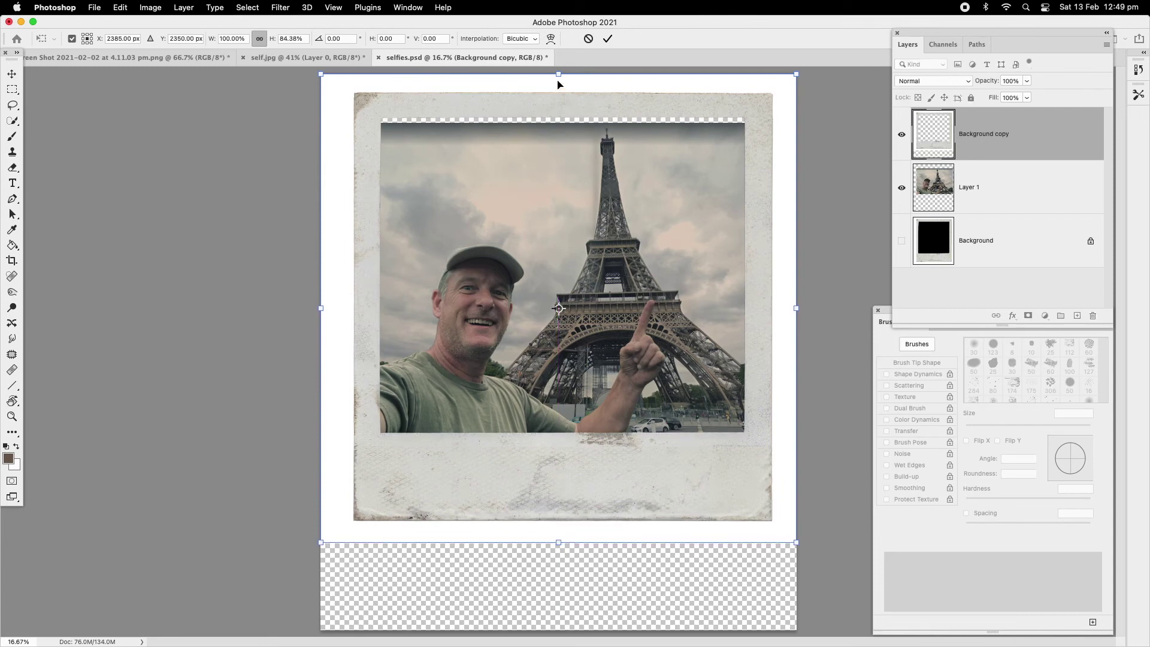
drag(558, 75, 558, 83)
drag(558, 543, 558, 535)
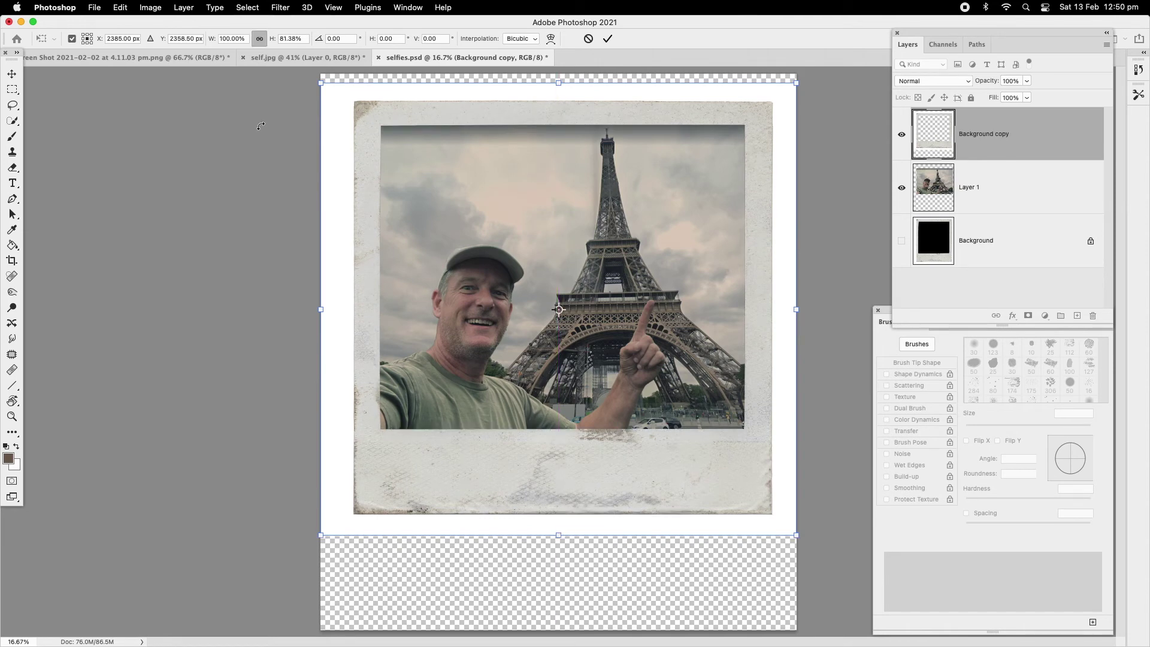
click(13, 106)
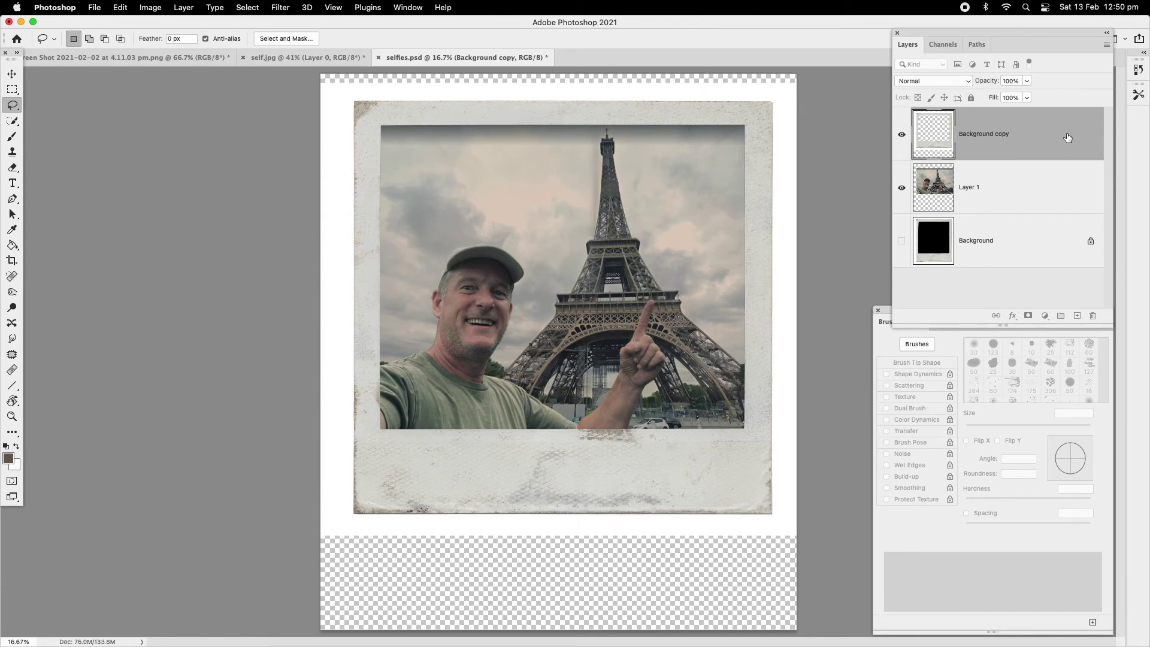
Add an Emboss-style Bevel & Emboss to the frame copy with shadow colour #100f0e and a reduced size.
double_click(1035, 142)
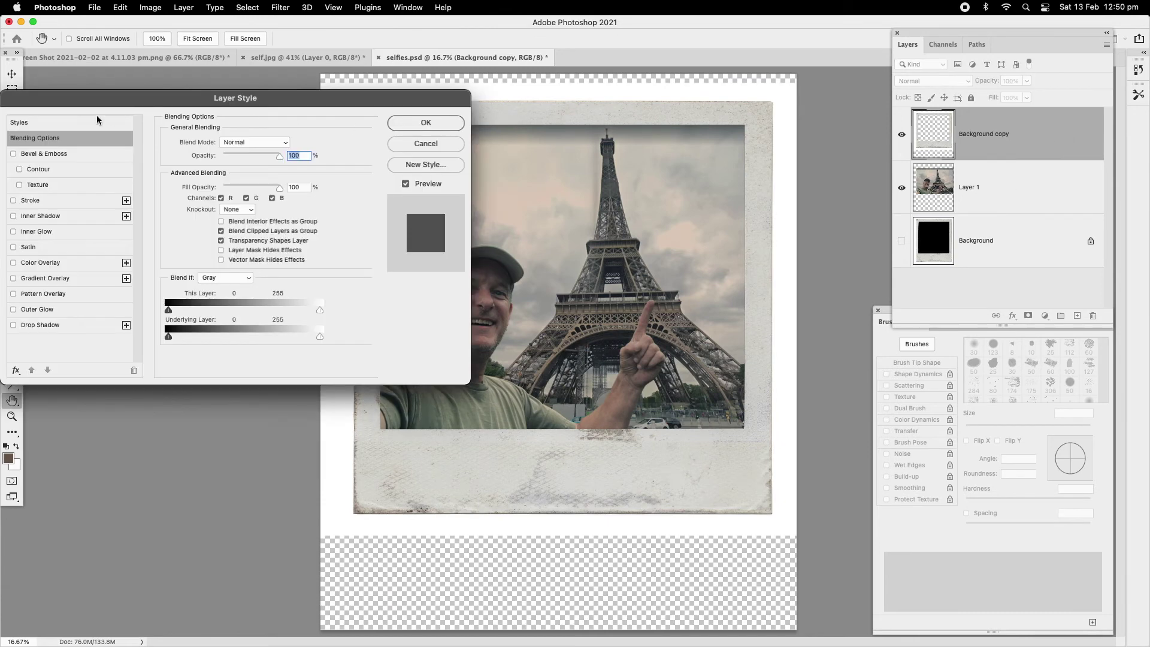
drag(161, 99, 156, 104)
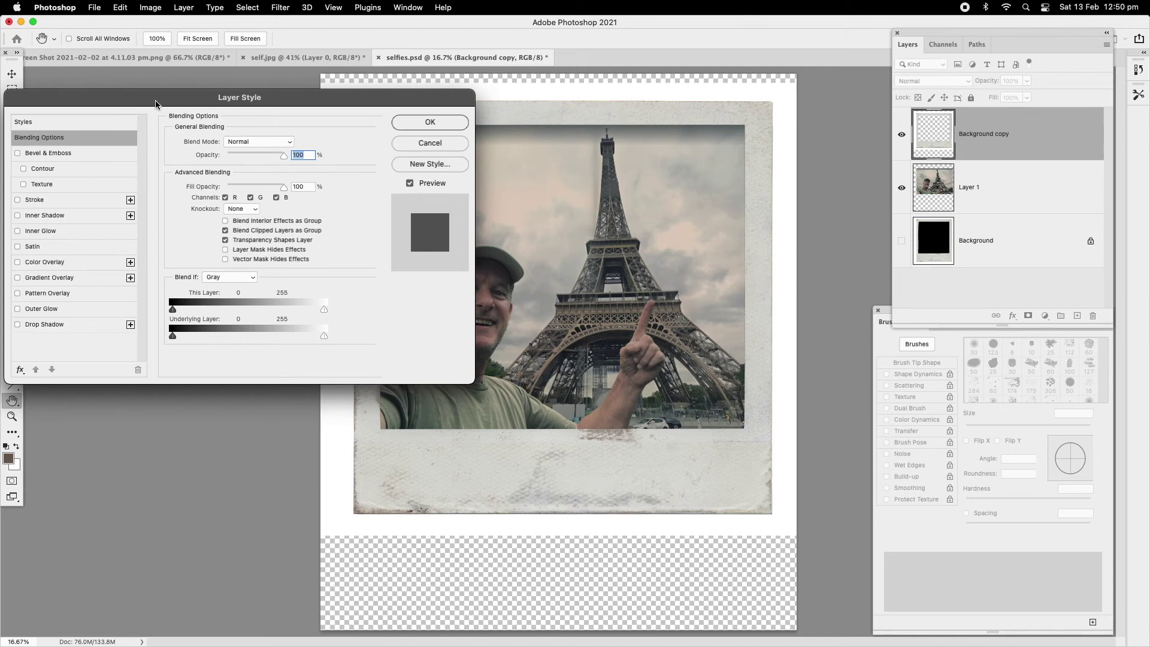
click(53, 155)
drag(286, 103, 184, 90)
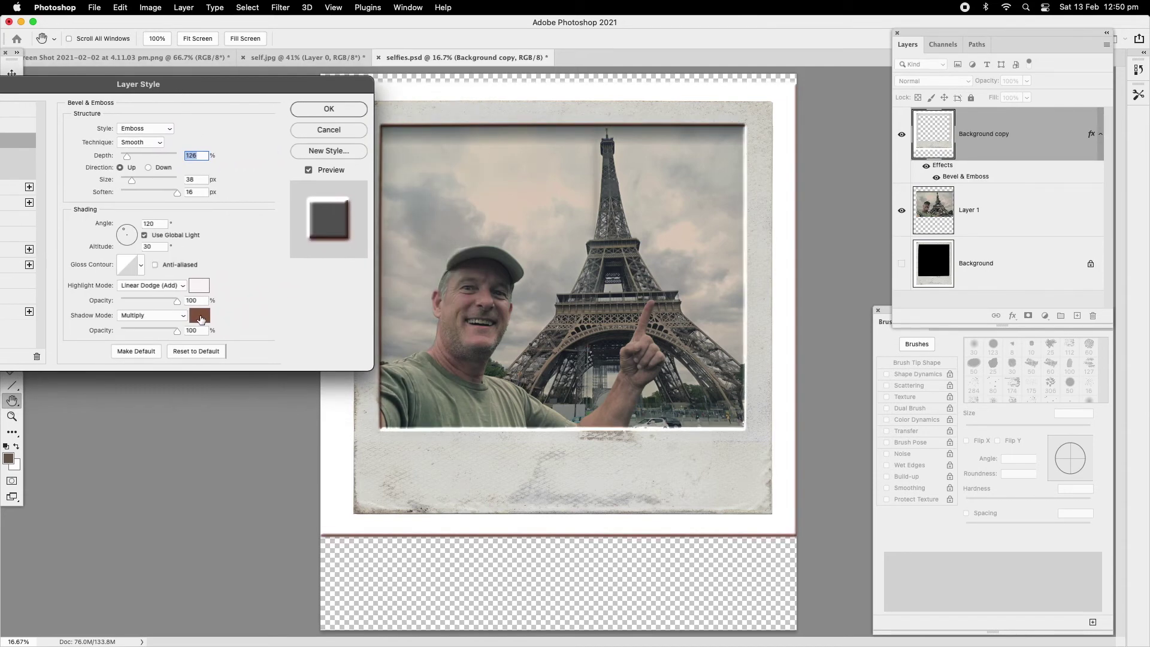
click(201, 316)
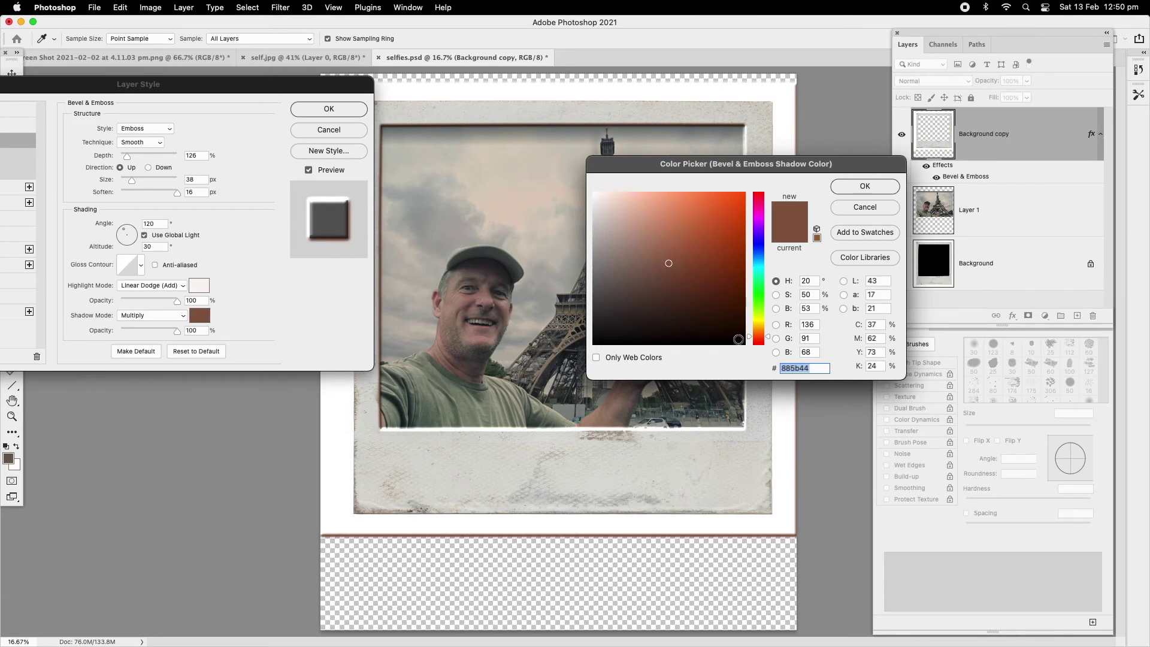
click(611, 335)
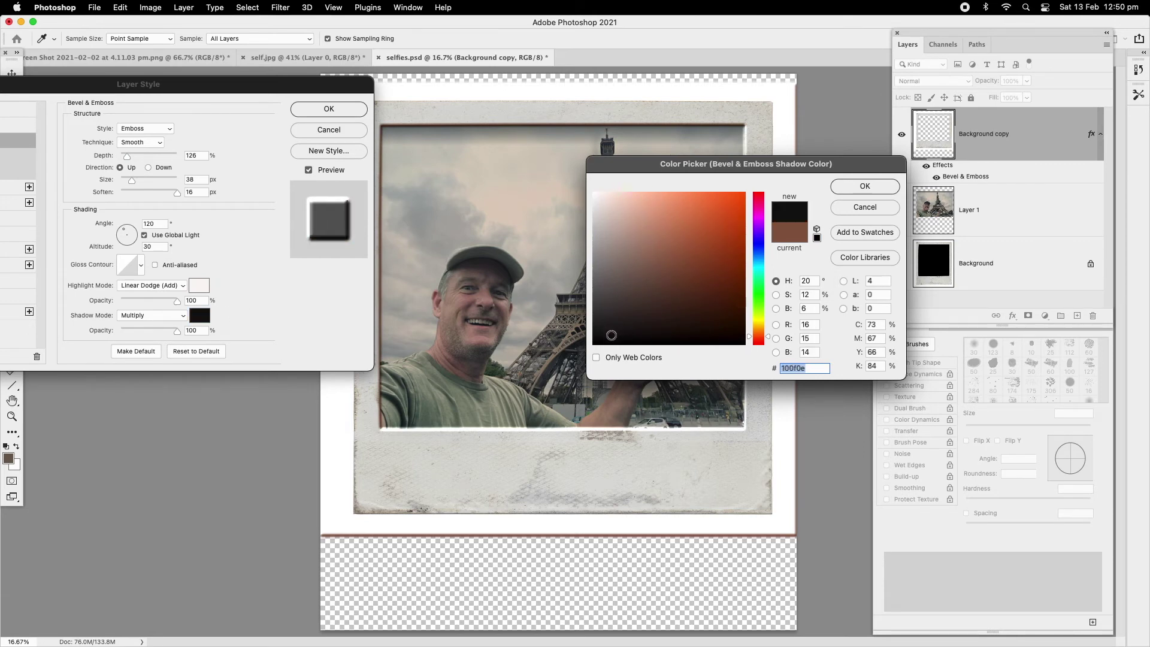
click(851, 191)
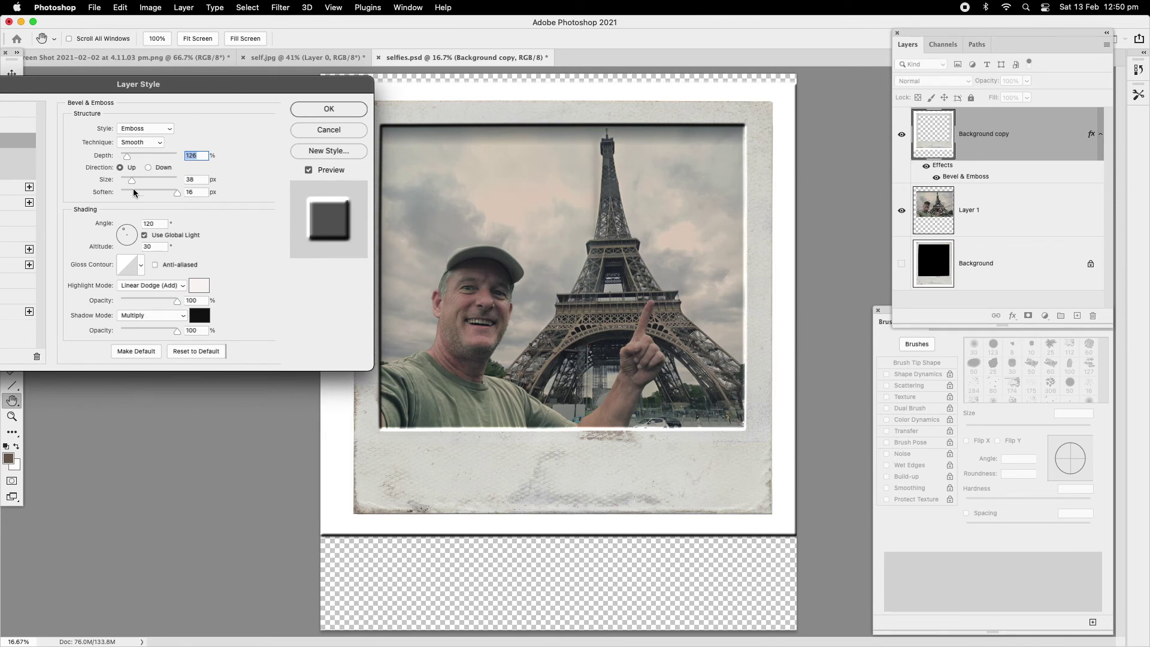
drag(132, 186, 129, 181)
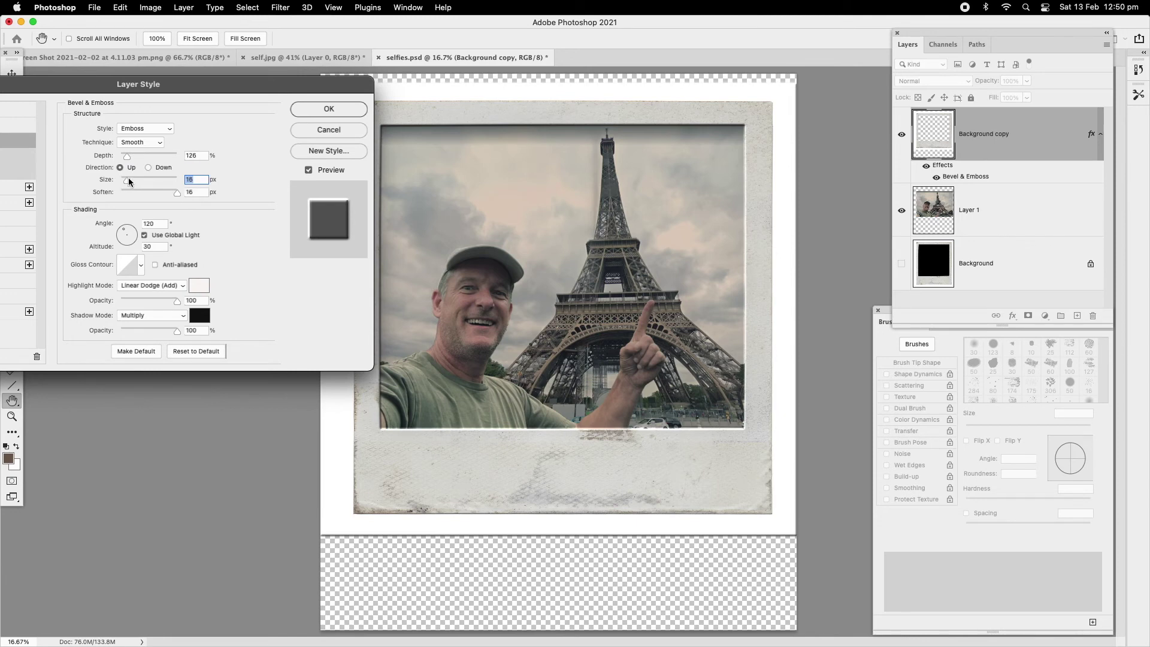
click(323, 111)
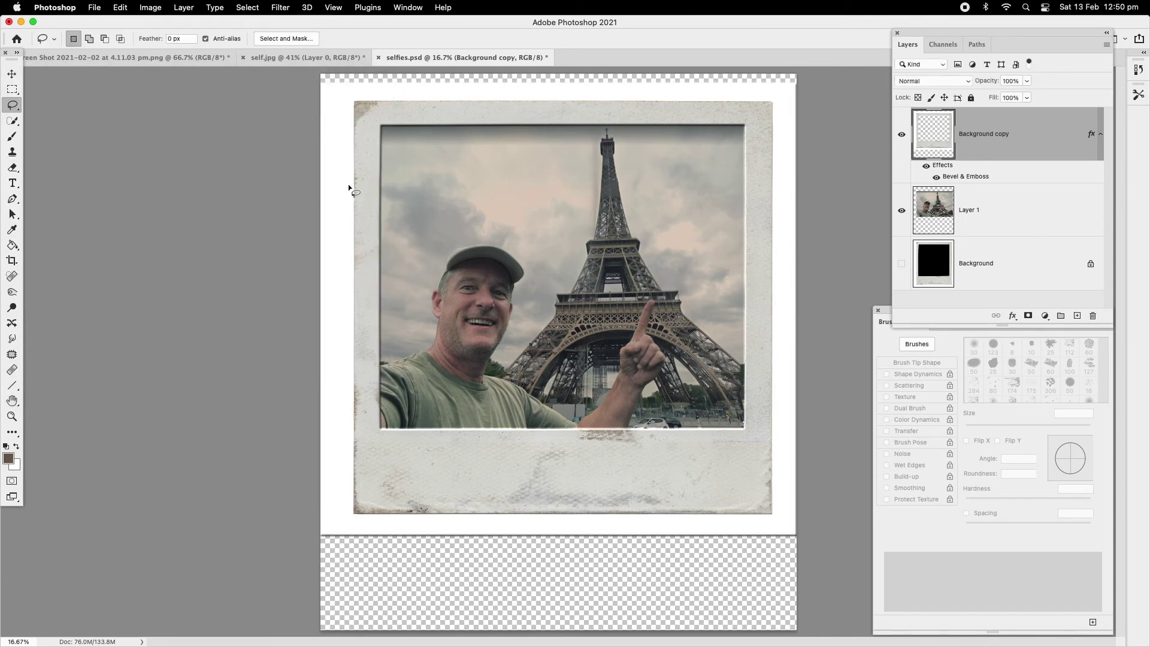
click(12, 416)
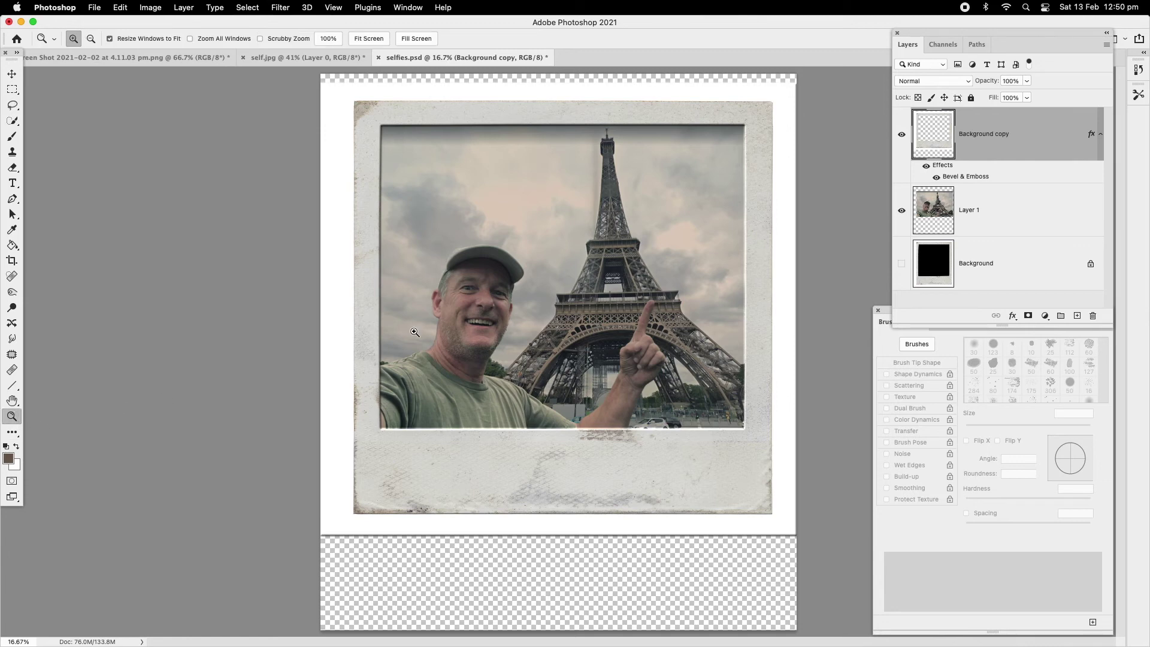
Crop the canvas to the Polaroid's white border, removing the empty strip below it and trimming the other edges slightly.
alt+click(506, 291)
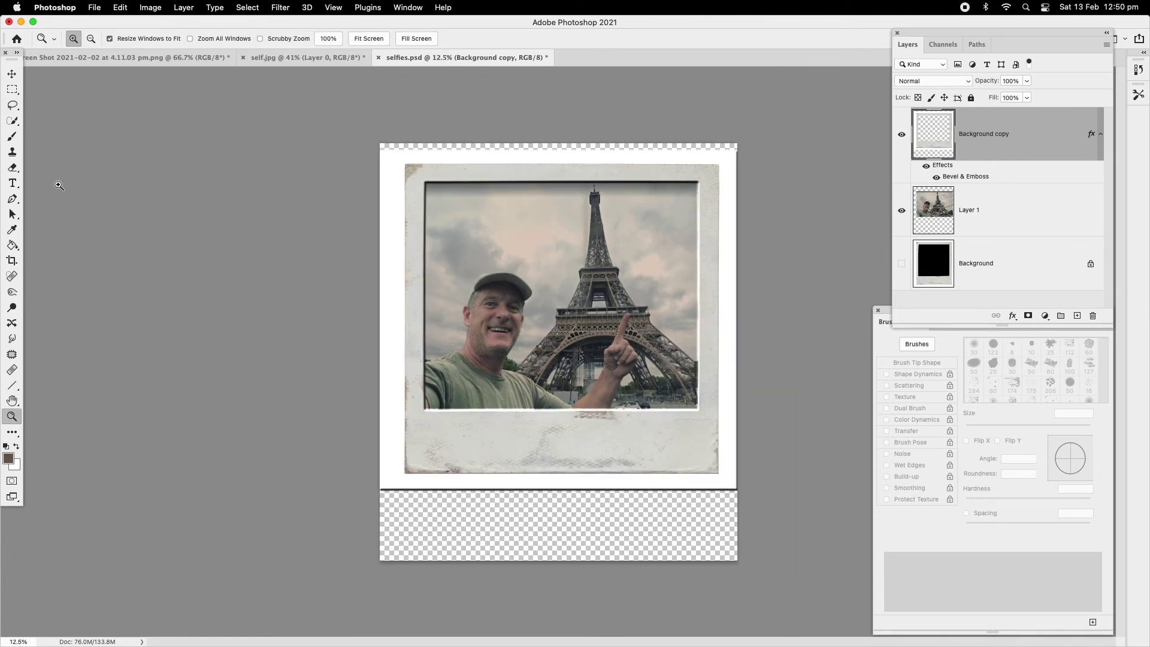
click(11, 262)
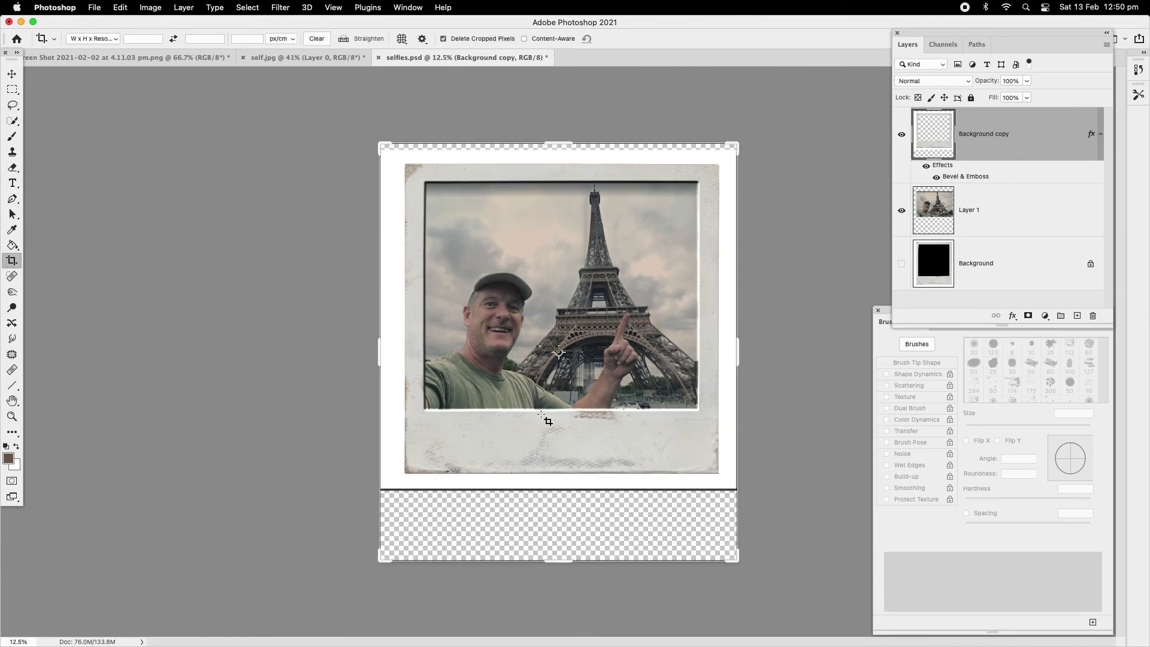
drag(562, 561, 566, 523)
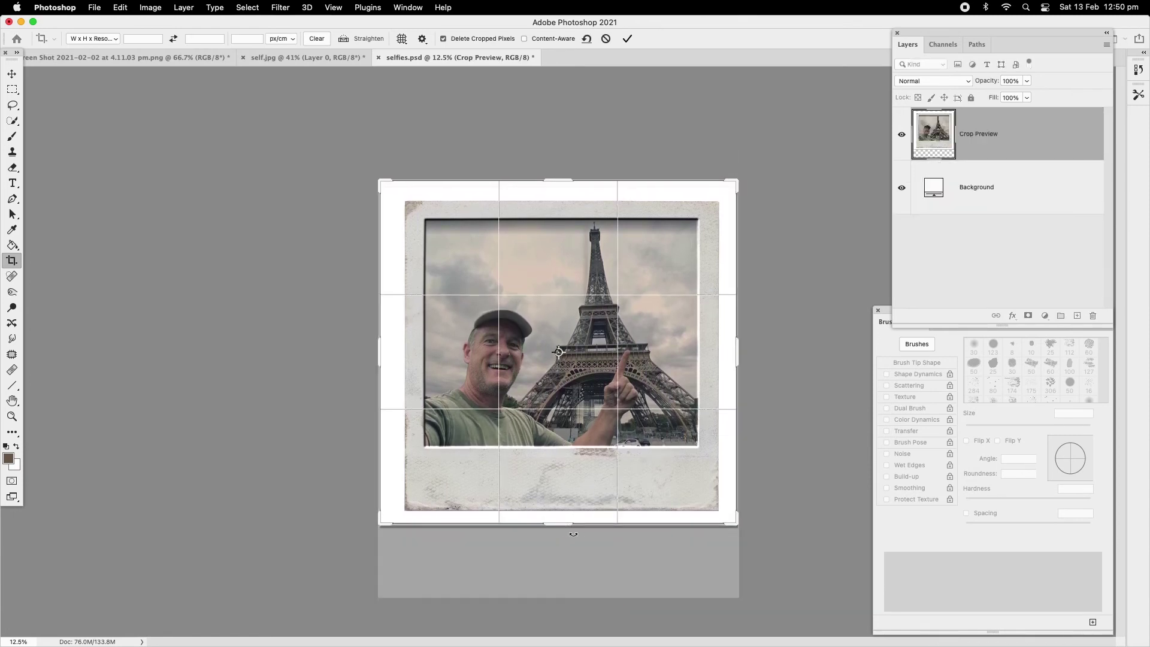
drag(736, 354, 736, 356)
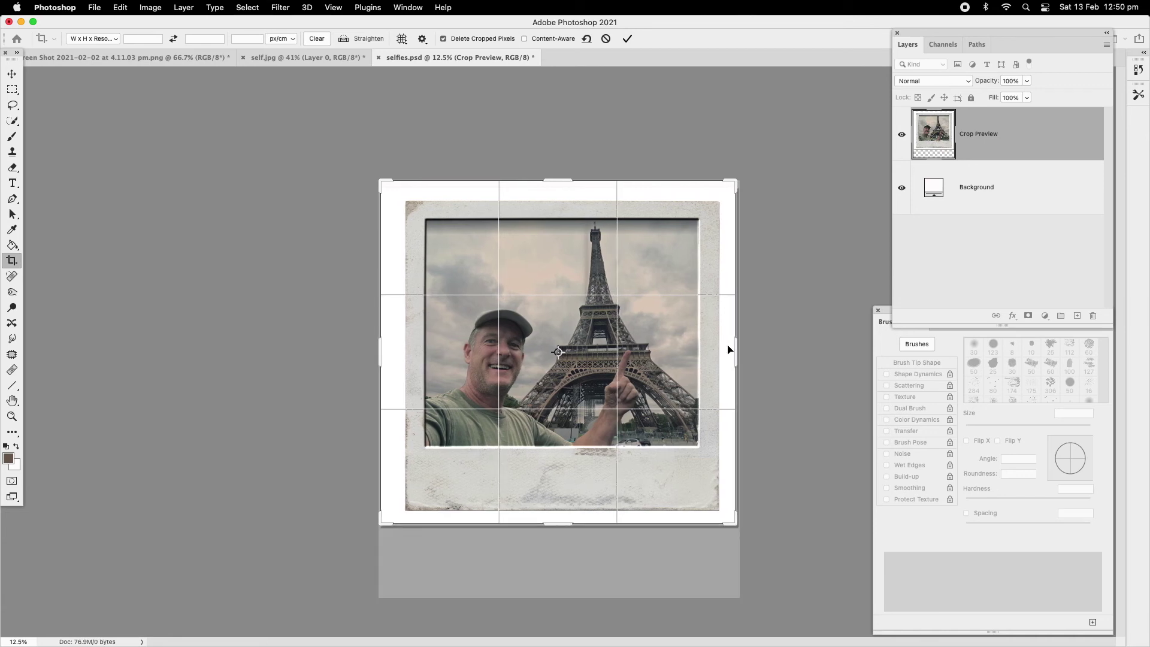
drag(379, 350, 382, 345)
drag(564, 179, 563, 181)
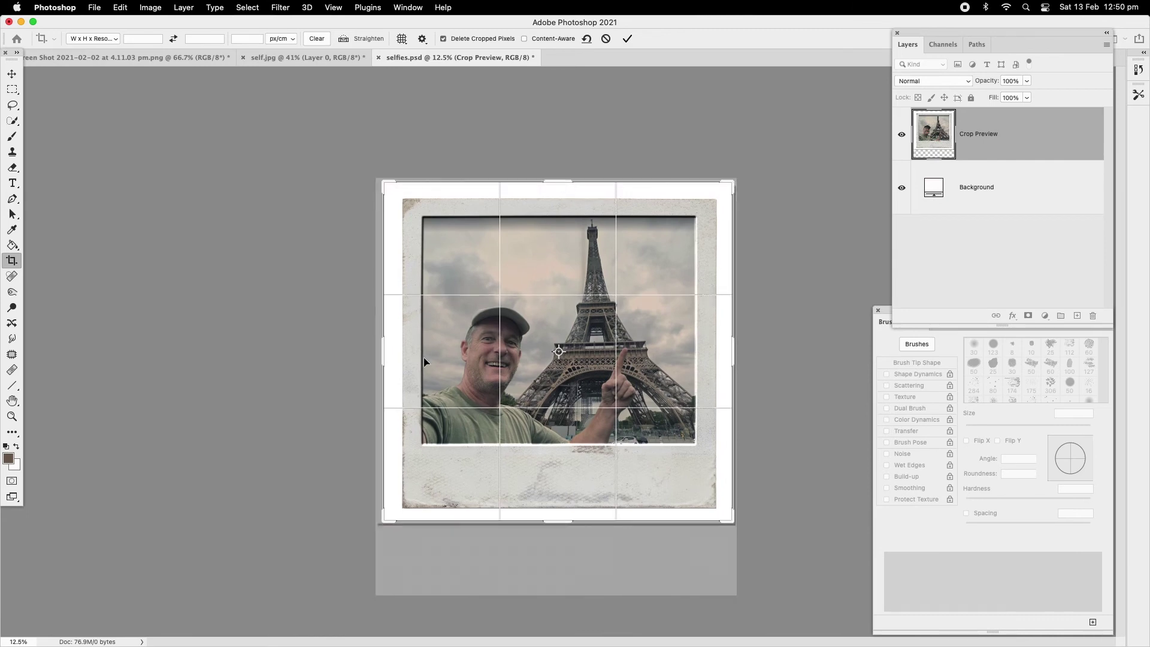
key(Return)
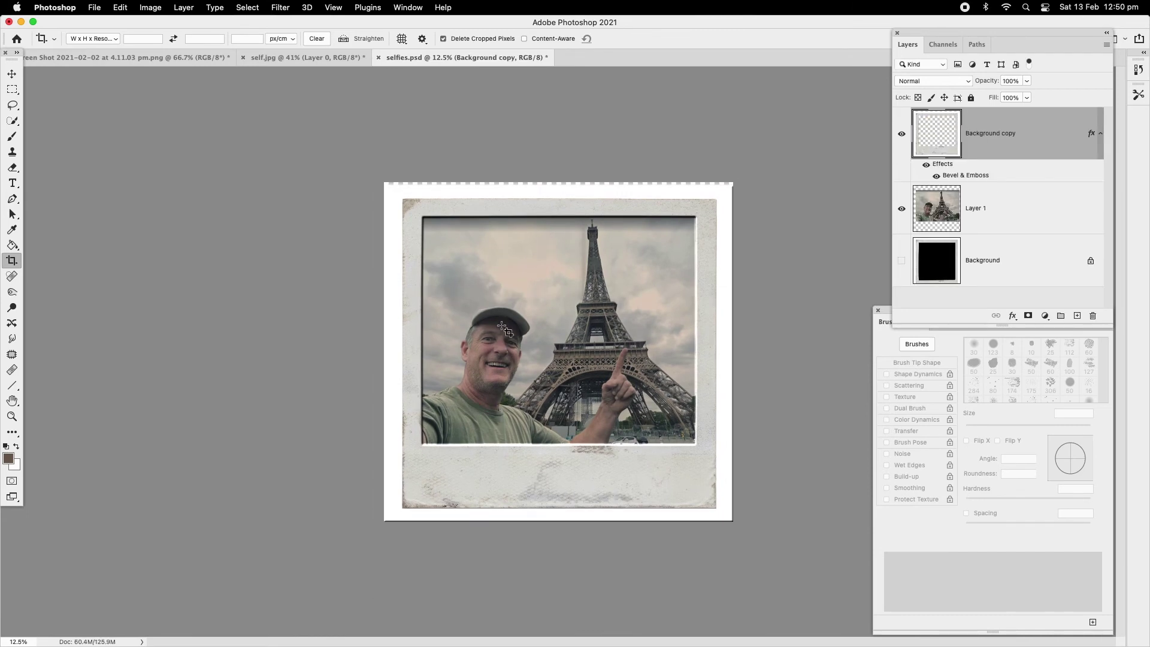
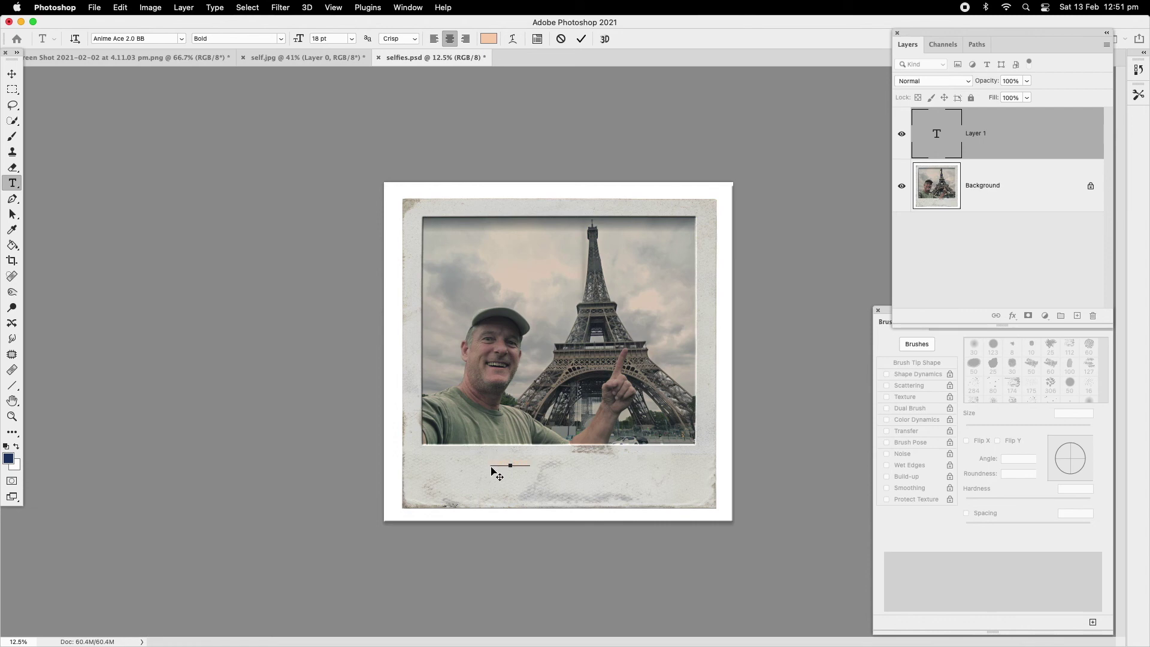
Set the colour of the whole PARI 2021 caption text to dark blue #21375c.
drag(494, 463, 531, 464)
click(489, 40)
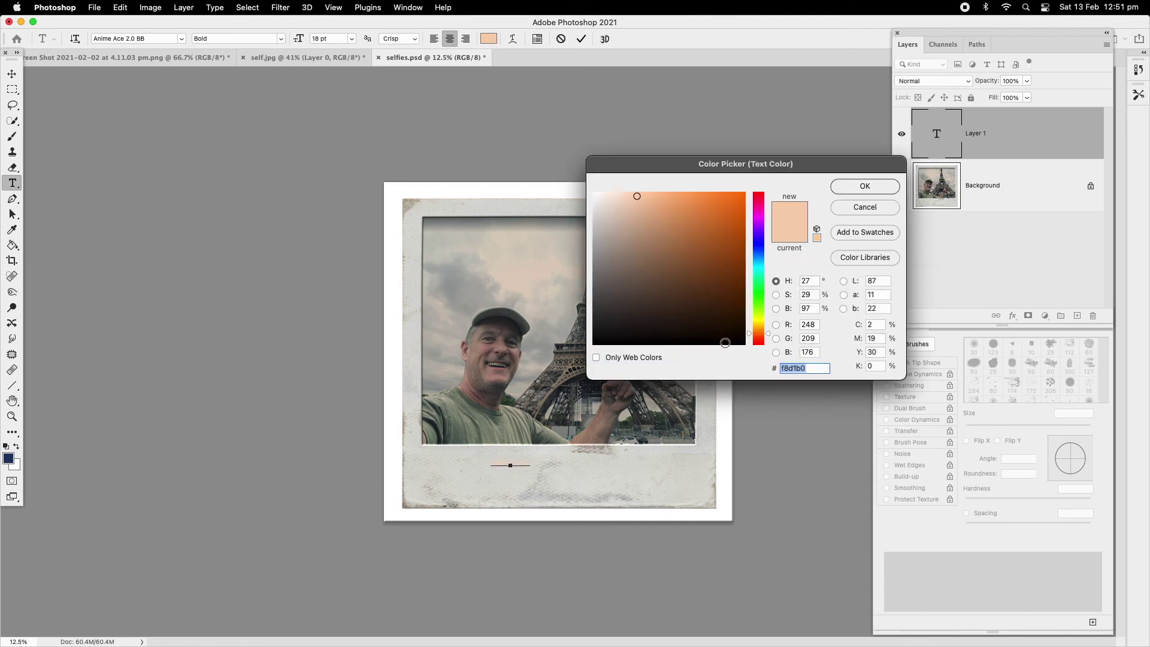
click(646, 299)
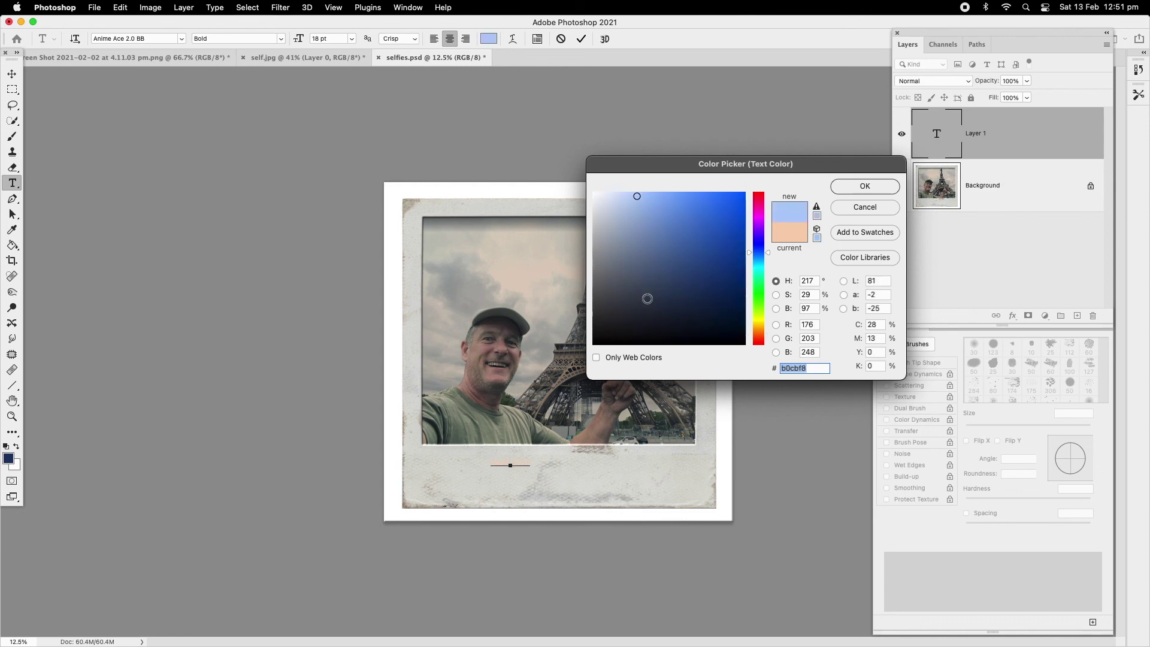
click(684, 296)
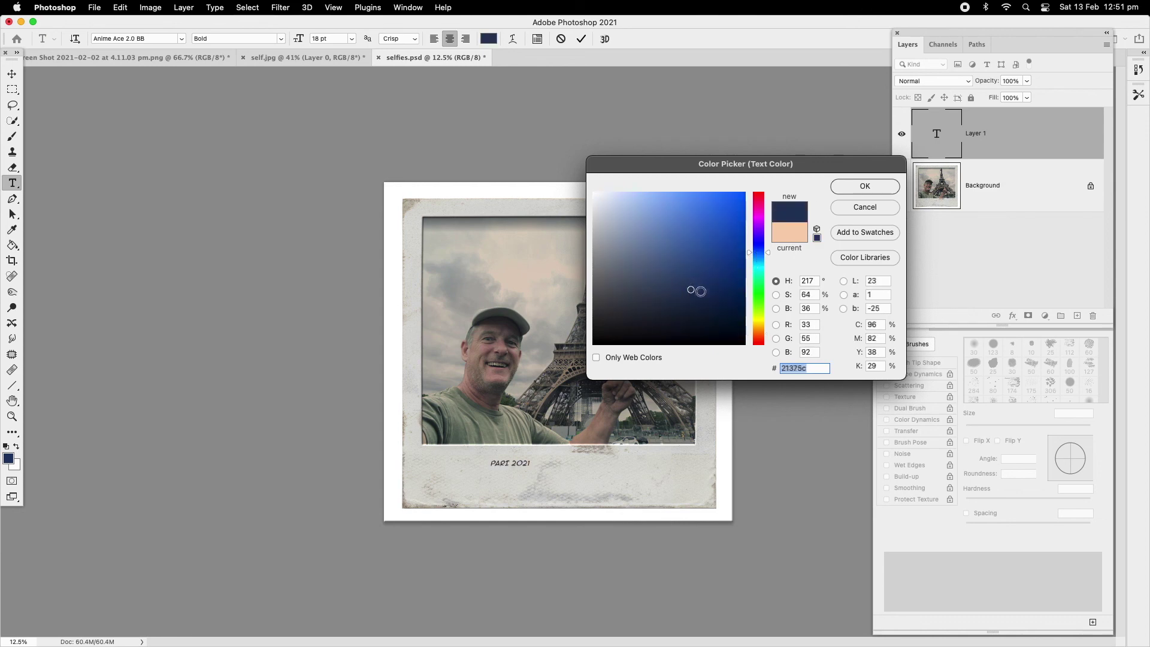
click(864, 186)
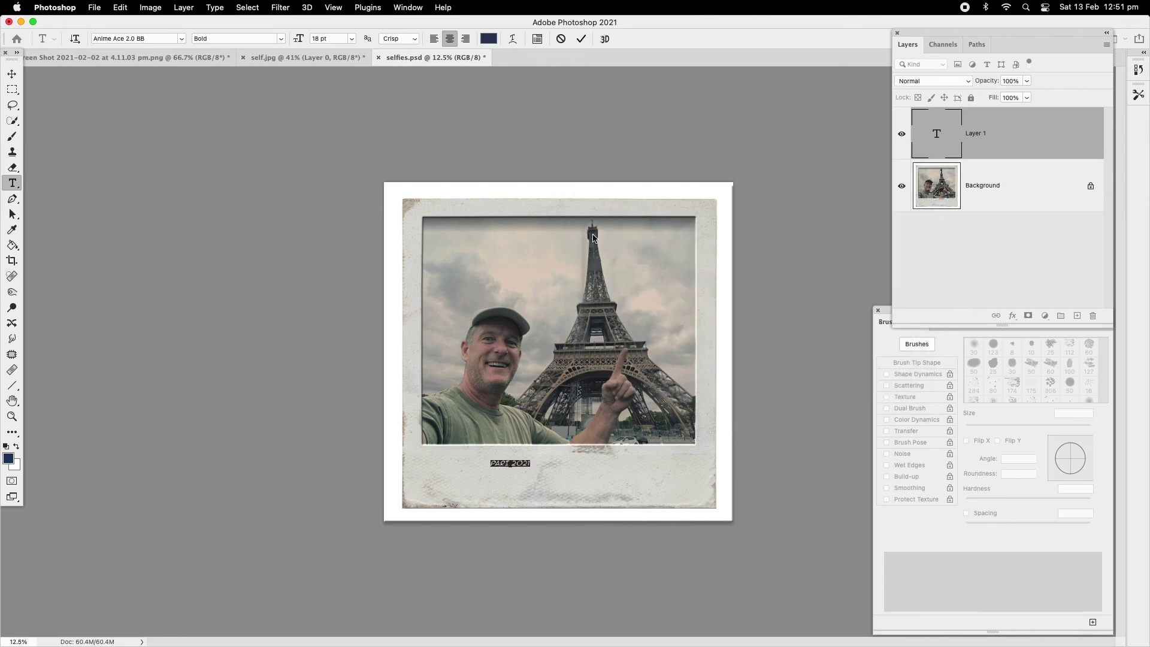
Scale the PARI 2021 caption proportionally to about 434% and place it centrally in the frame's lower border.
click(12, 416)
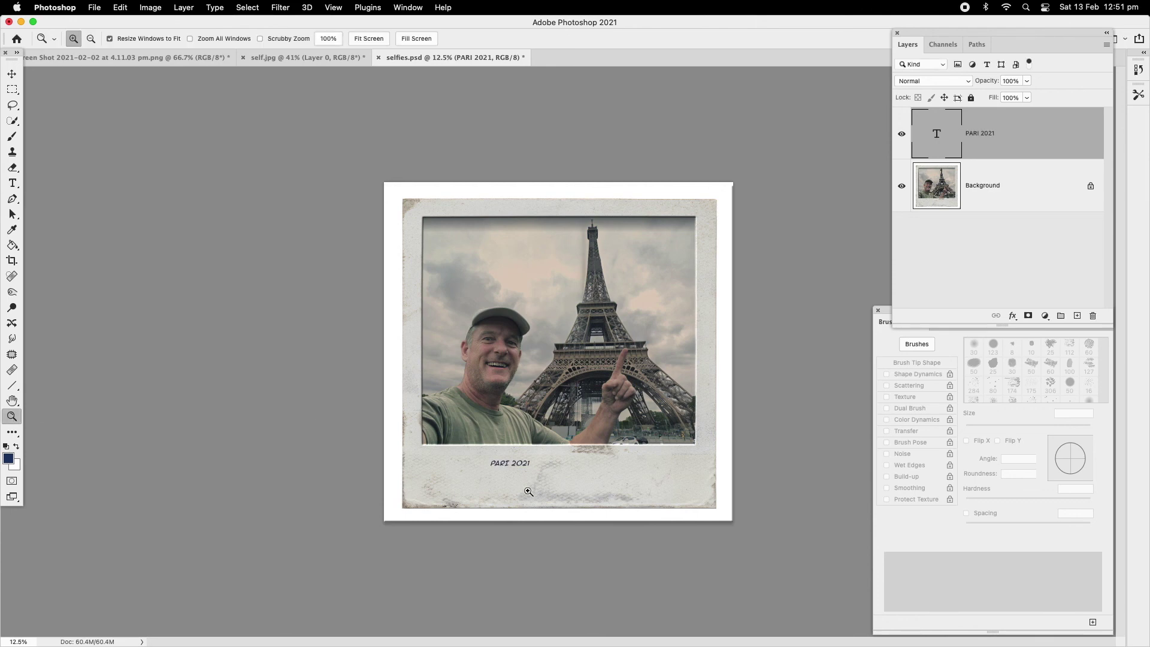
click(533, 534)
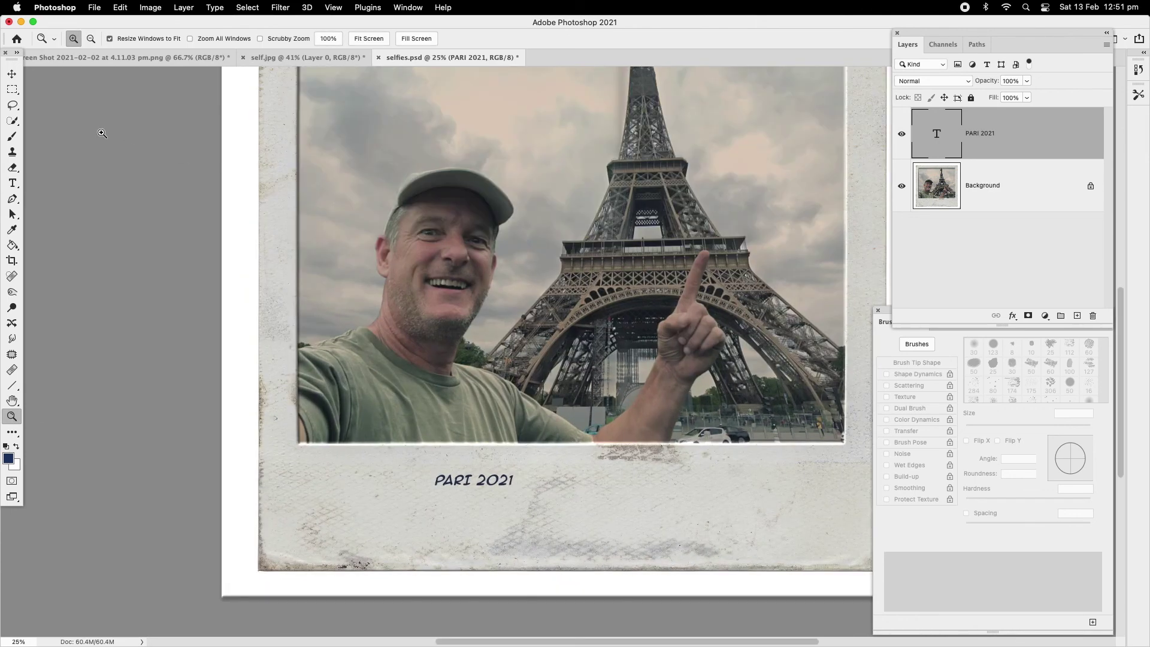
click(12, 73)
drag(513, 489, 775, 529)
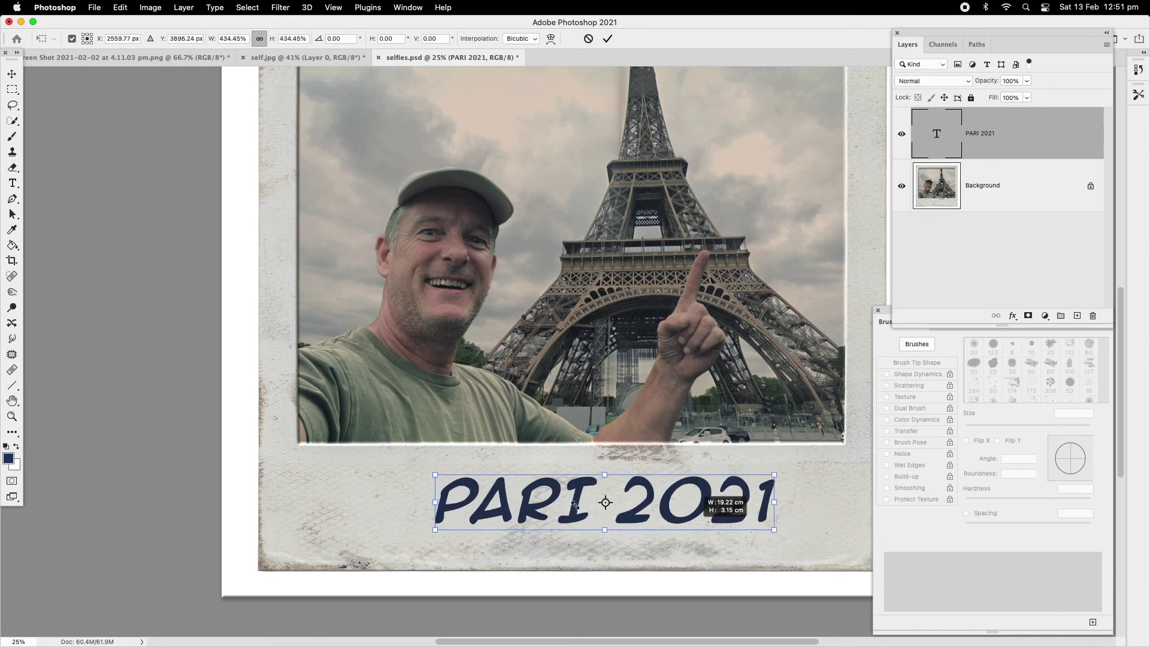
drag(574, 504, 562, 510)
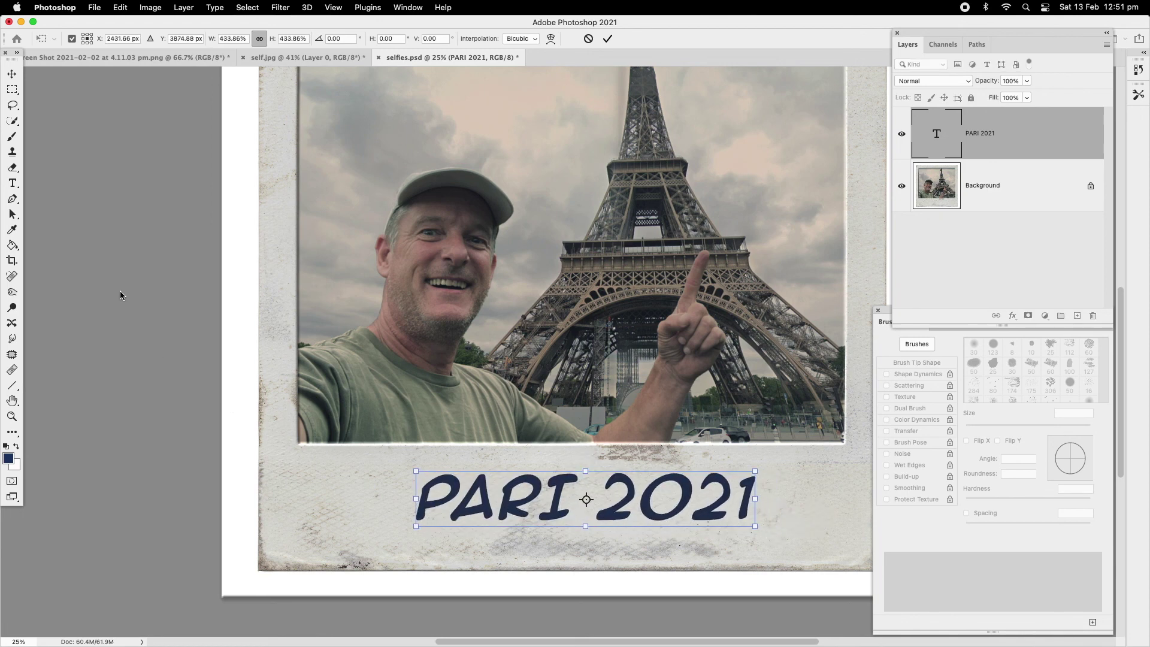
Correct the caption's wording to PARIS 2021 by inserting the missing S.
click(12, 183)
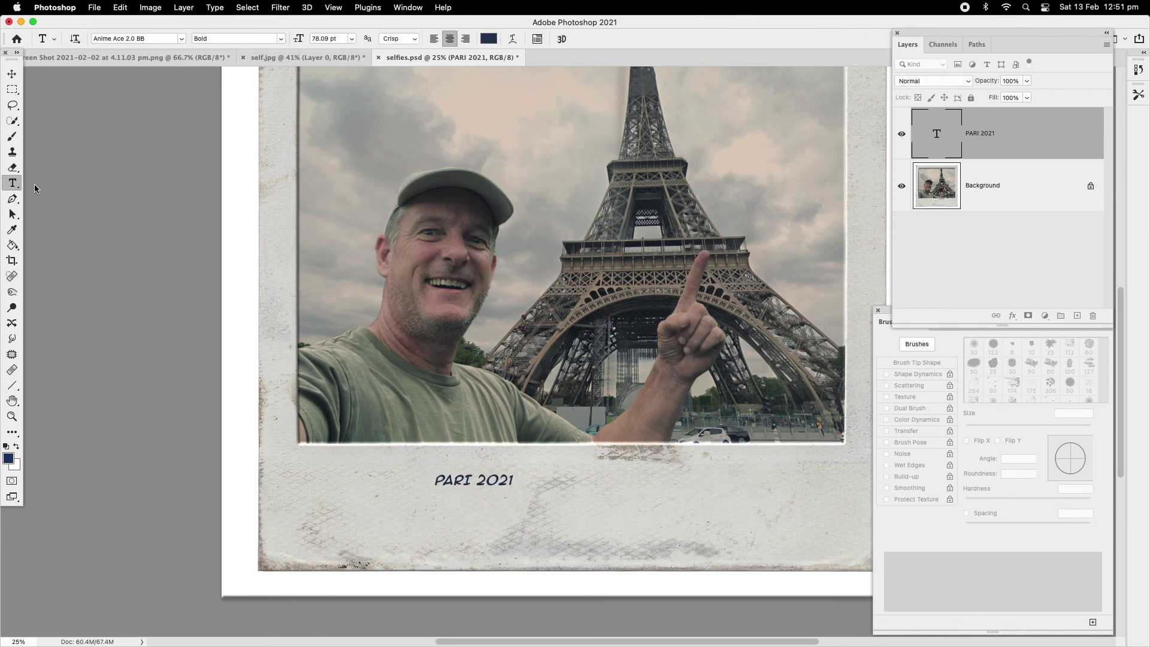
click(567, 496)
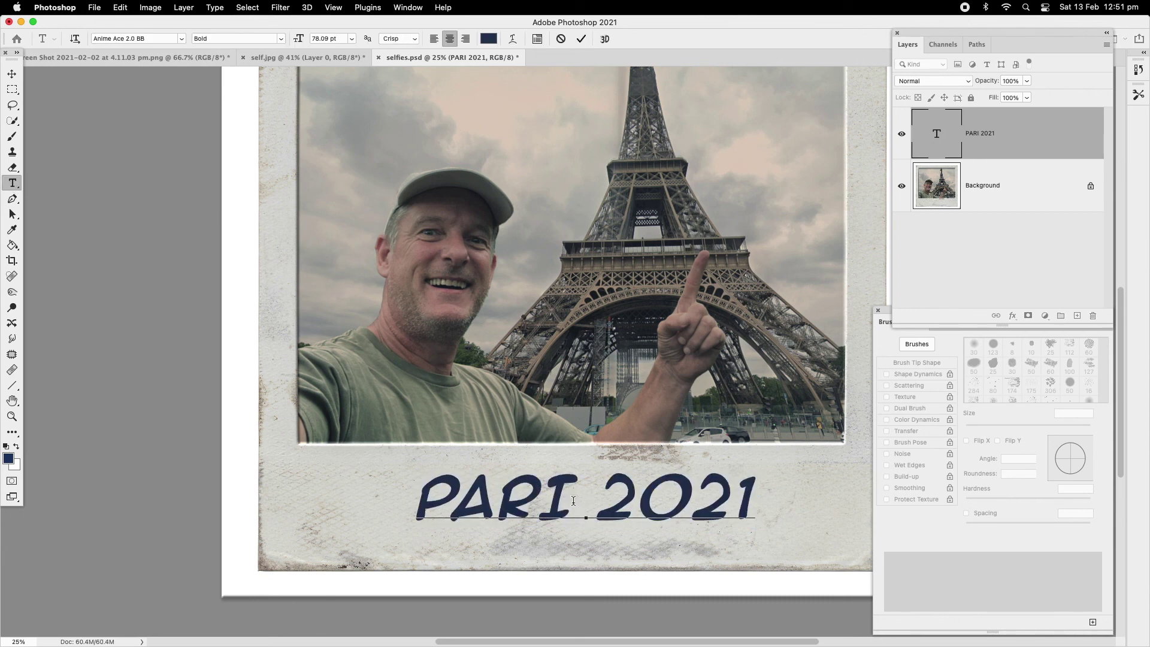
text(S)
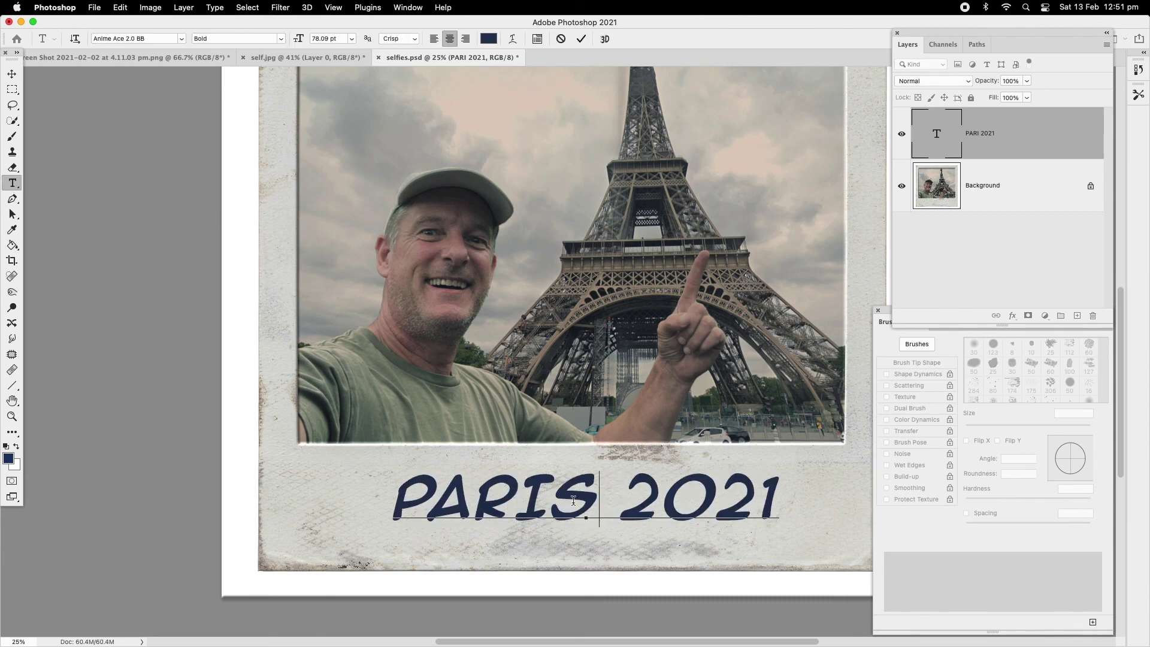
Change the font of the whole PARIS 2021 caption to A.C.M.E. Secret Agent Italic.
drag(402, 499, 833, 497)
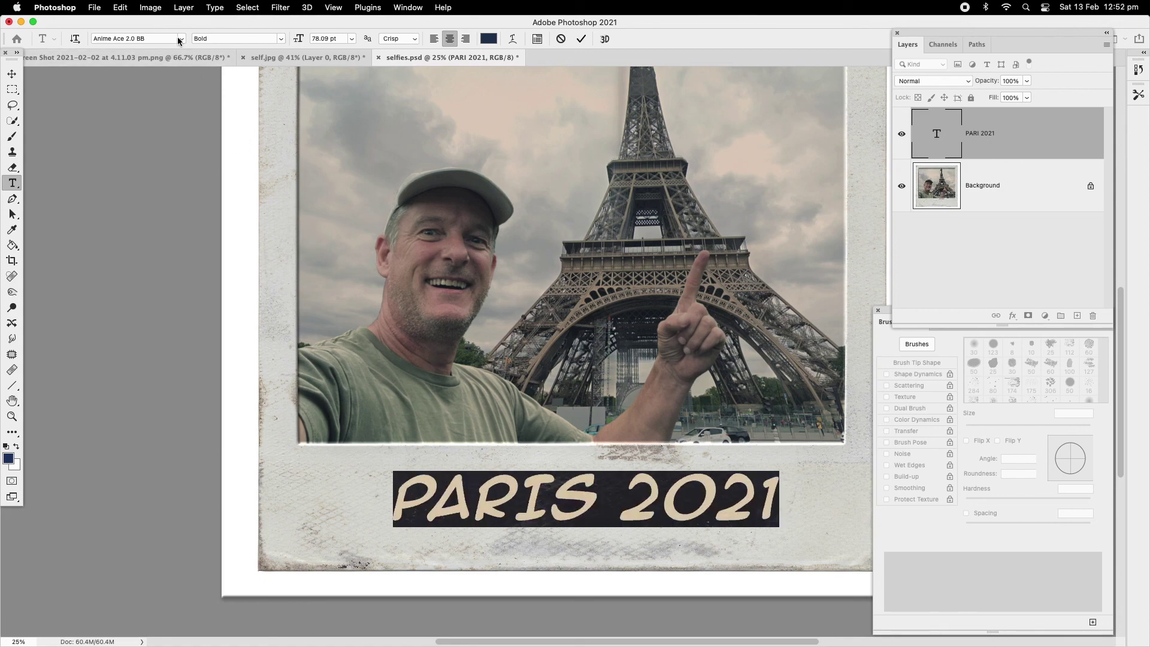
click(181, 39)
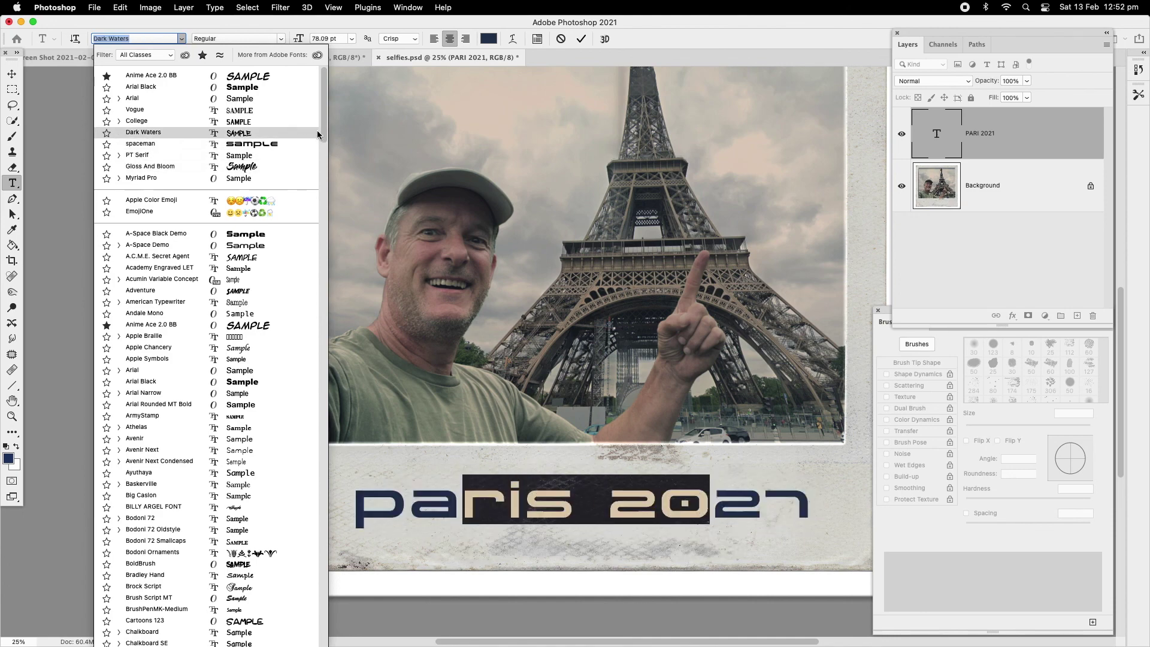
drag(324, 129, 322, 144)
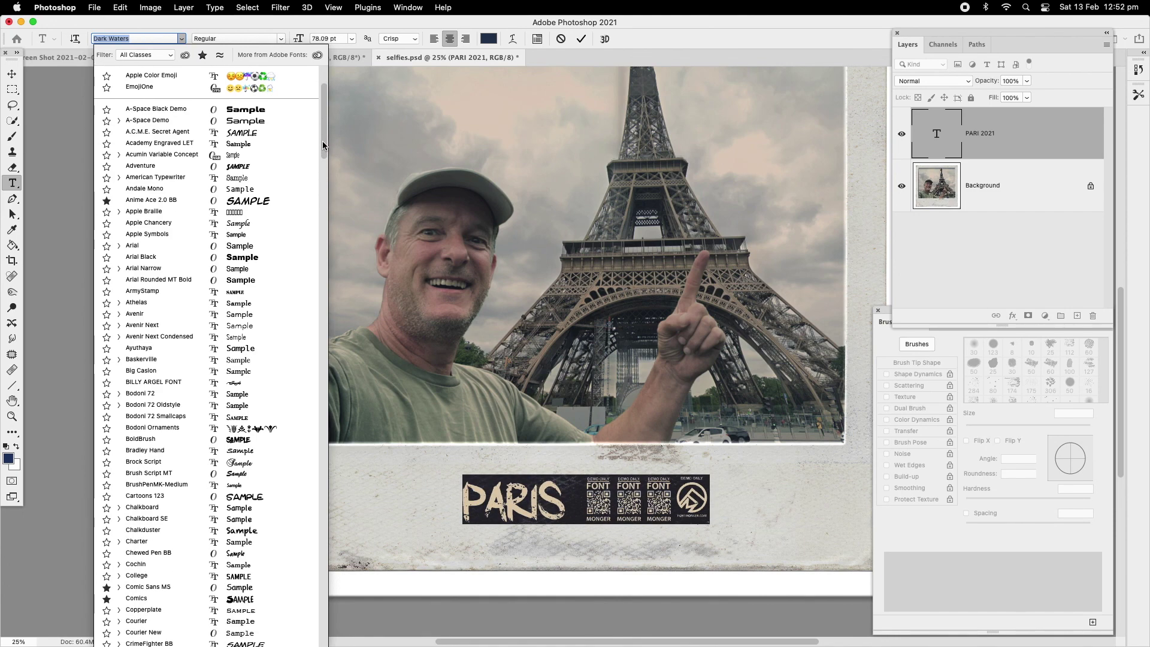
scroll(251, 152, up, 1)
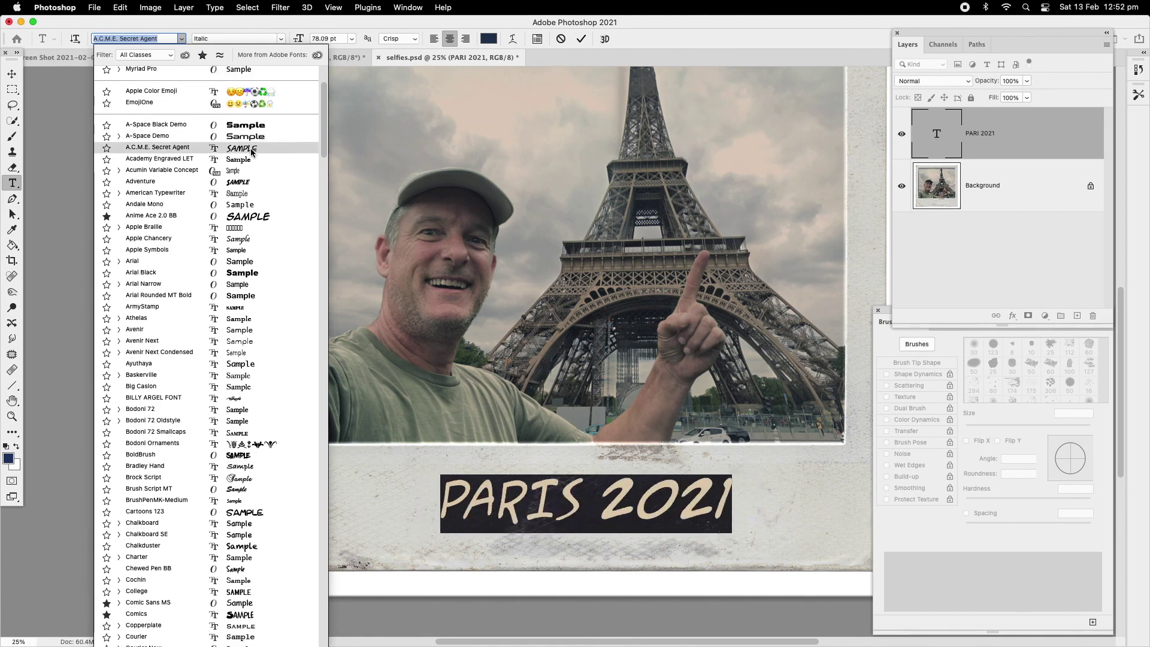
click(252, 148)
click(251, 149)
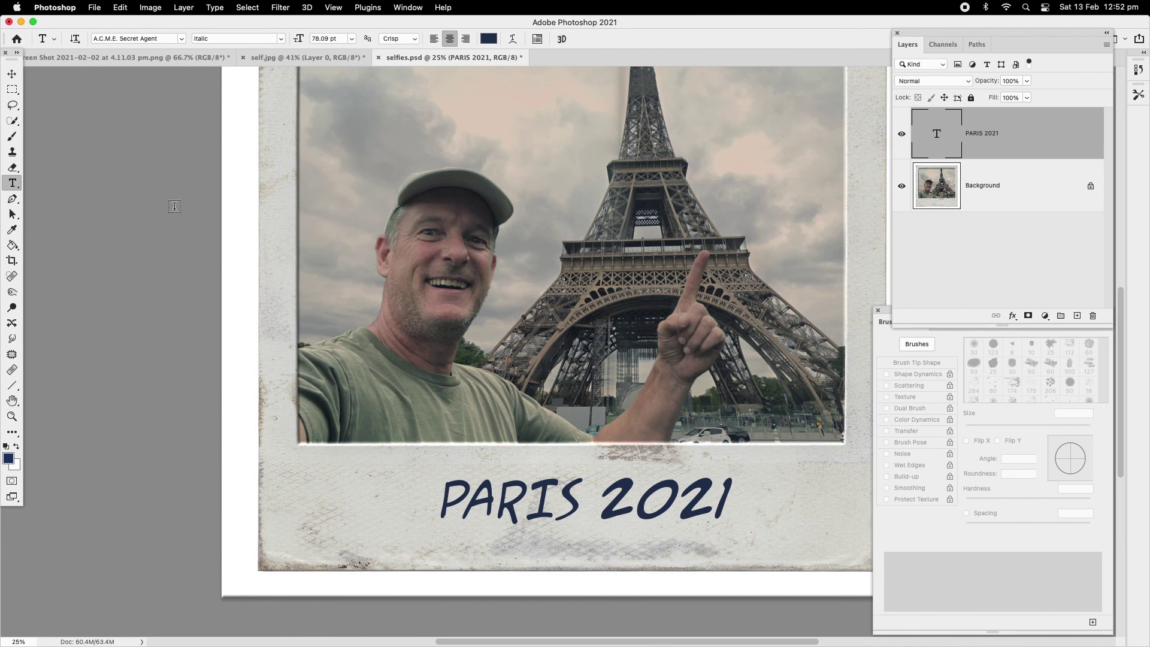
Tilt the PARIS 2021 caption to about -7.15° and shift it slightly left within the frame's lower border.
click(12, 418)
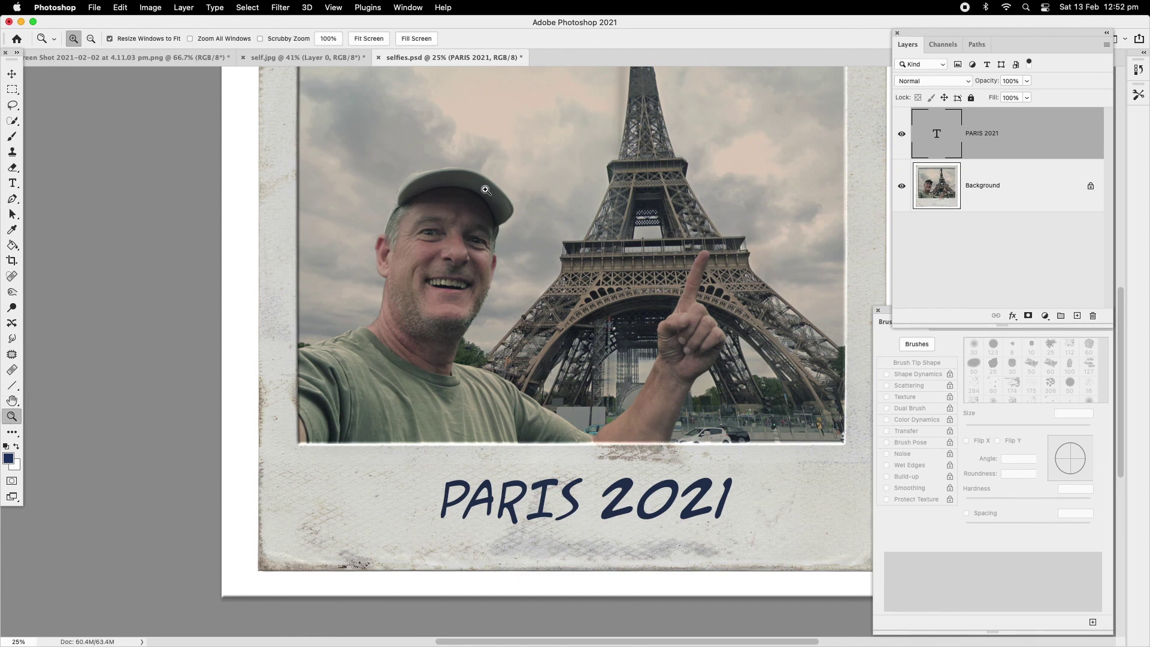
click(12, 74)
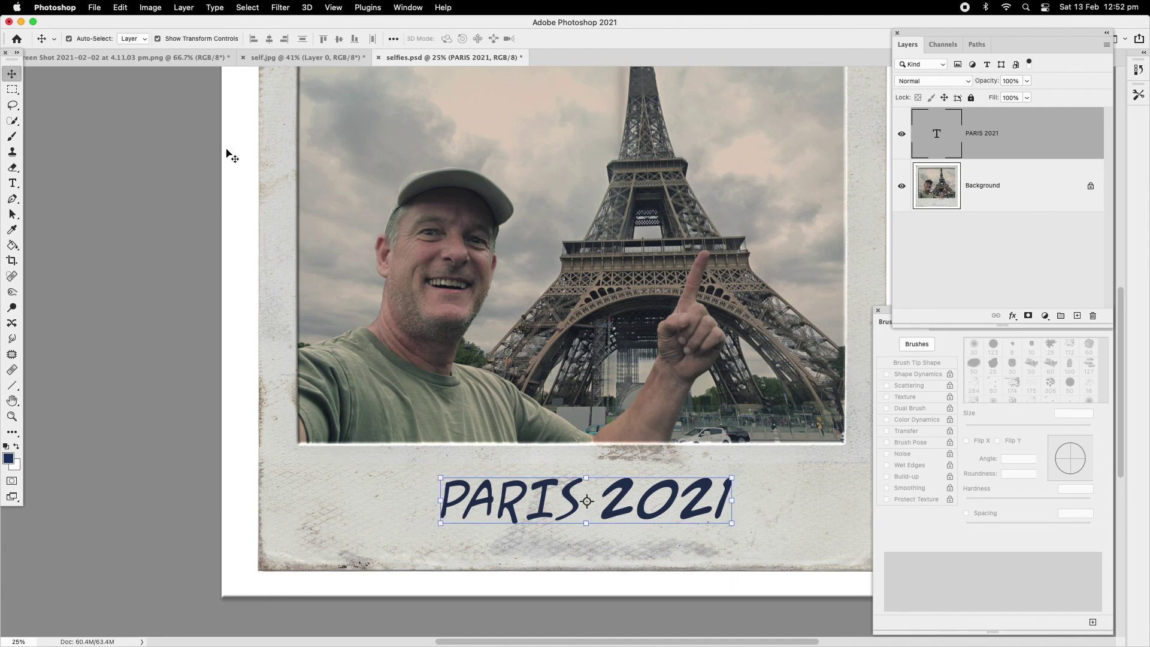
drag(429, 468, 433, 480)
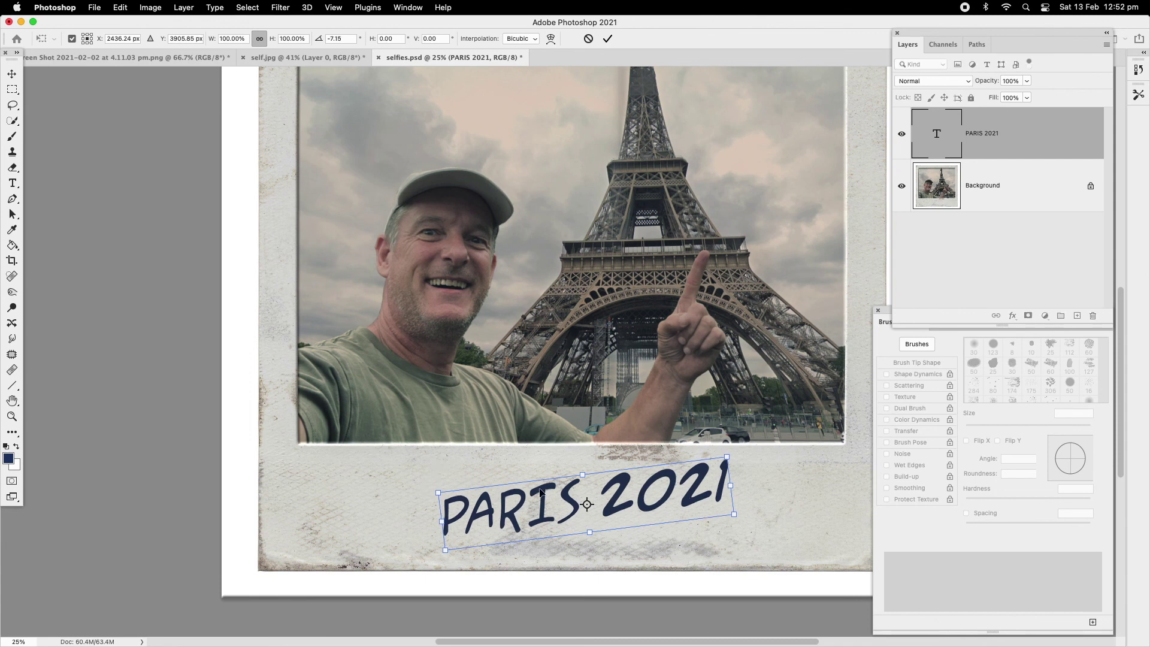
drag(541, 491, 516, 493)
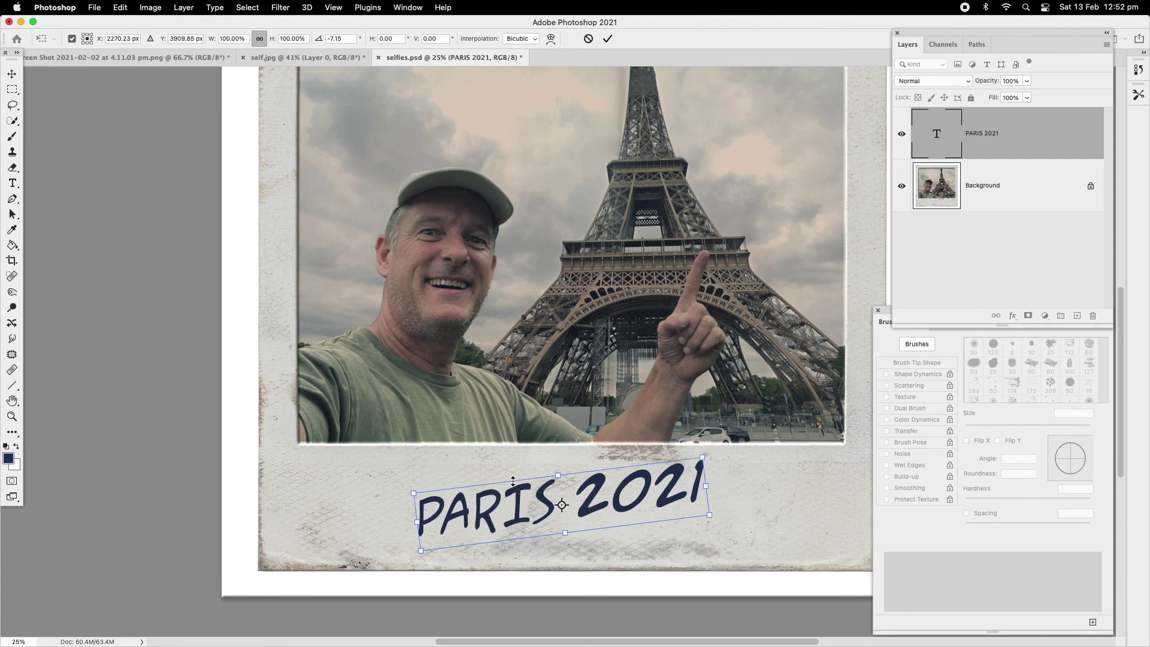
key(Return)
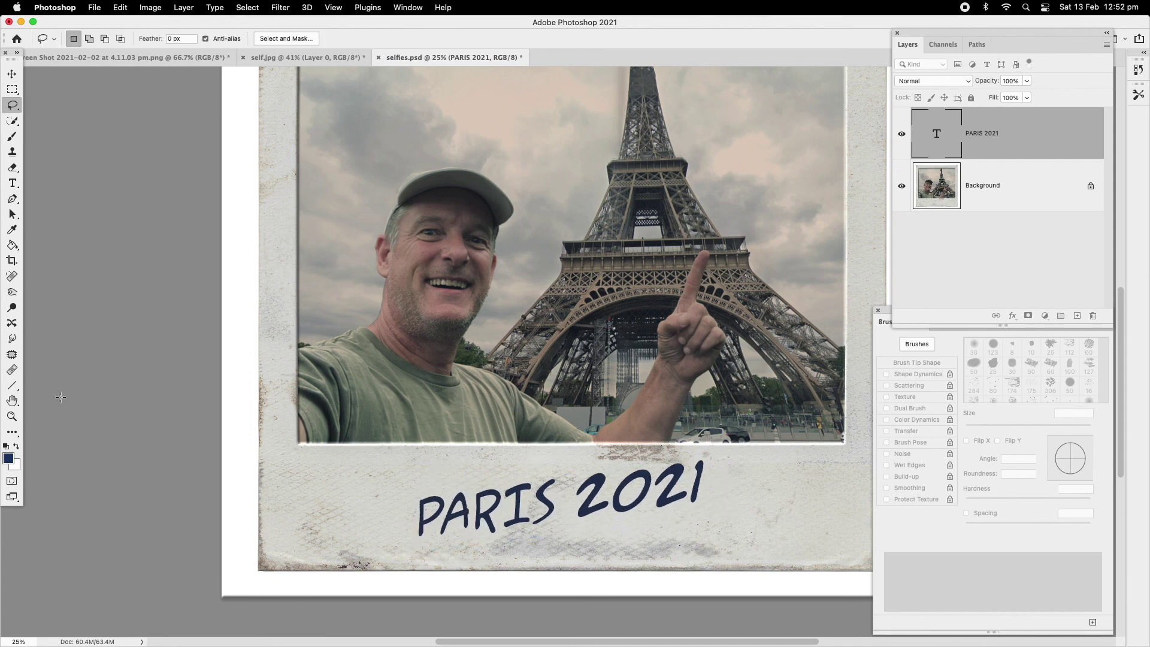
Flatten the PARIS 2021 text layer and the Polaroid picture into a single Background layer.
click(12, 416)
right_click(538, 150)
click(546, 157)
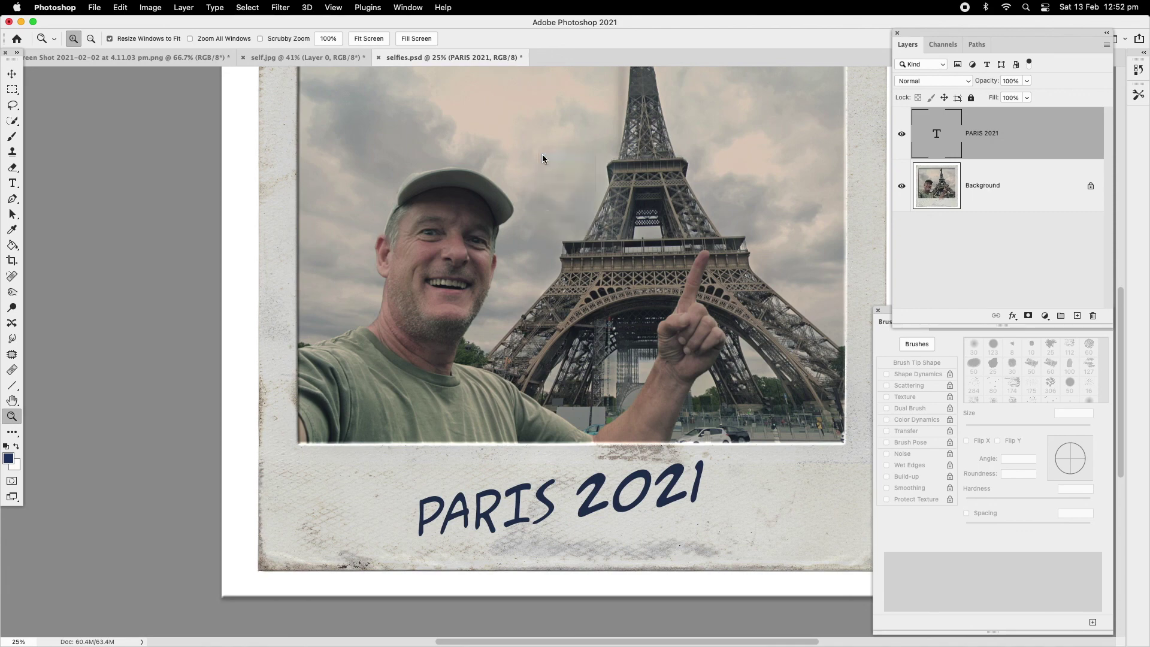
alt+click(617, 412)
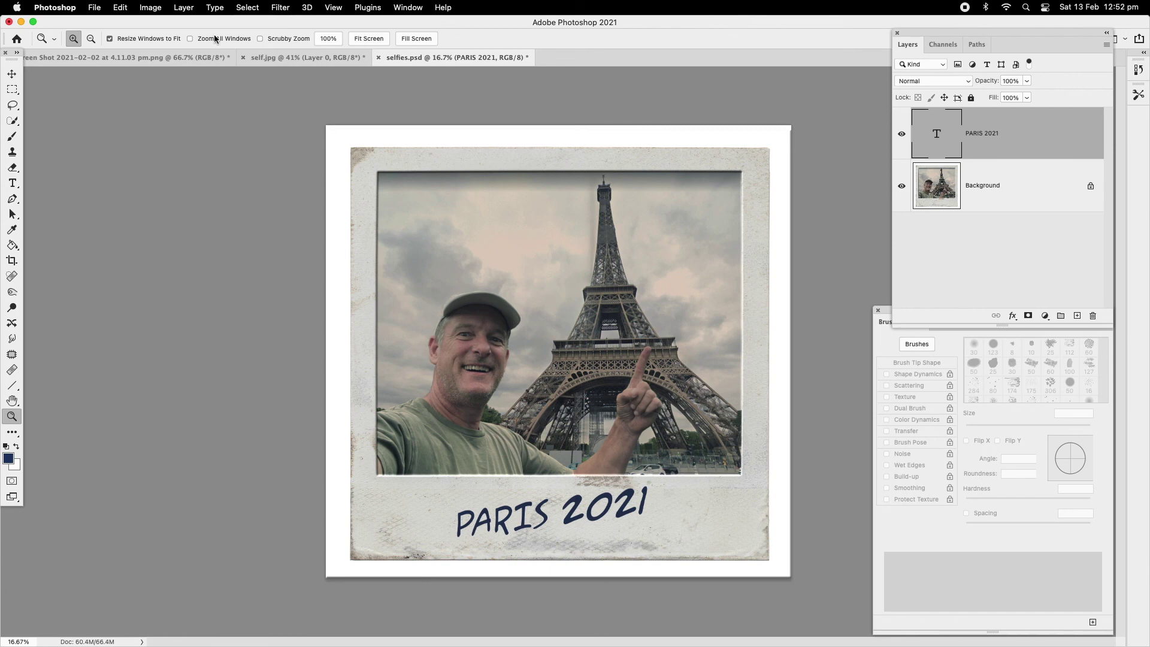
click(184, 8)
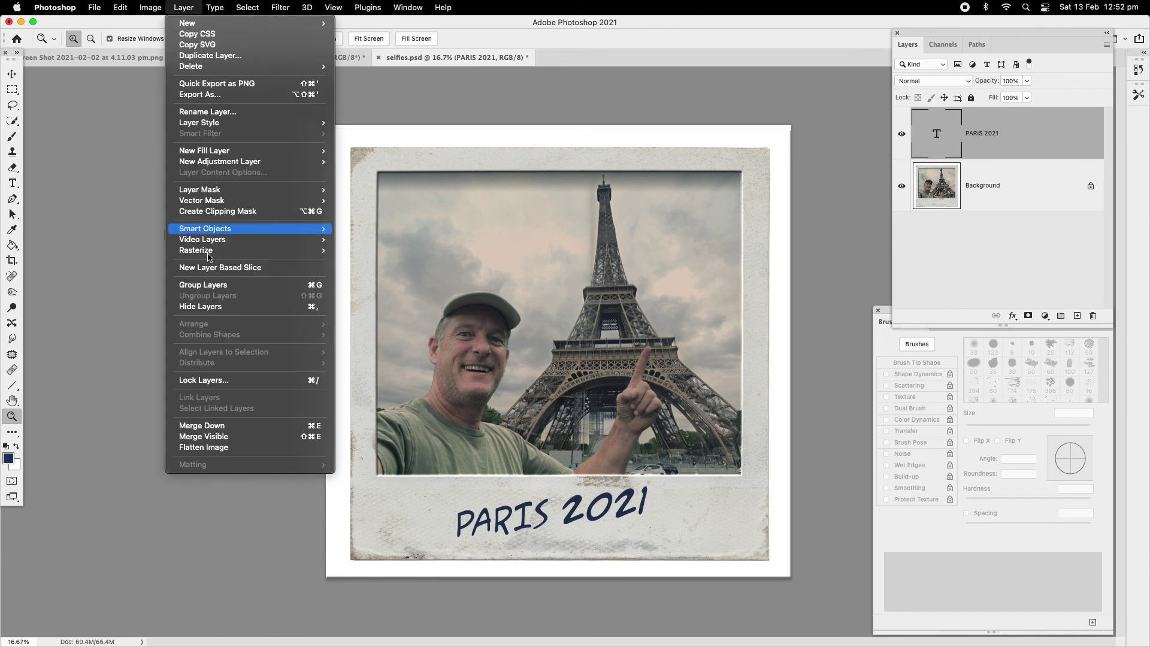
click(221, 454)
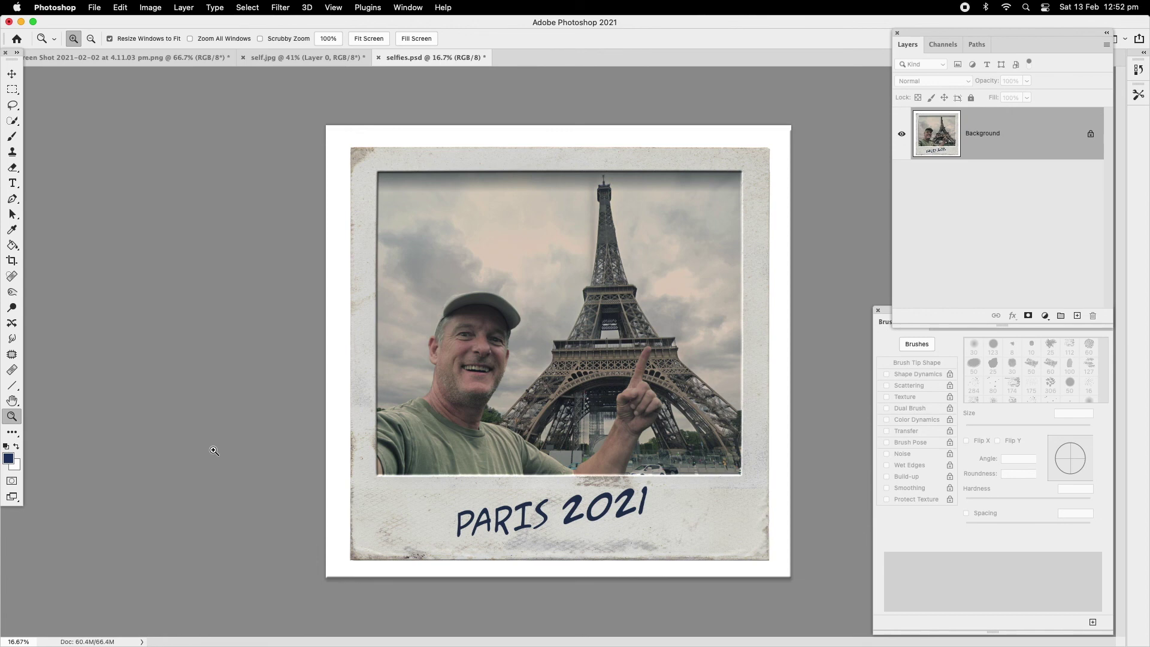